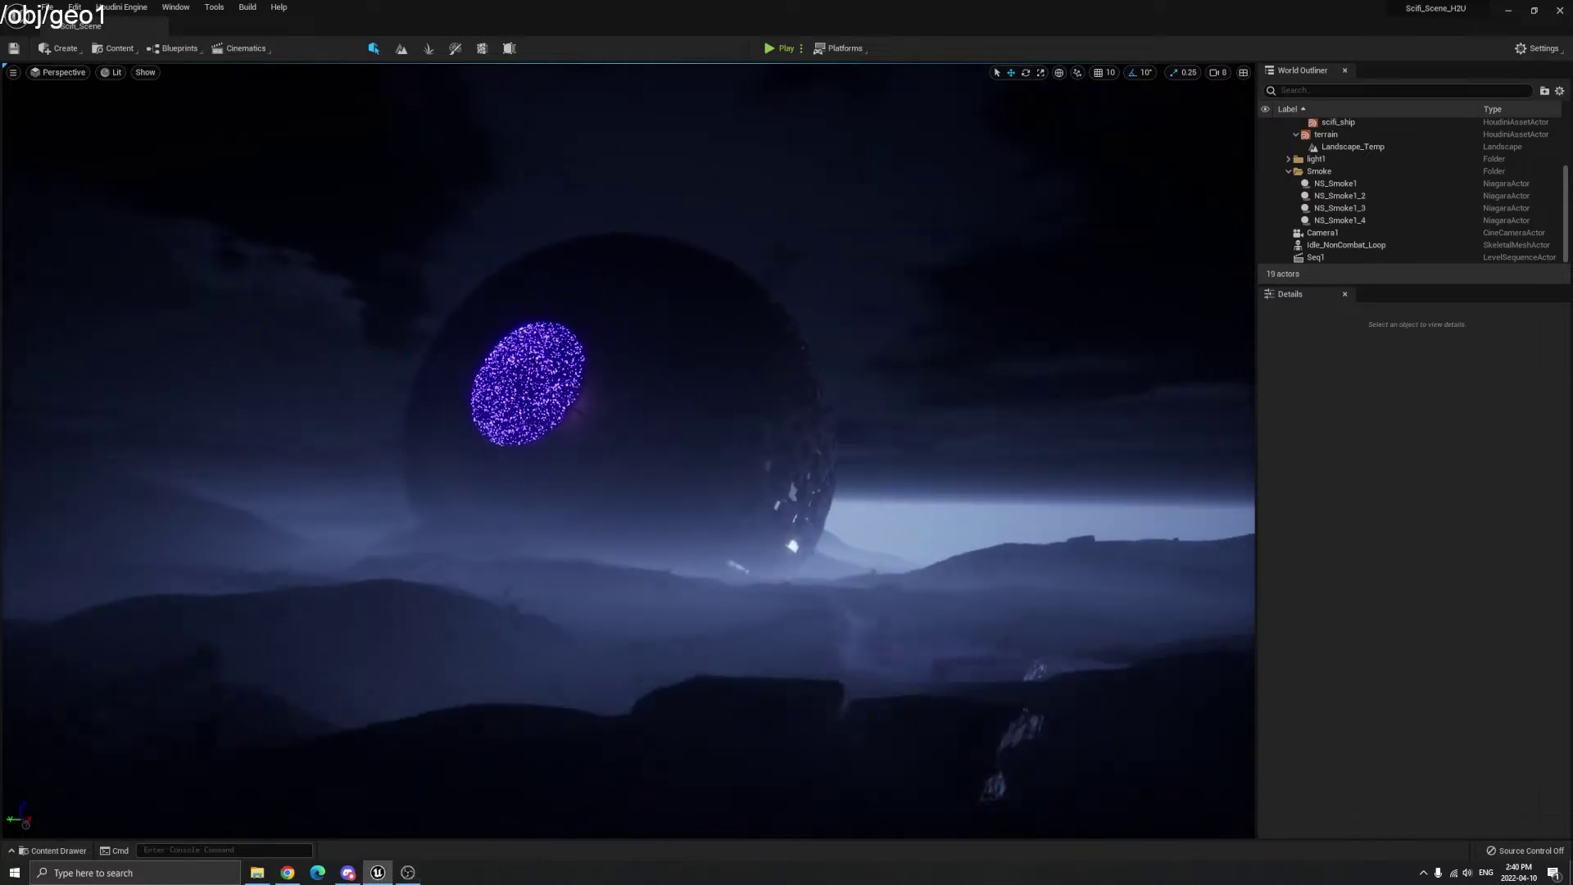
- Open the existing NS_Portal Niagara system from the FX folder, examine its preview and emitter, and close it
{"action": "left_click", "coordinate": [672, 508]}
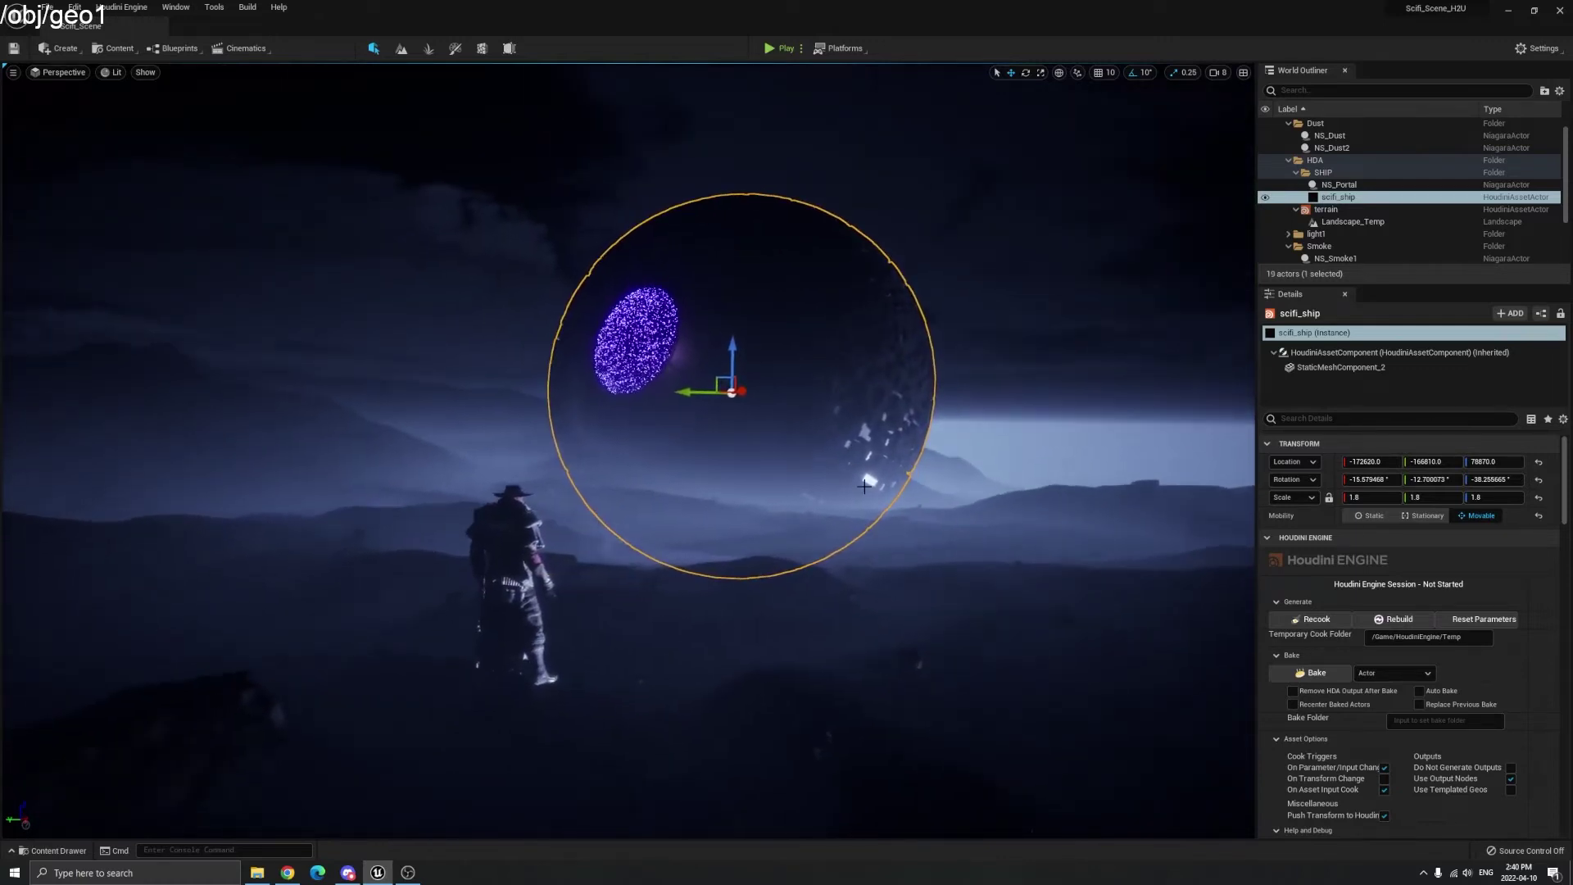
{"action": "left_click", "coordinate": [1081, 422]}
{"action": "key", "text": "ctrl+space"}
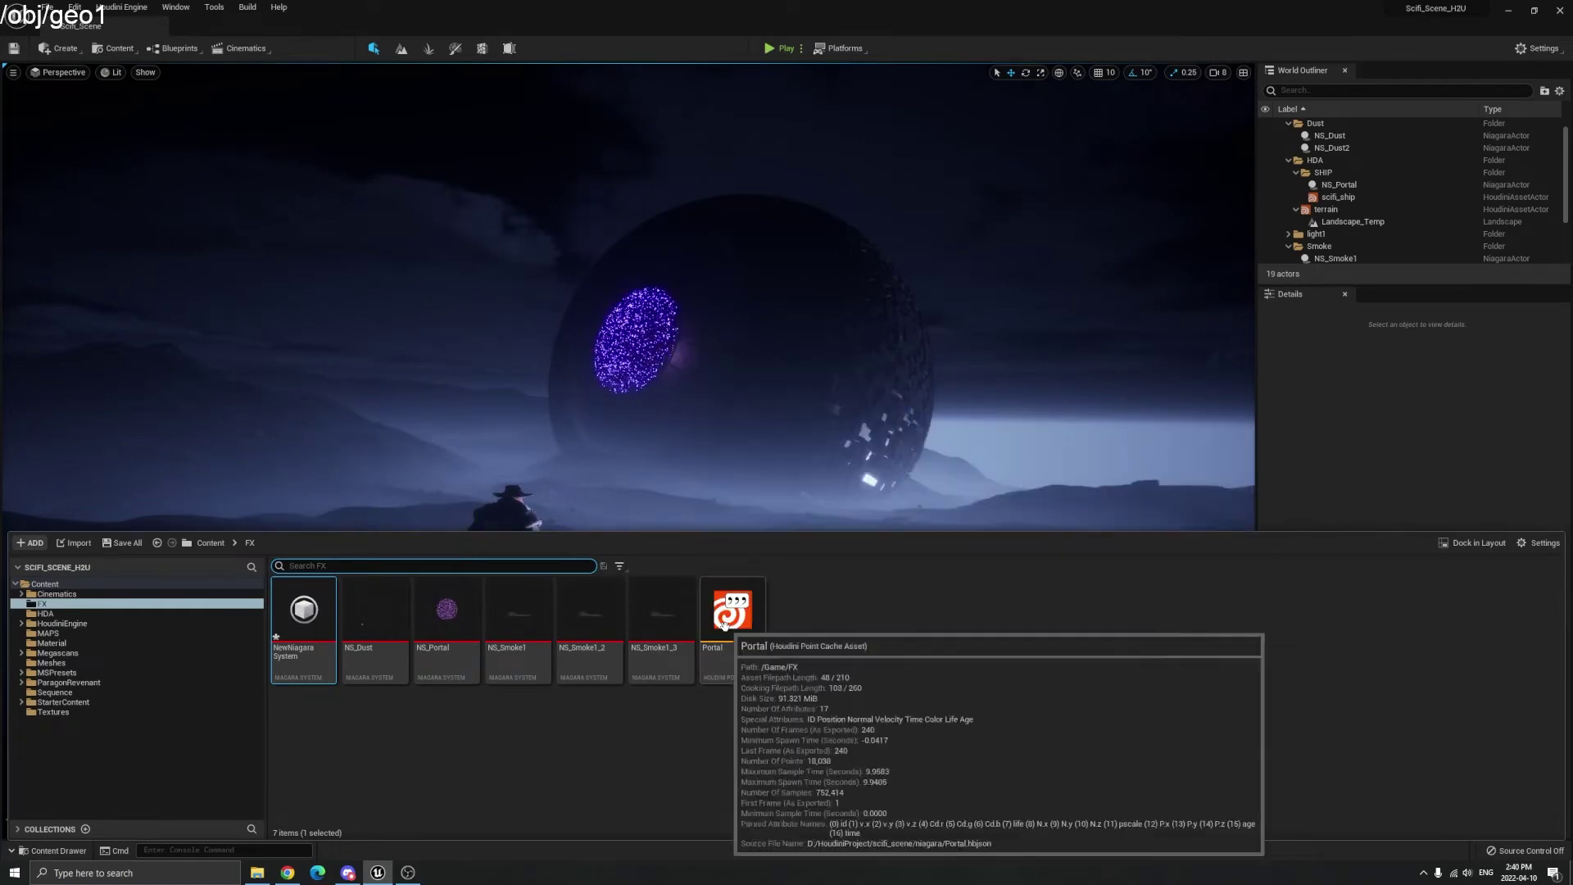
{"action": "double_click", "coordinate": [446, 610]}
{"action": "right_click_drag", "start_coordinate": [642, 183], "coordinate": [775, 313]}
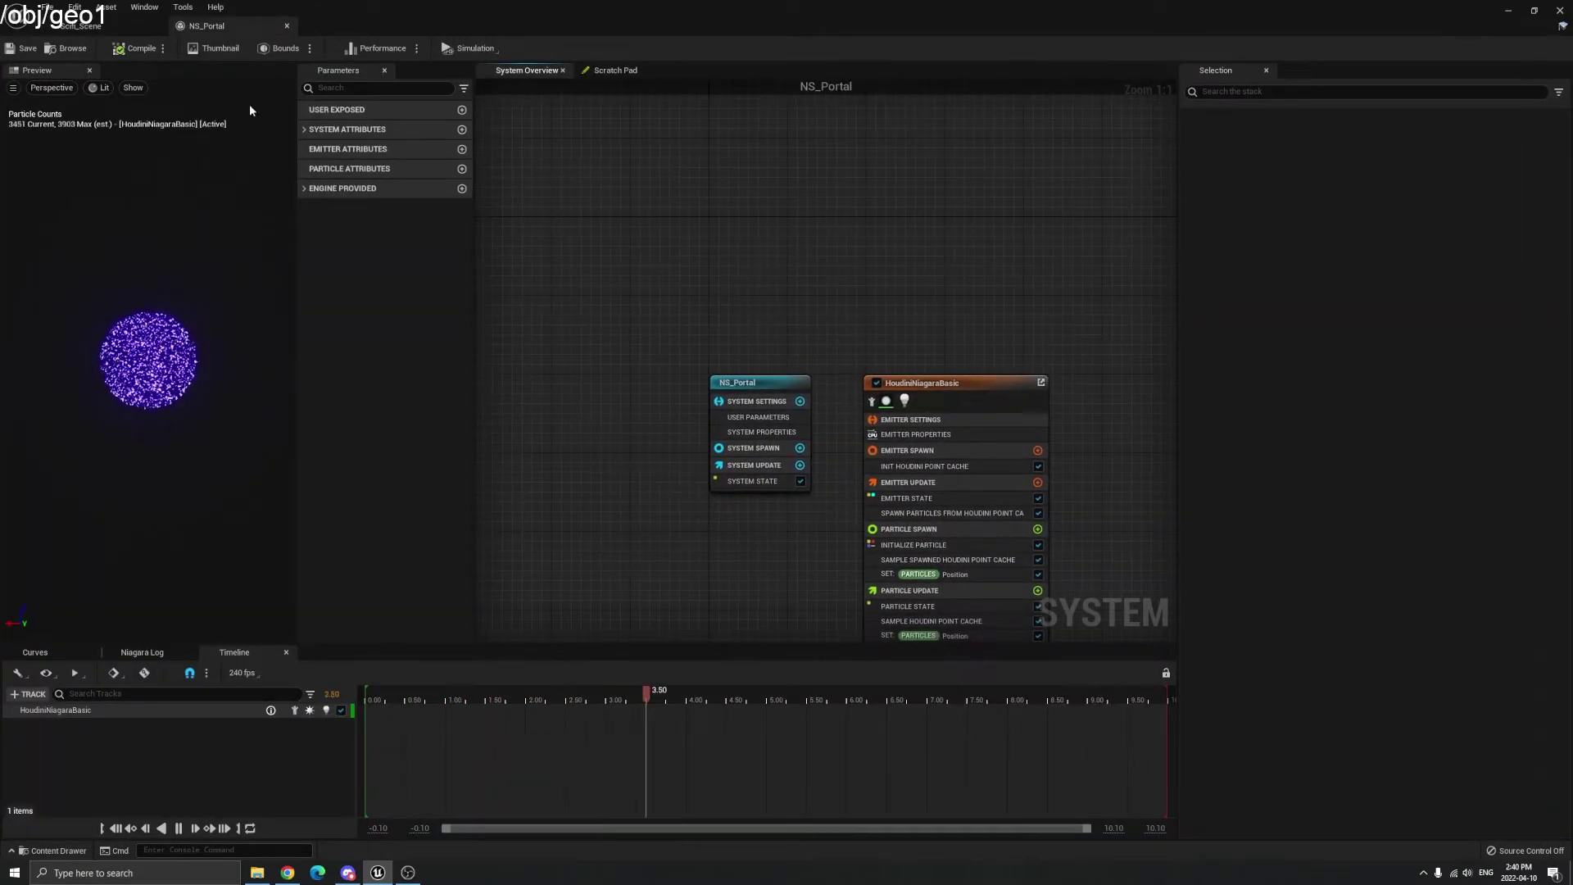
{"action": "left_click", "coordinate": [127, 32]}
{"action": "left_click", "coordinate": [287, 28]}
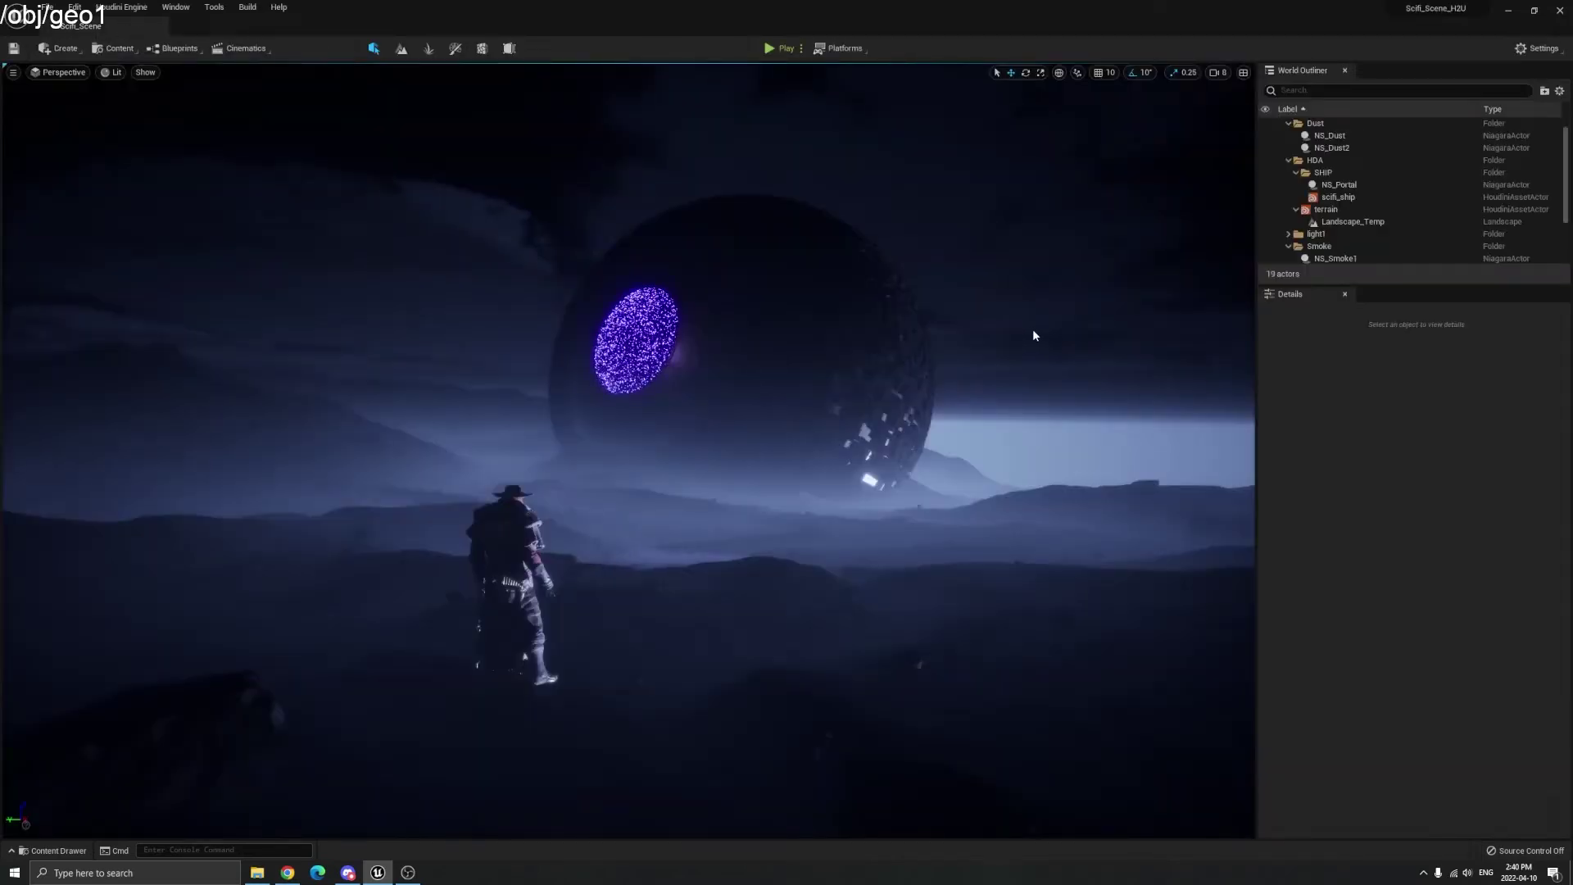
- Start a new Niagara System in the FX folder, using new system from selected emitter(s) as the starting point
{"action": "key", "text": "ctrl+space"}
{"action": "right_click", "coordinate": [833, 614]}
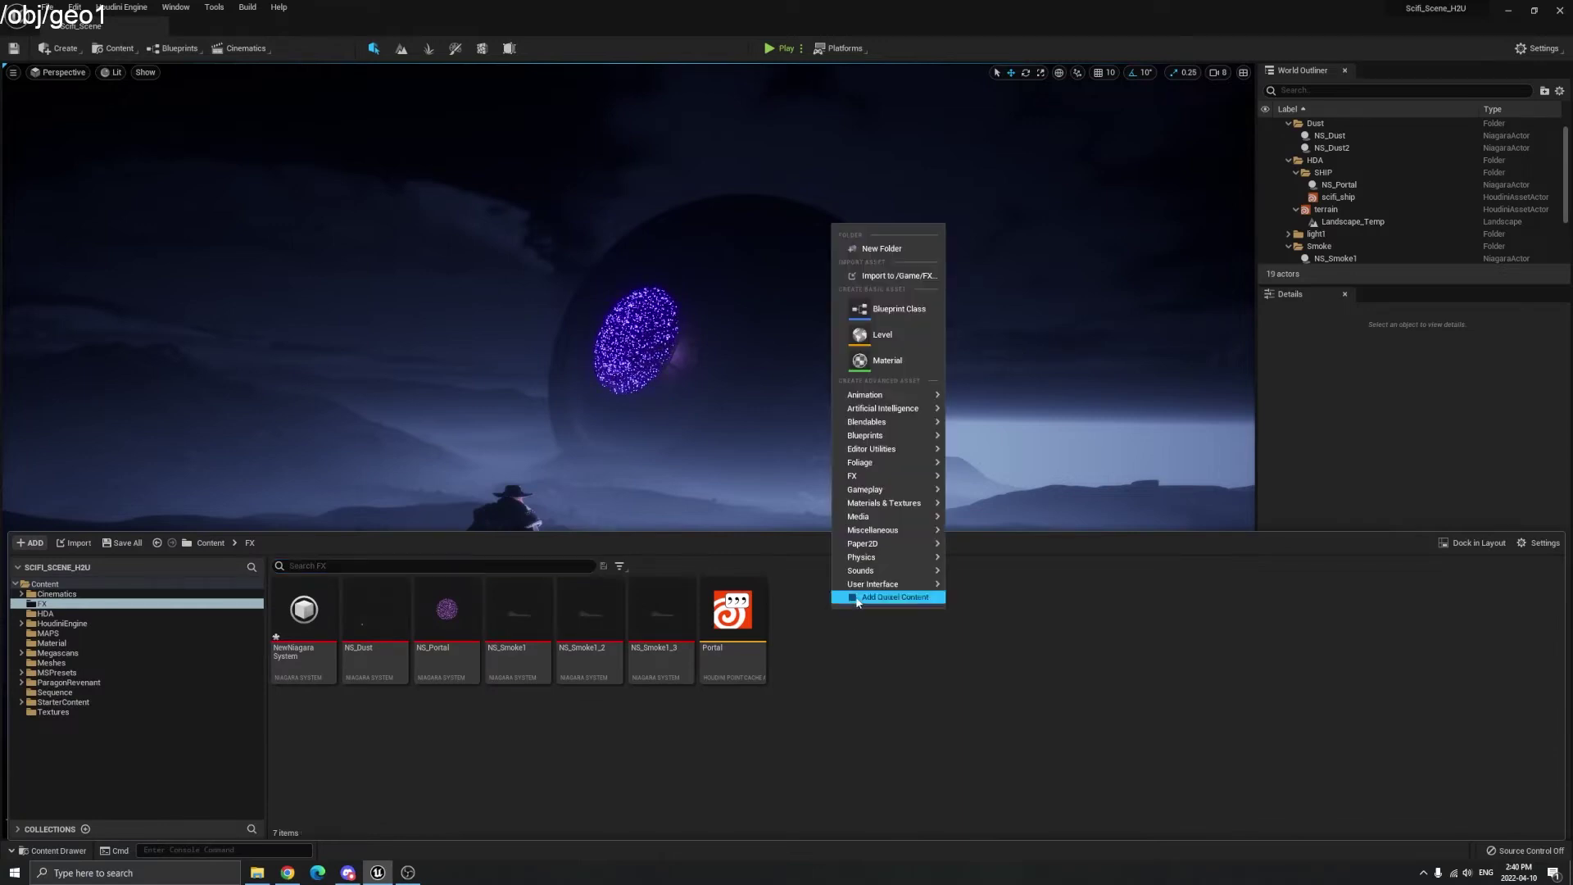
{"action": "mouse_move", "coordinate": [877, 481]}
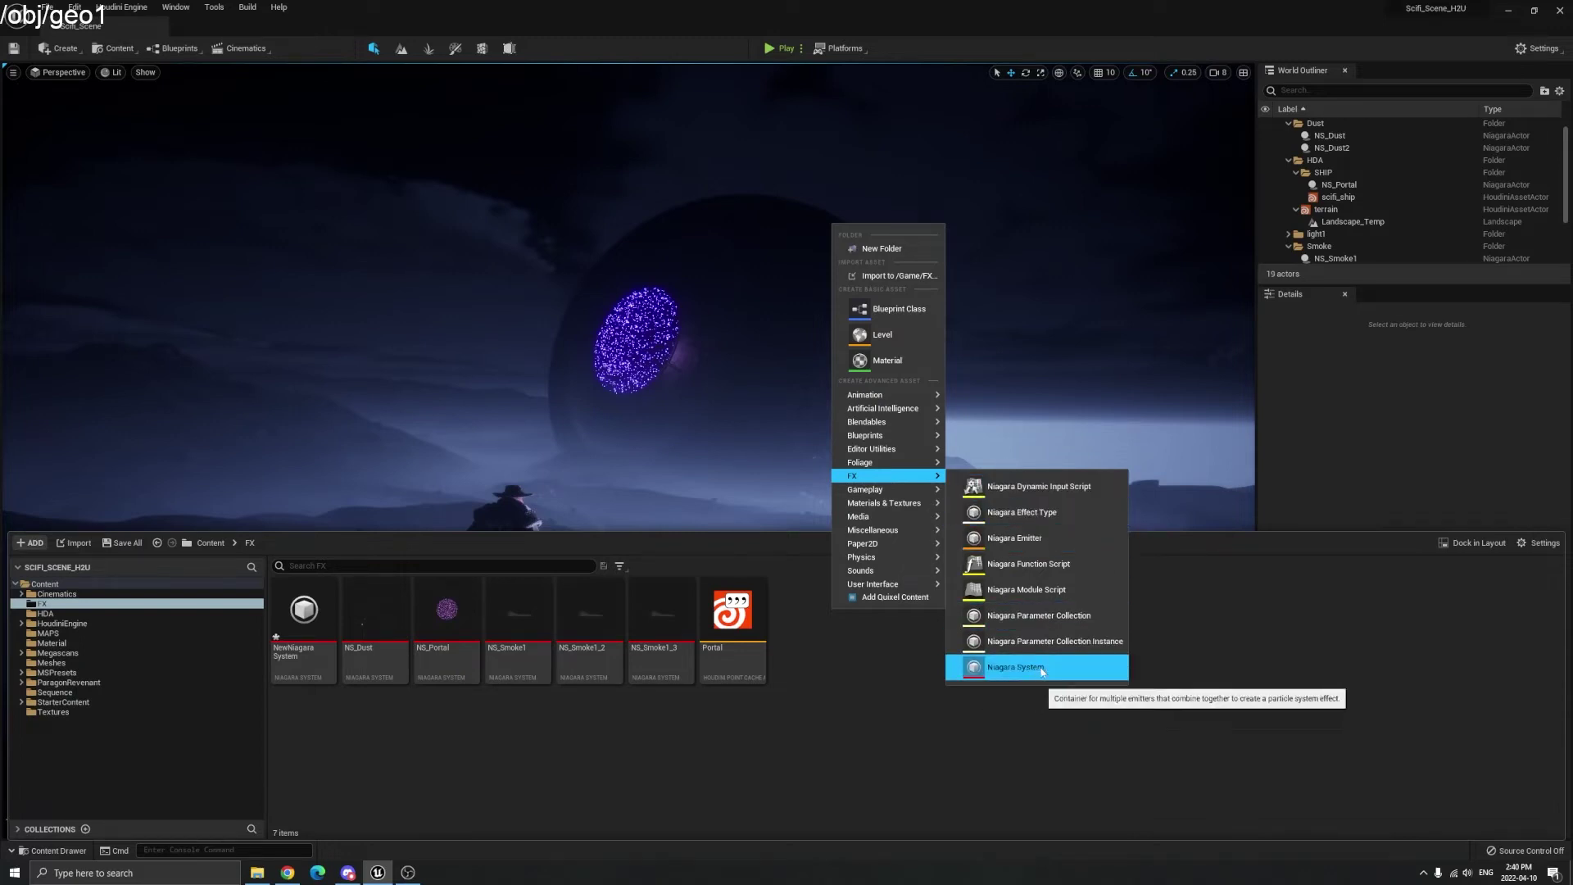
{"action": "left_click", "coordinate": [1042, 671]}
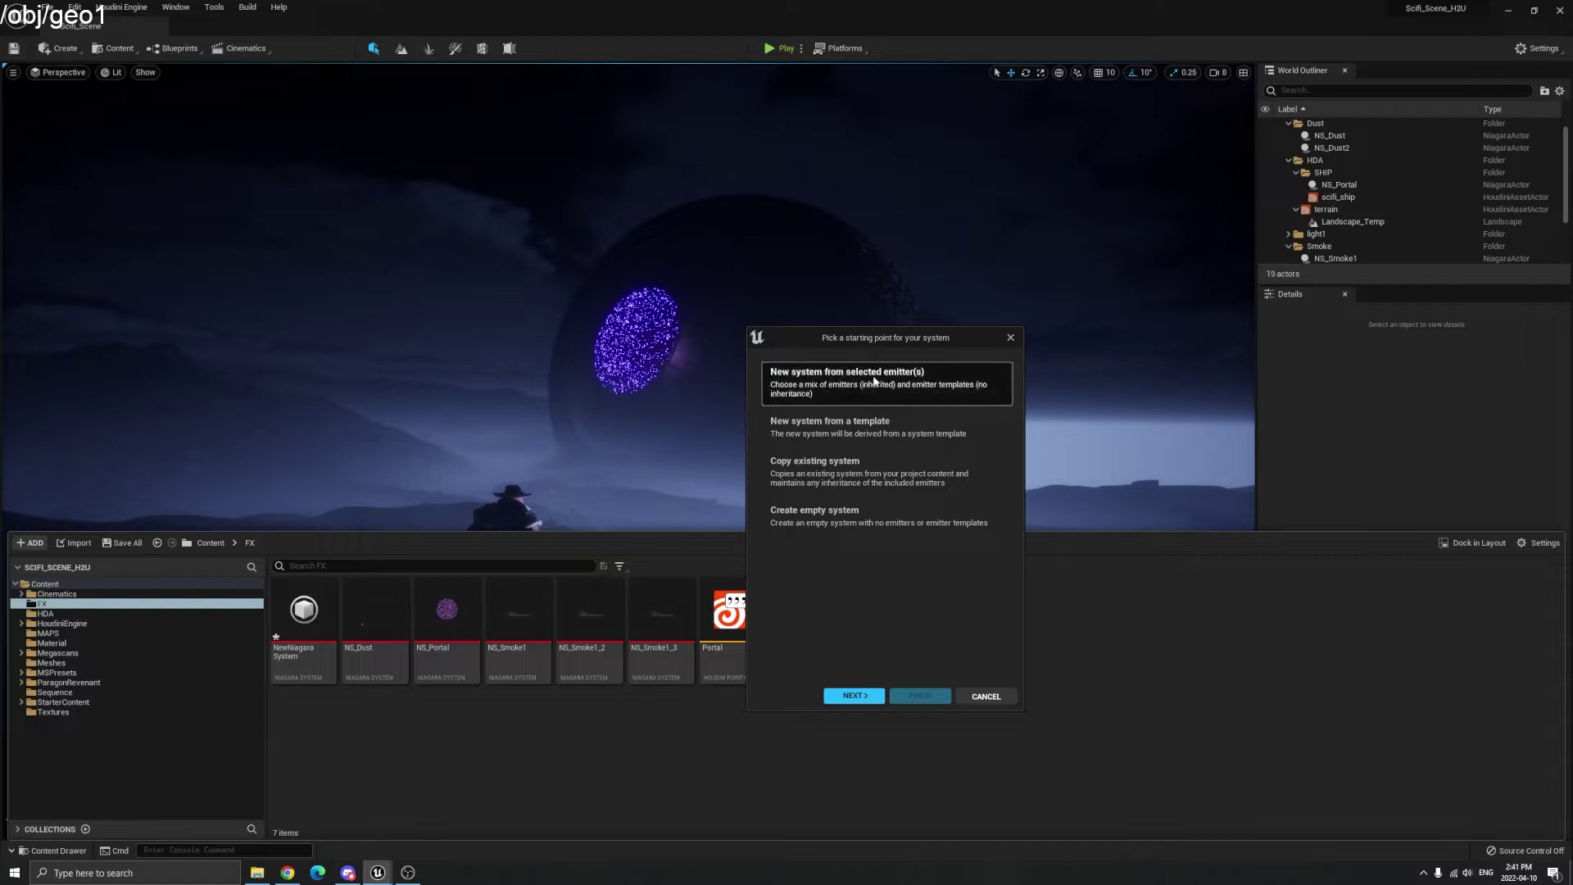
{"action": "left_click", "coordinate": [870, 696]}
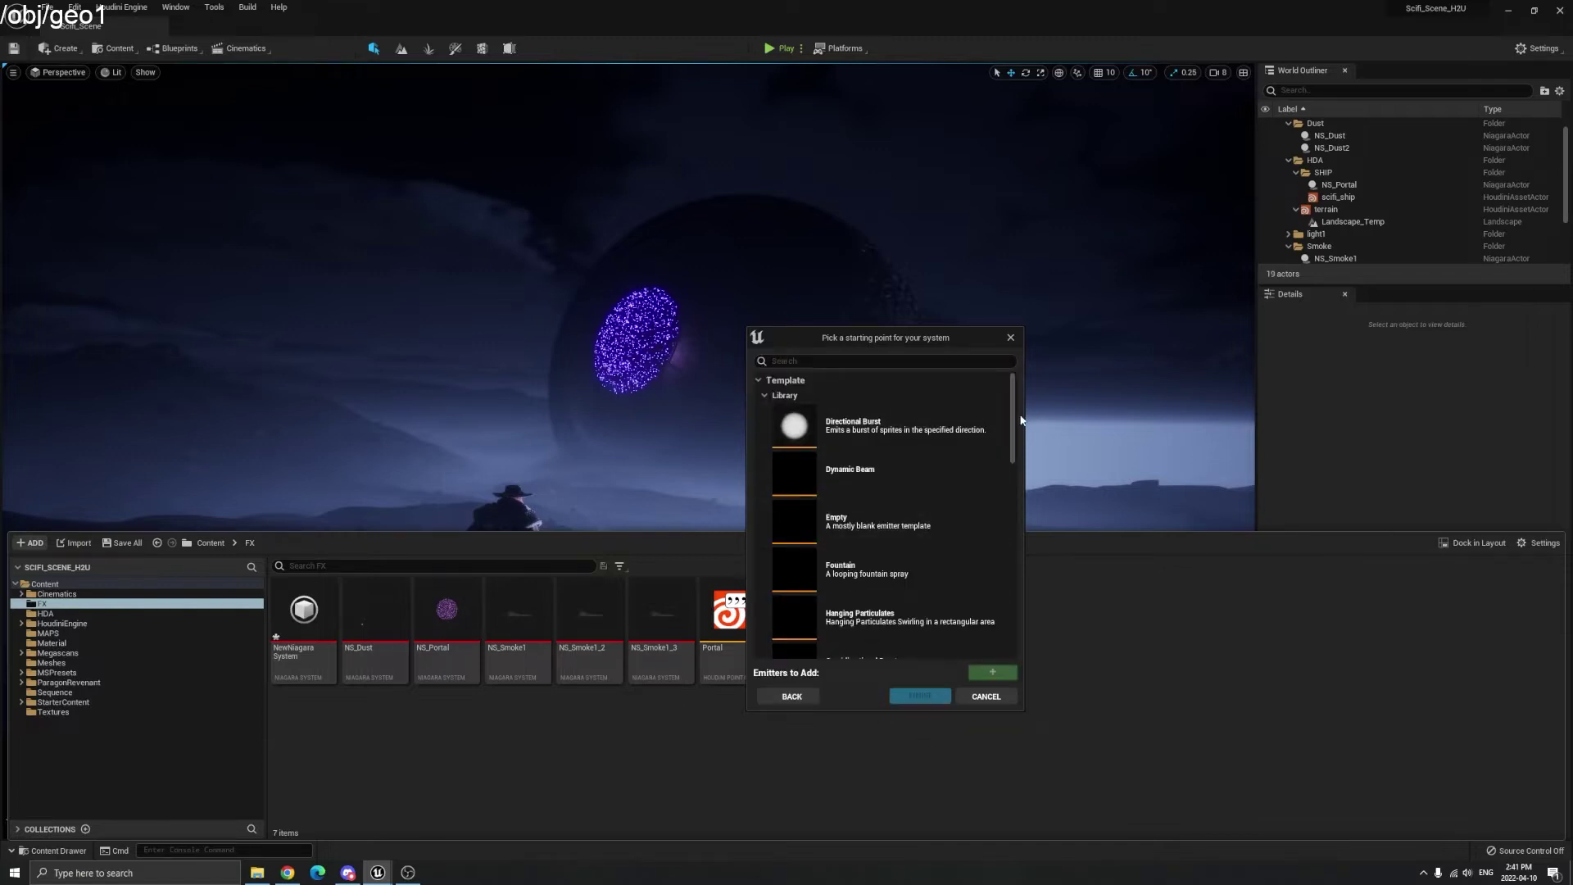
- Add the Houdini Niagara Basic emitter to the new system and finish creating it
{"action": "scroll", "coordinate": [1015, 421], "scroll_direction": "down", "scroll_amount": 2}
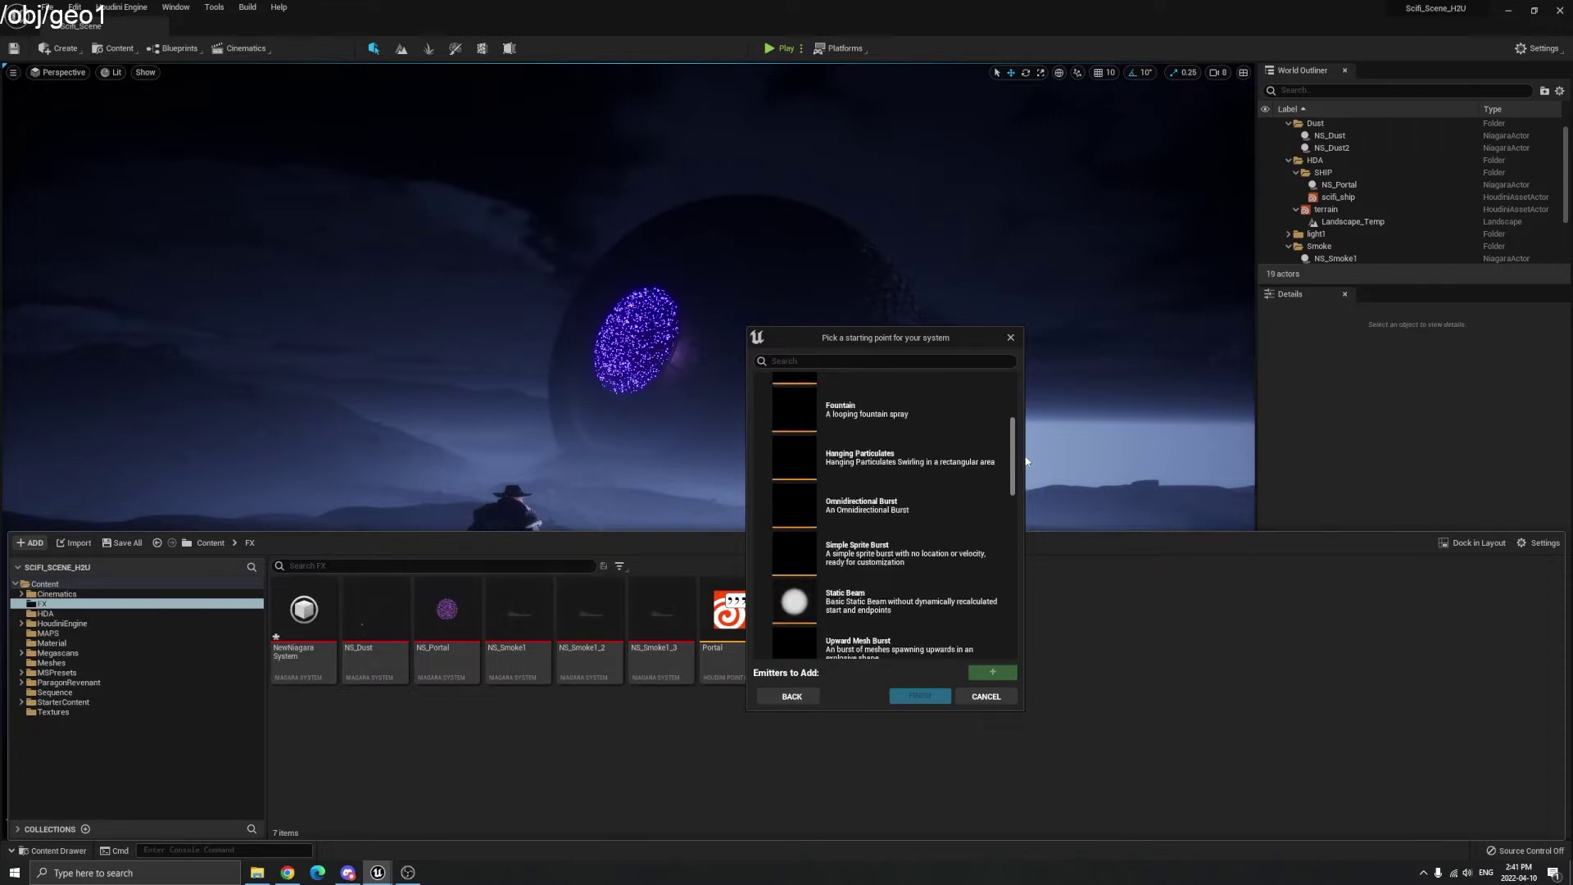
{"action": "scroll", "coordinate": [1013, 431], "scroll_direction": "up", "scroll_amount": 5}
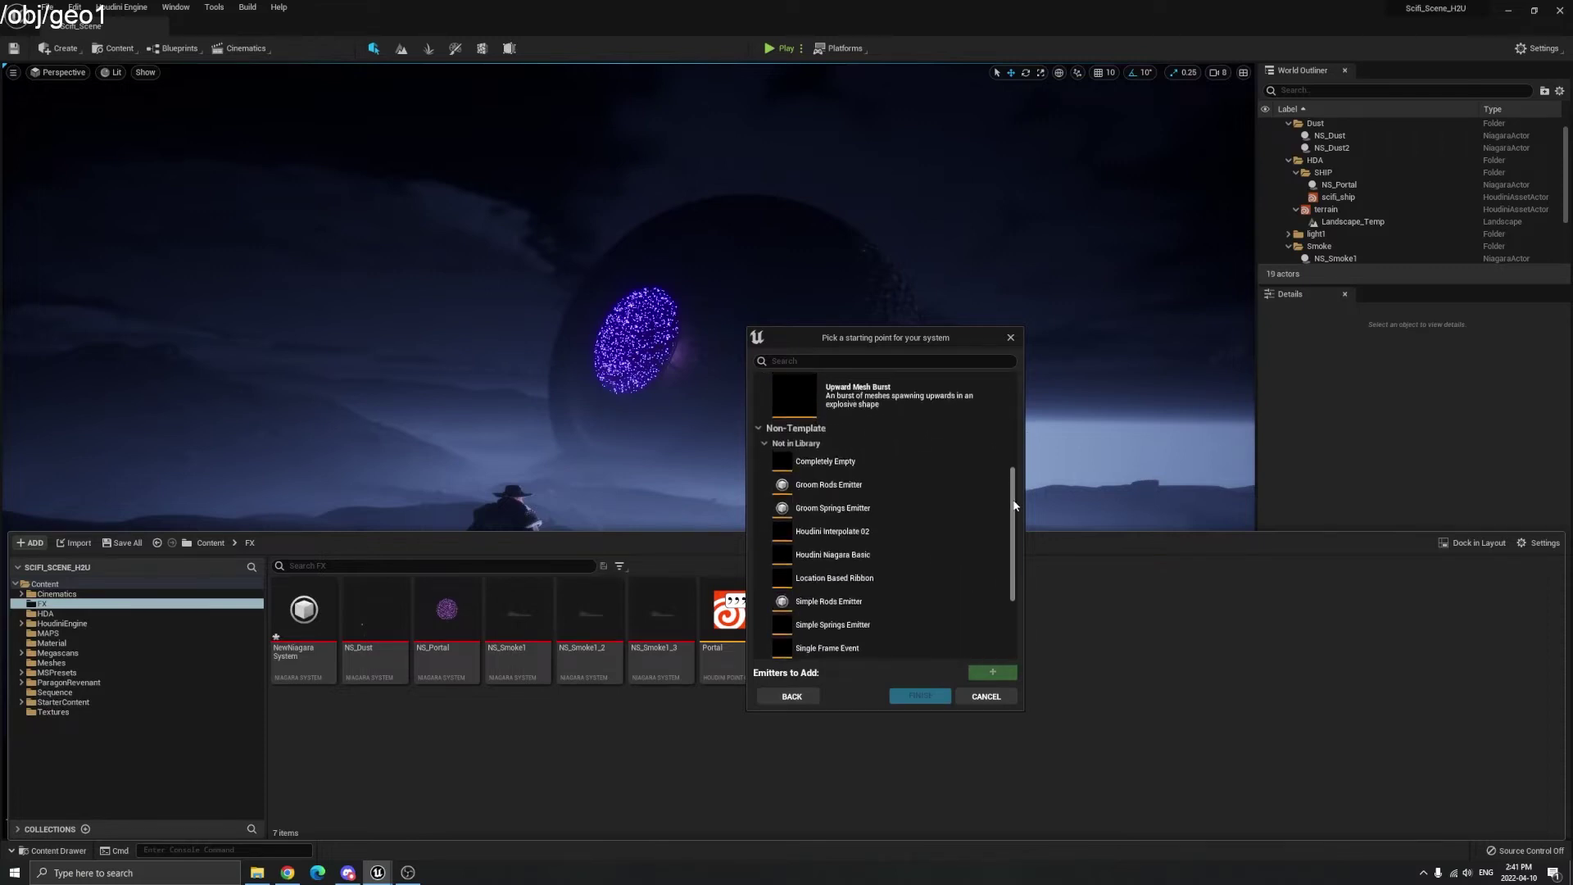
{"action": "scroll", "coordinate": [1014, 431], "scroll_direction": "down", "scroll_amount": 3}
{"action": "scroll", "coordinate": [1014, 432], "scroll_direction": "up", "scroll_amount": 1}
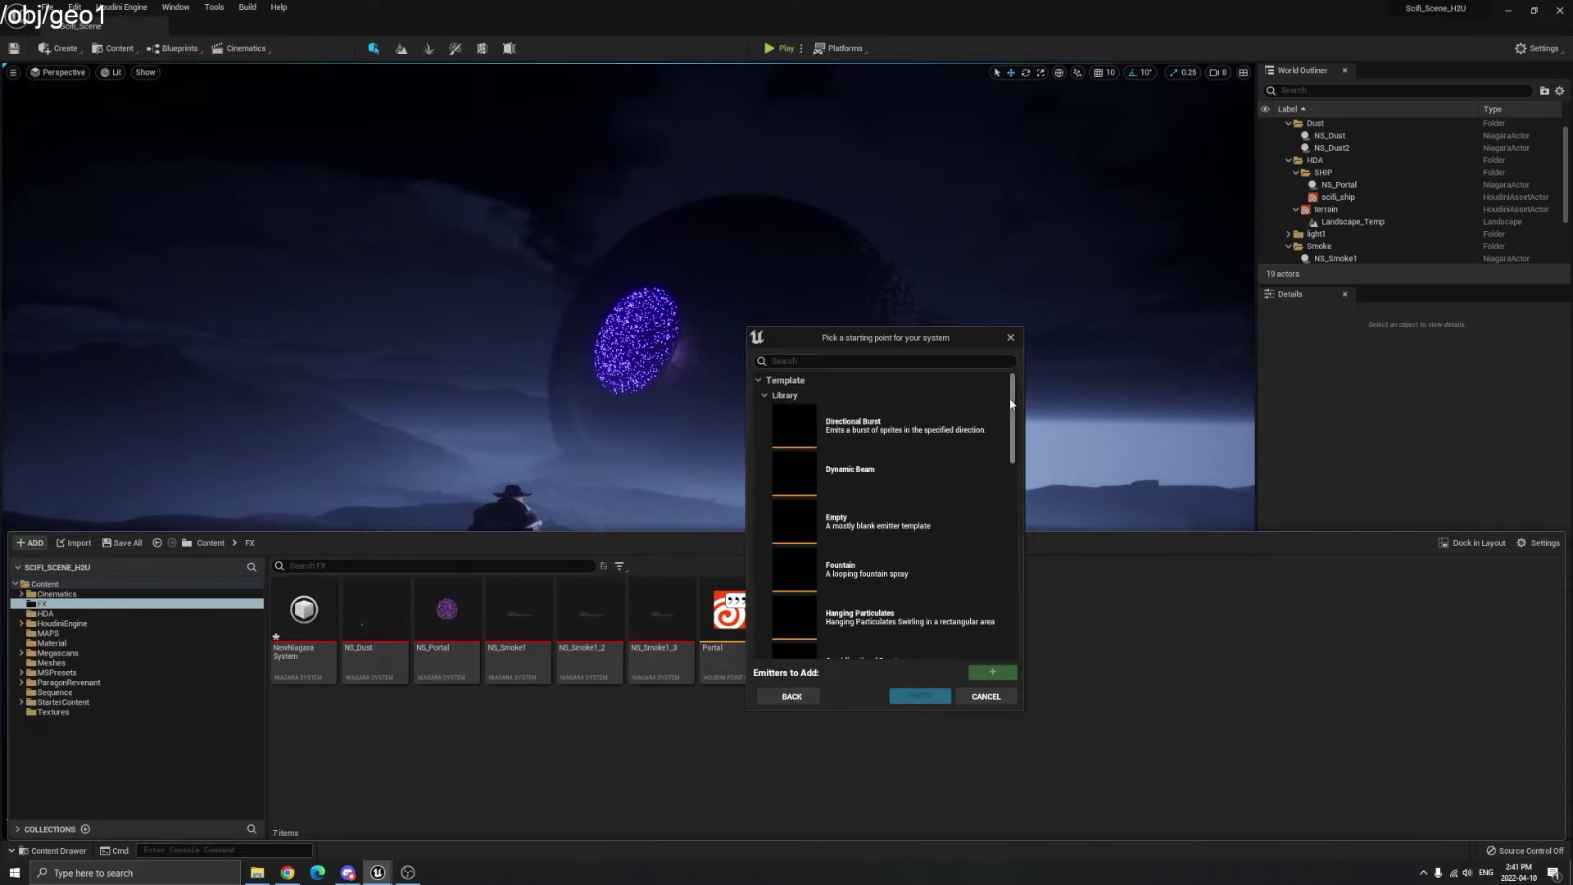
{"action": "mouse_move", "coordinate": [1010, 424]}
{"action": "left_mouse_down"}
{"action": "mouse_move", "coordinate": [1004, 550]}
{"action": "mouse_move", "coordinate": [1007, 402]}
{"action": "left_mouse_up"}
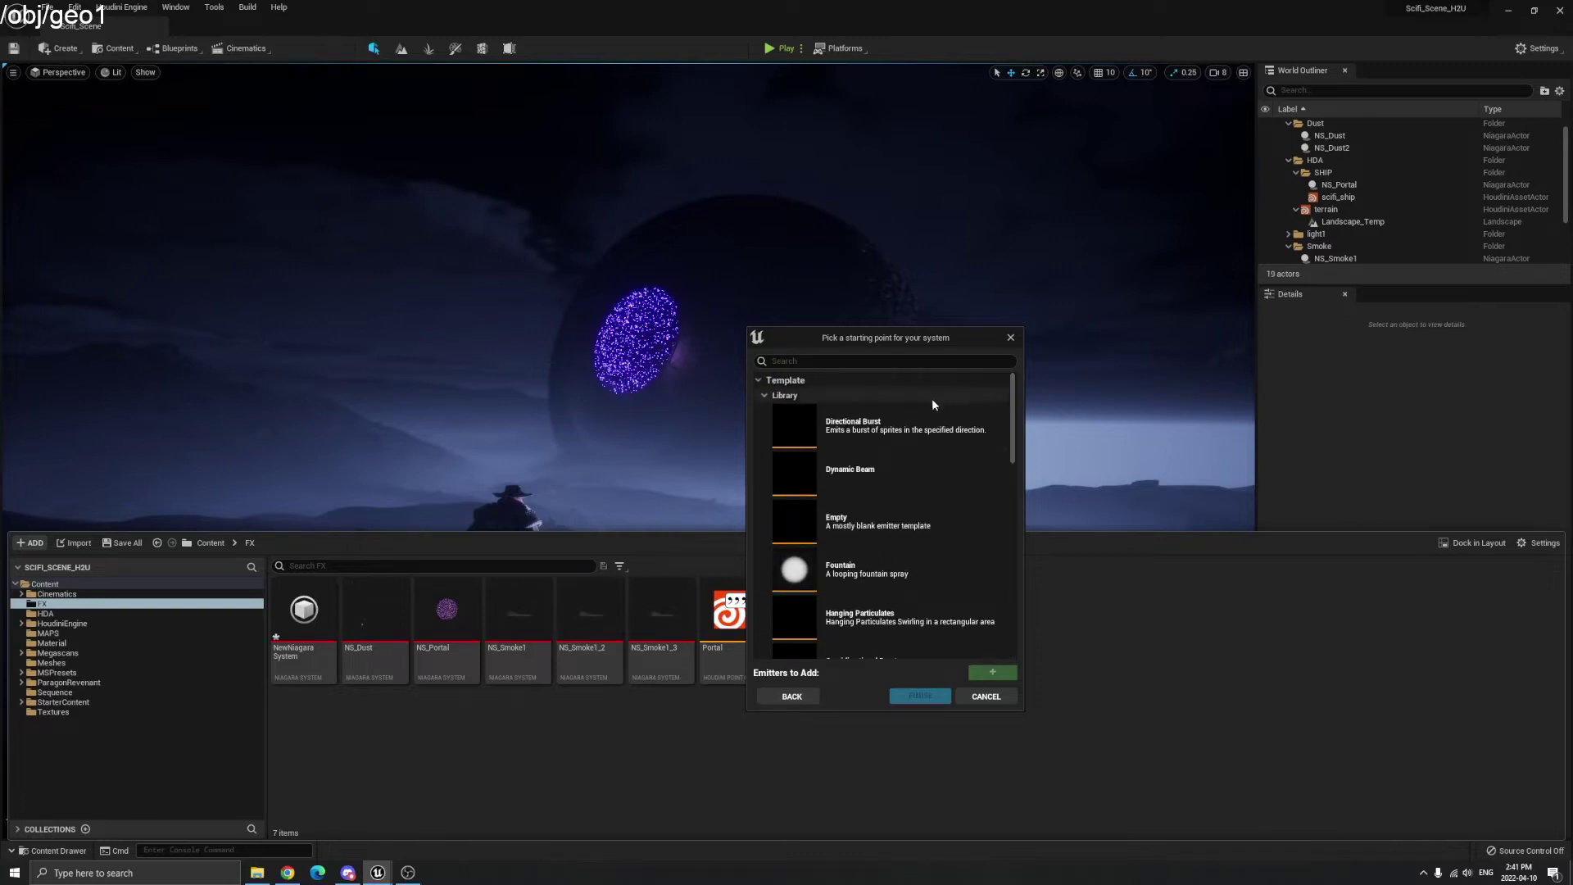
{"action": "scroll", "coordinate": [847, 528], "scroll_direction": "down", "scroll_amount": 10}
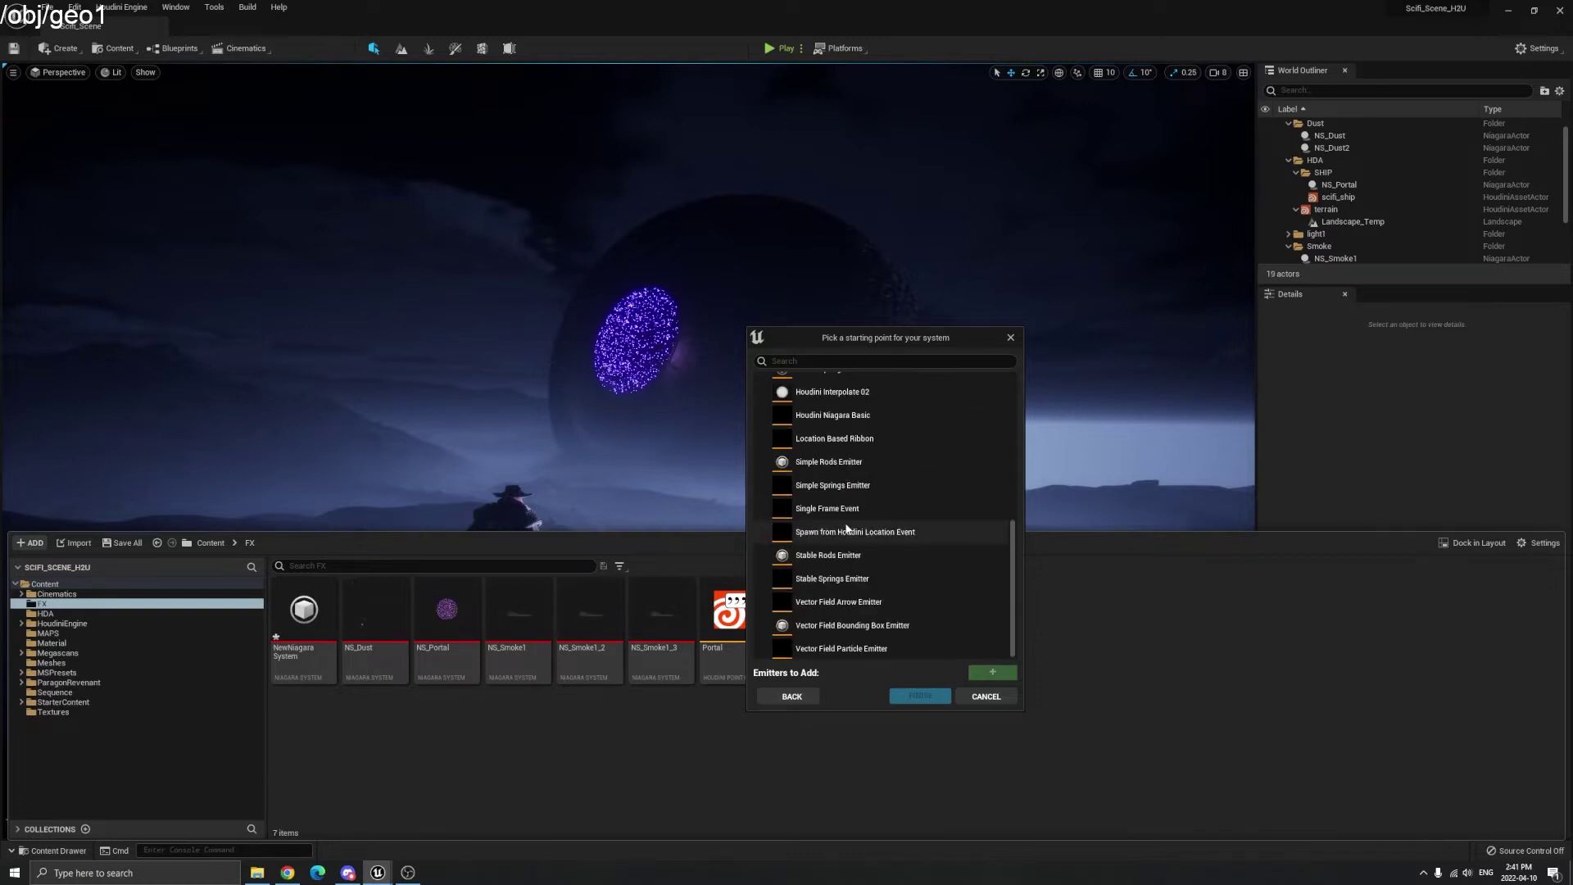
{"action": "scroll", "coordinate": [863, 528], "scroll_direction": "up", "scroll_amount": 1}
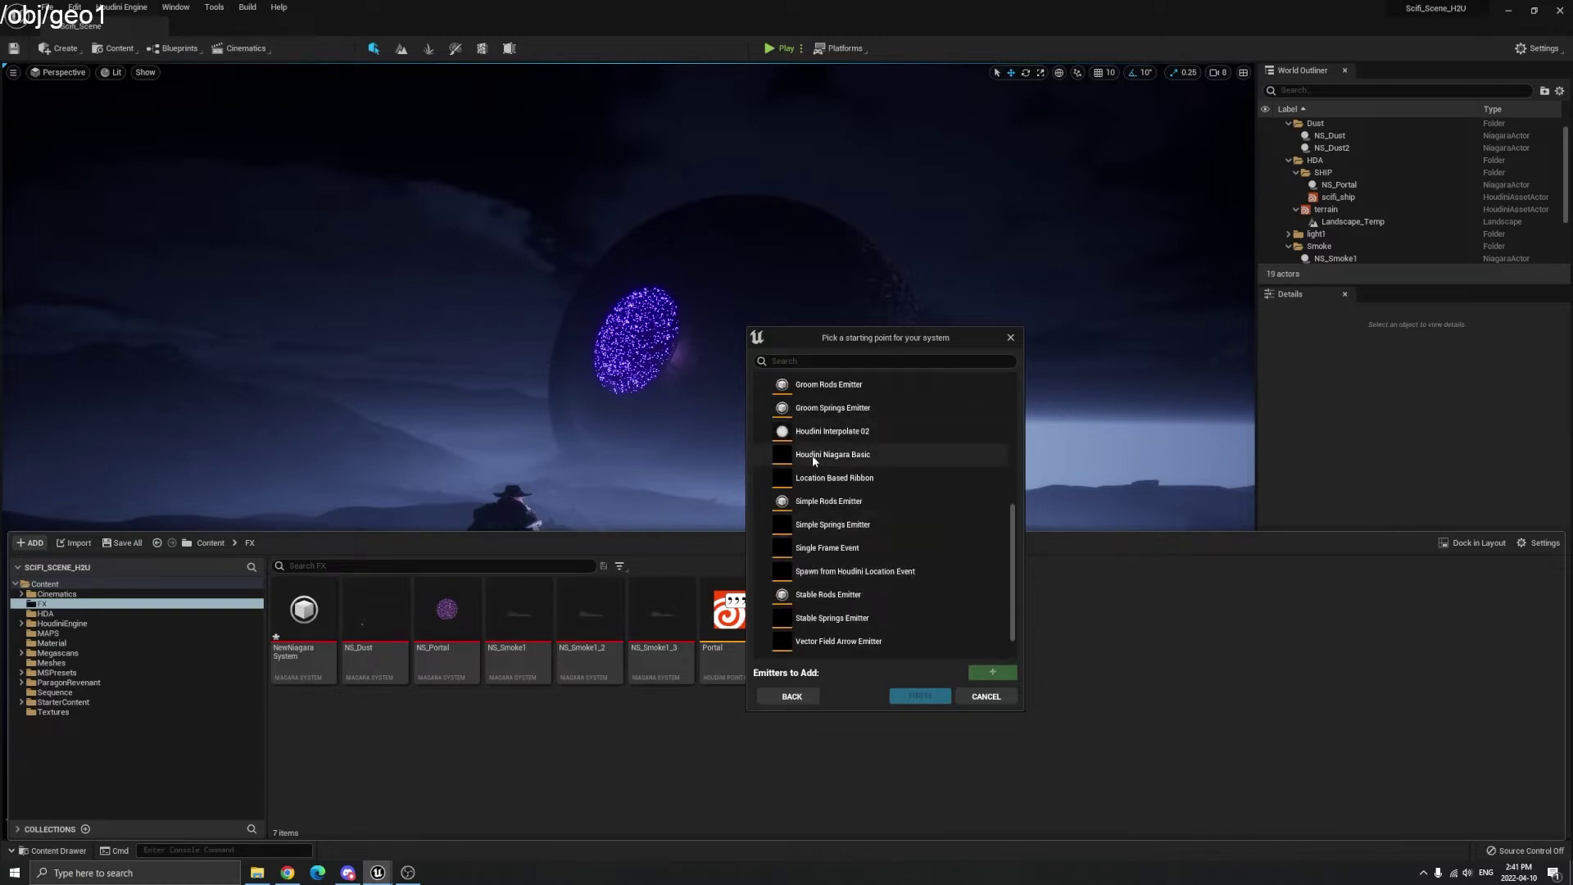
{"action": "left_click", "coordinate": [882, 454]}
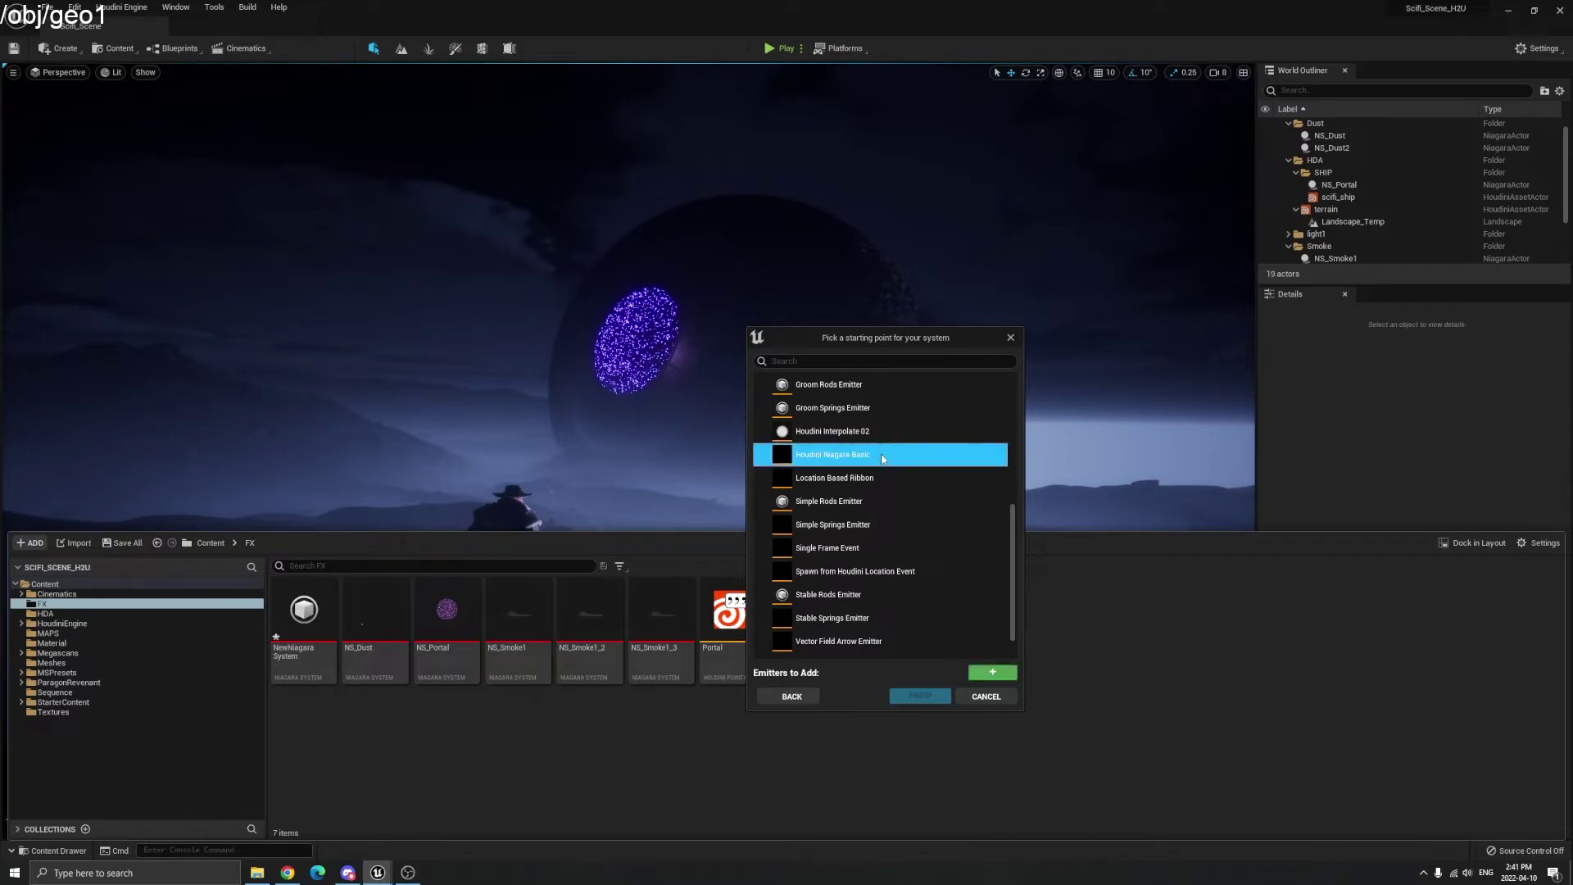
{"action": "left_click", "coordinate": [985, 673]}
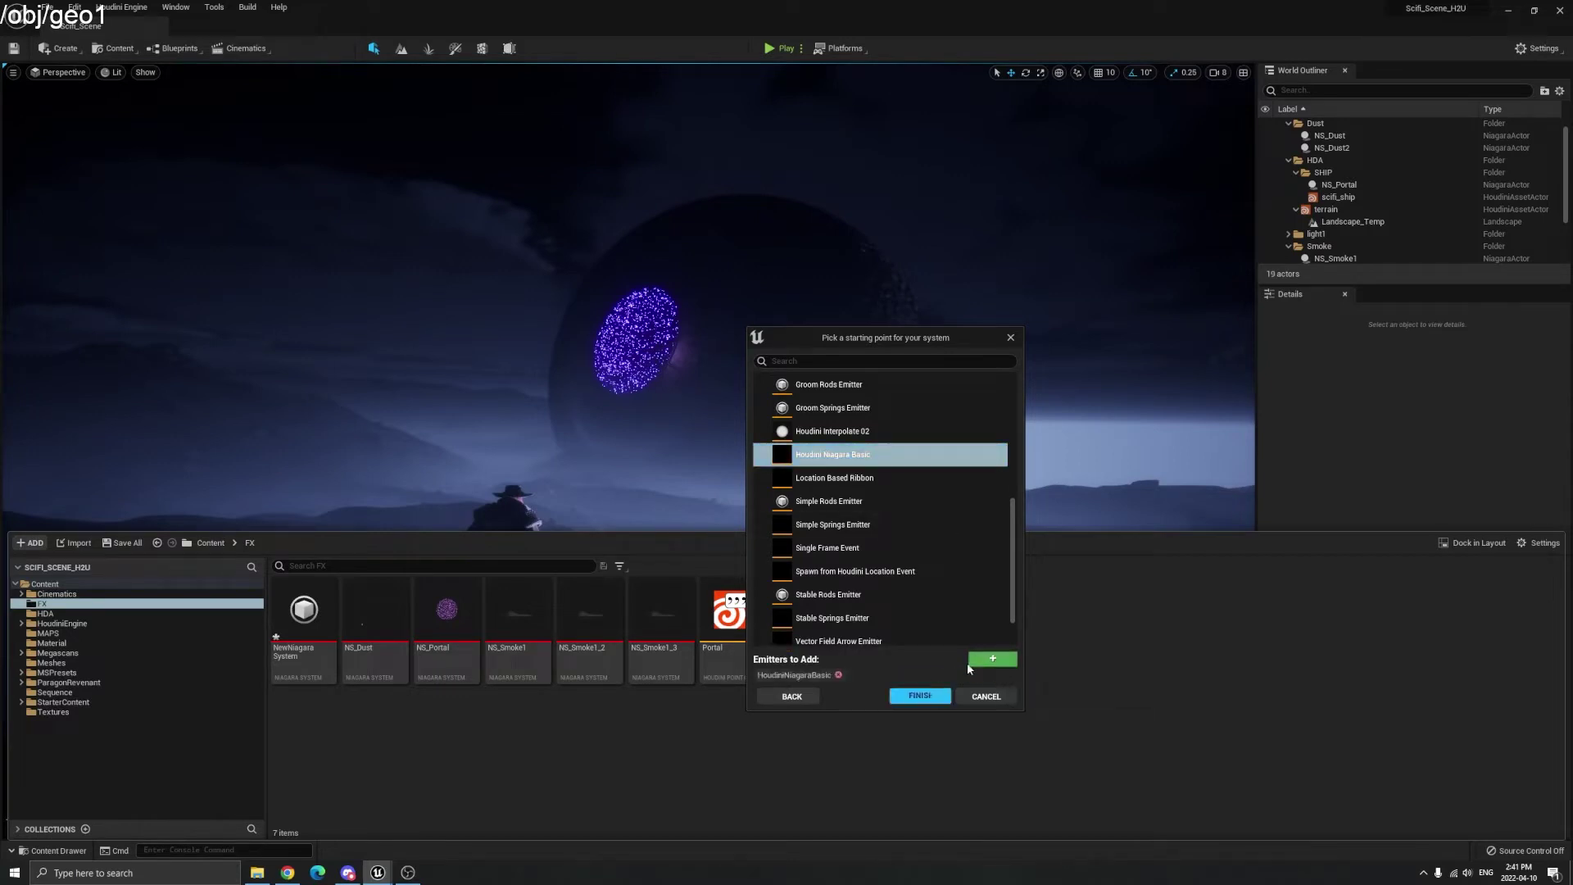
{"action": "left_click", "coordinate": [941, 698]}
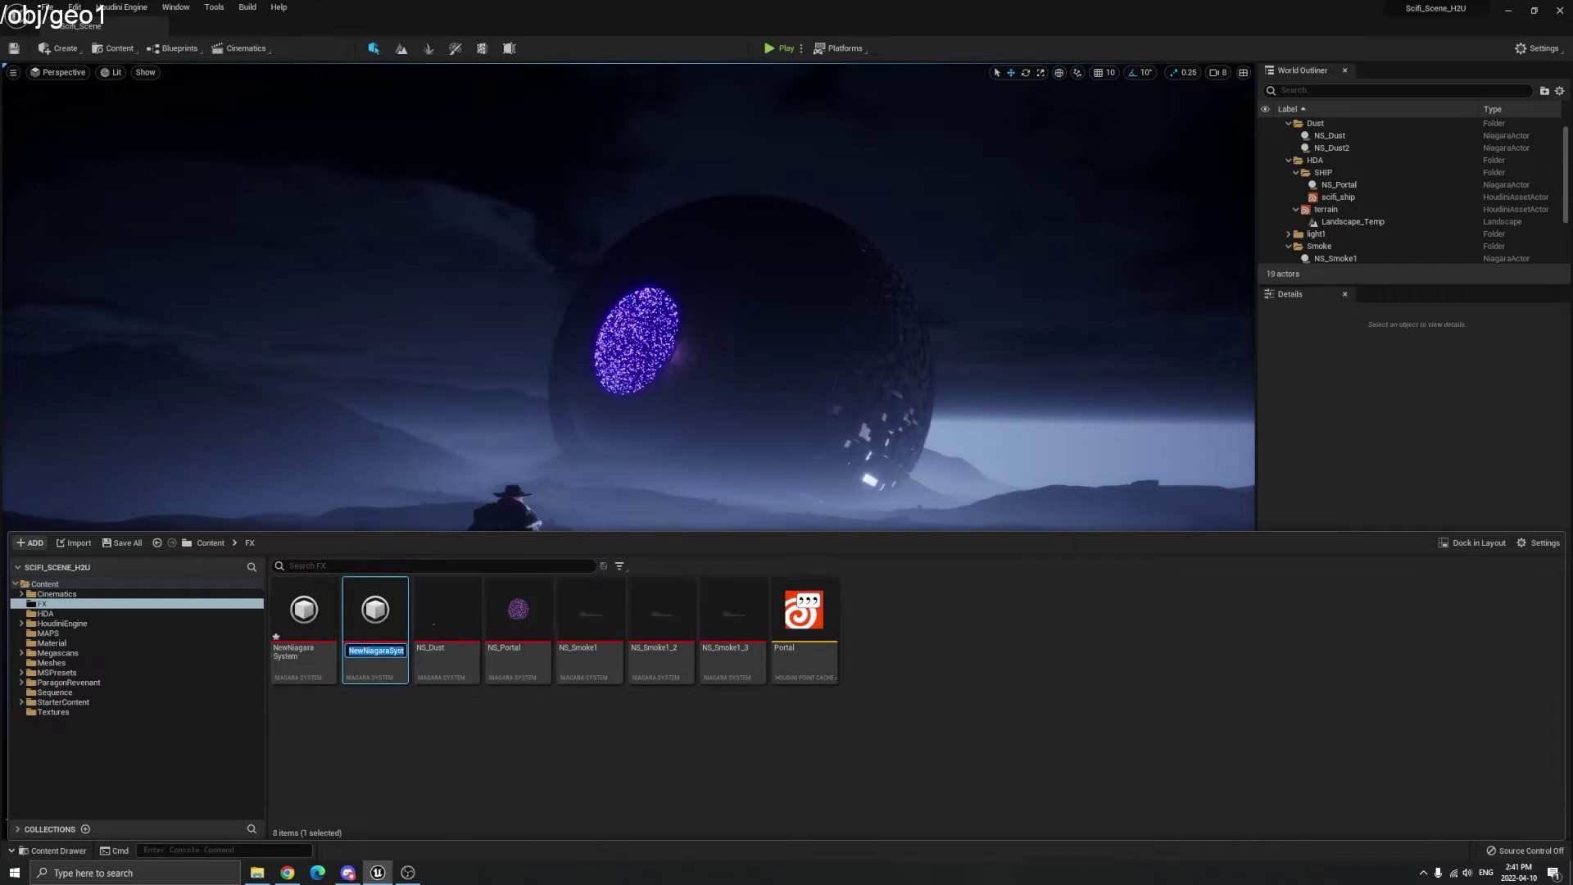
- Name the new Niagara system Portal_Test
{"action": "type", "text": "Po"}
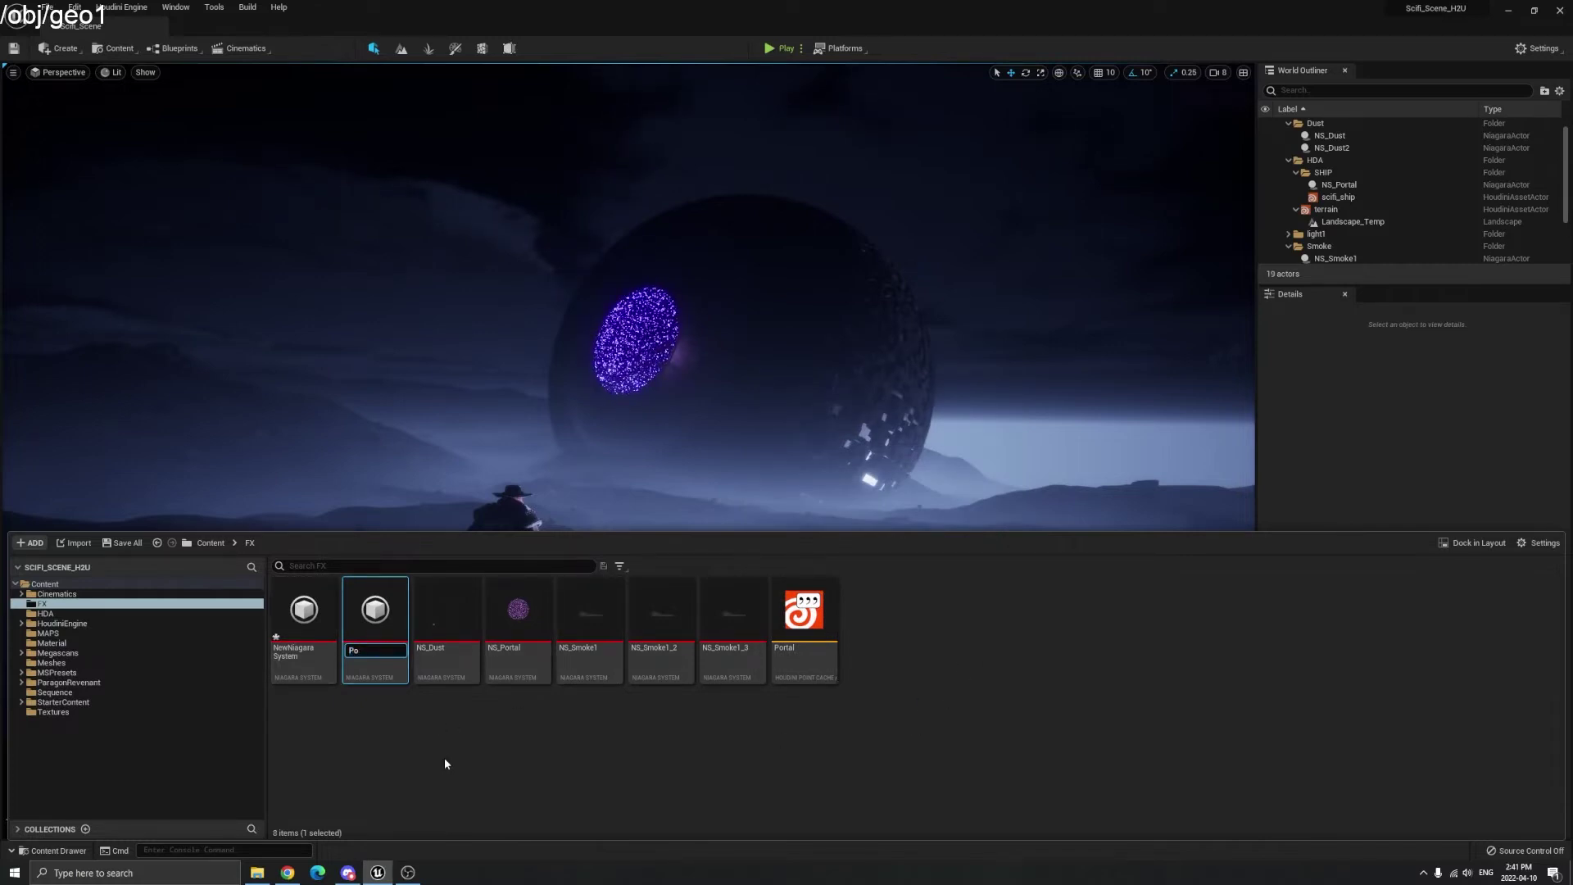
{"action": "type", "text": "rtal"}
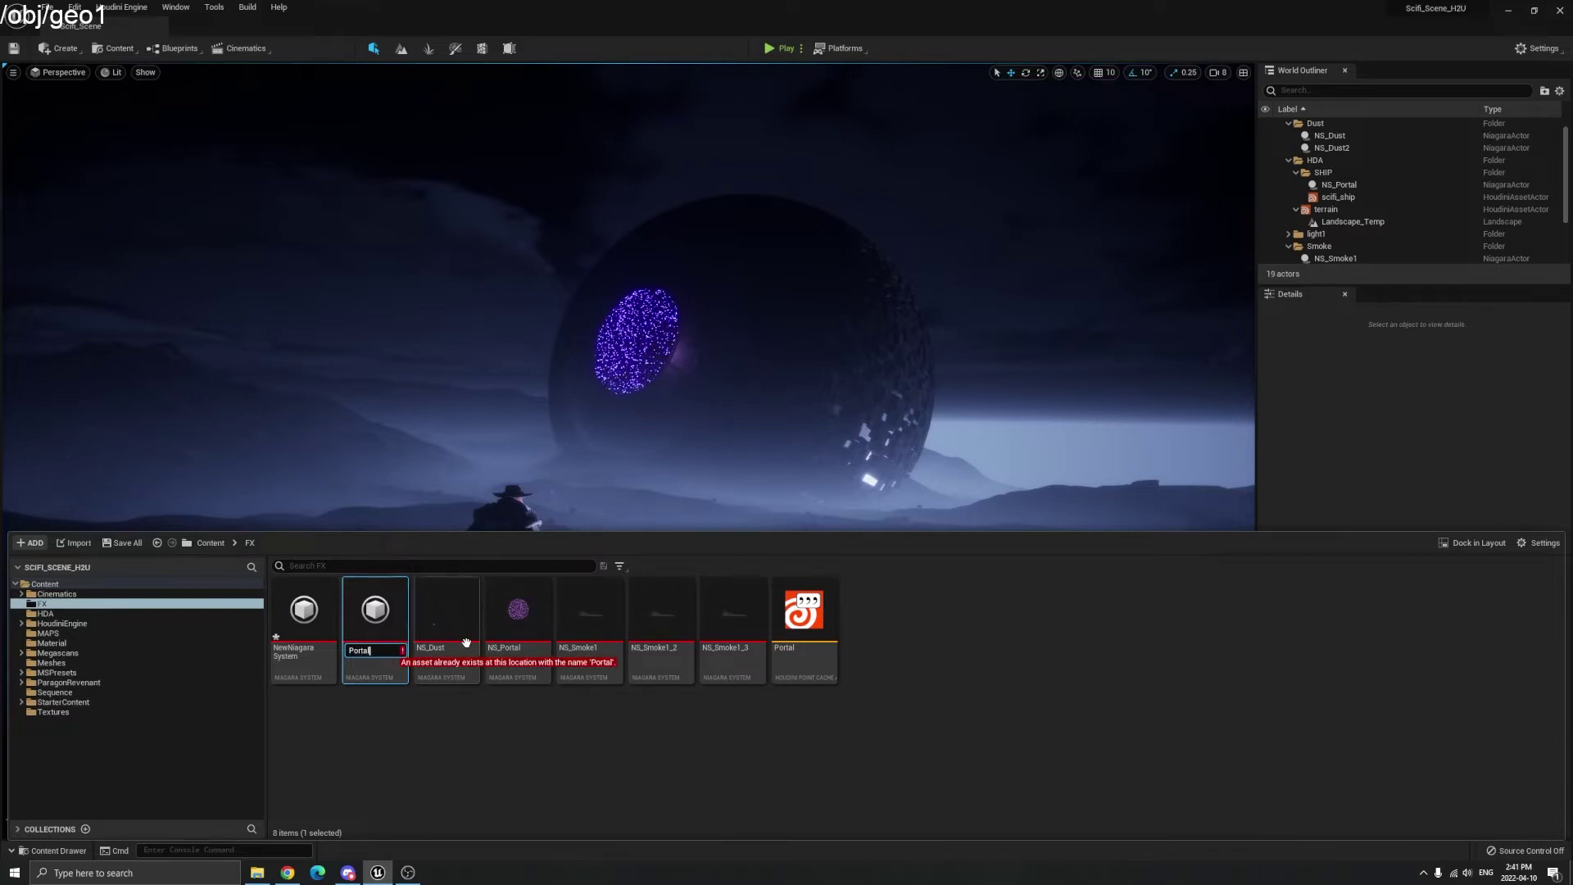
{"action": "type", "text": "_Test"}
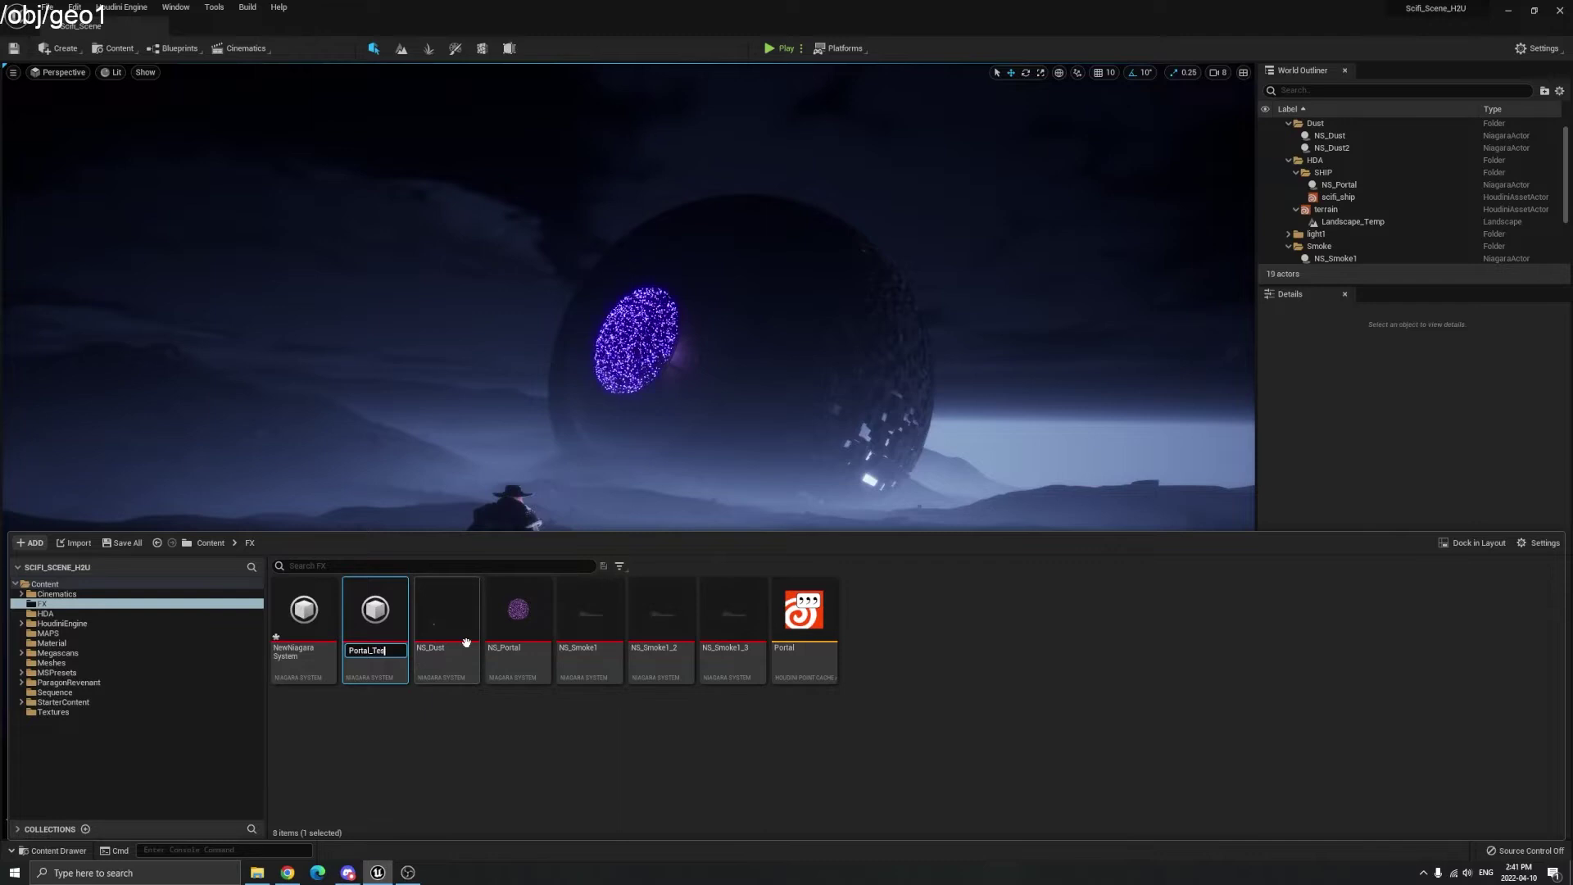
{"action": "key", "text": "Return"}
- Open Portal_Test, dock its editor beside the level tab, and show the HoudiniNiagaraBasic emitter's settings
{"action": "double_click", "coordinate": [824, 597]}
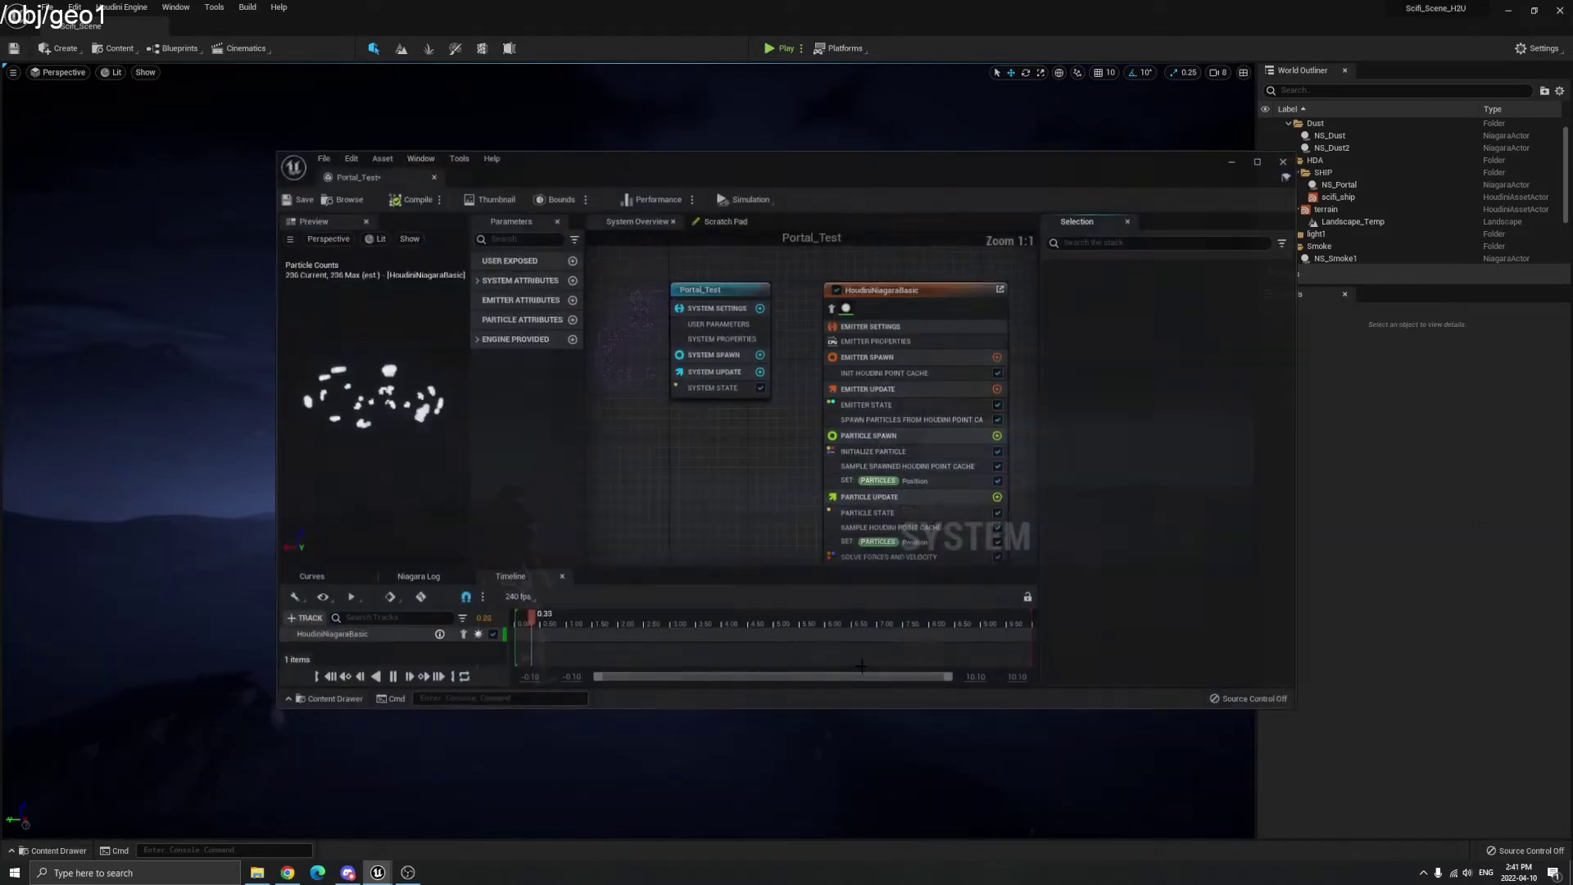
{"action": "left_click_drag", "start_coordinate": [354, 183], "coordinate": [220, 18]}
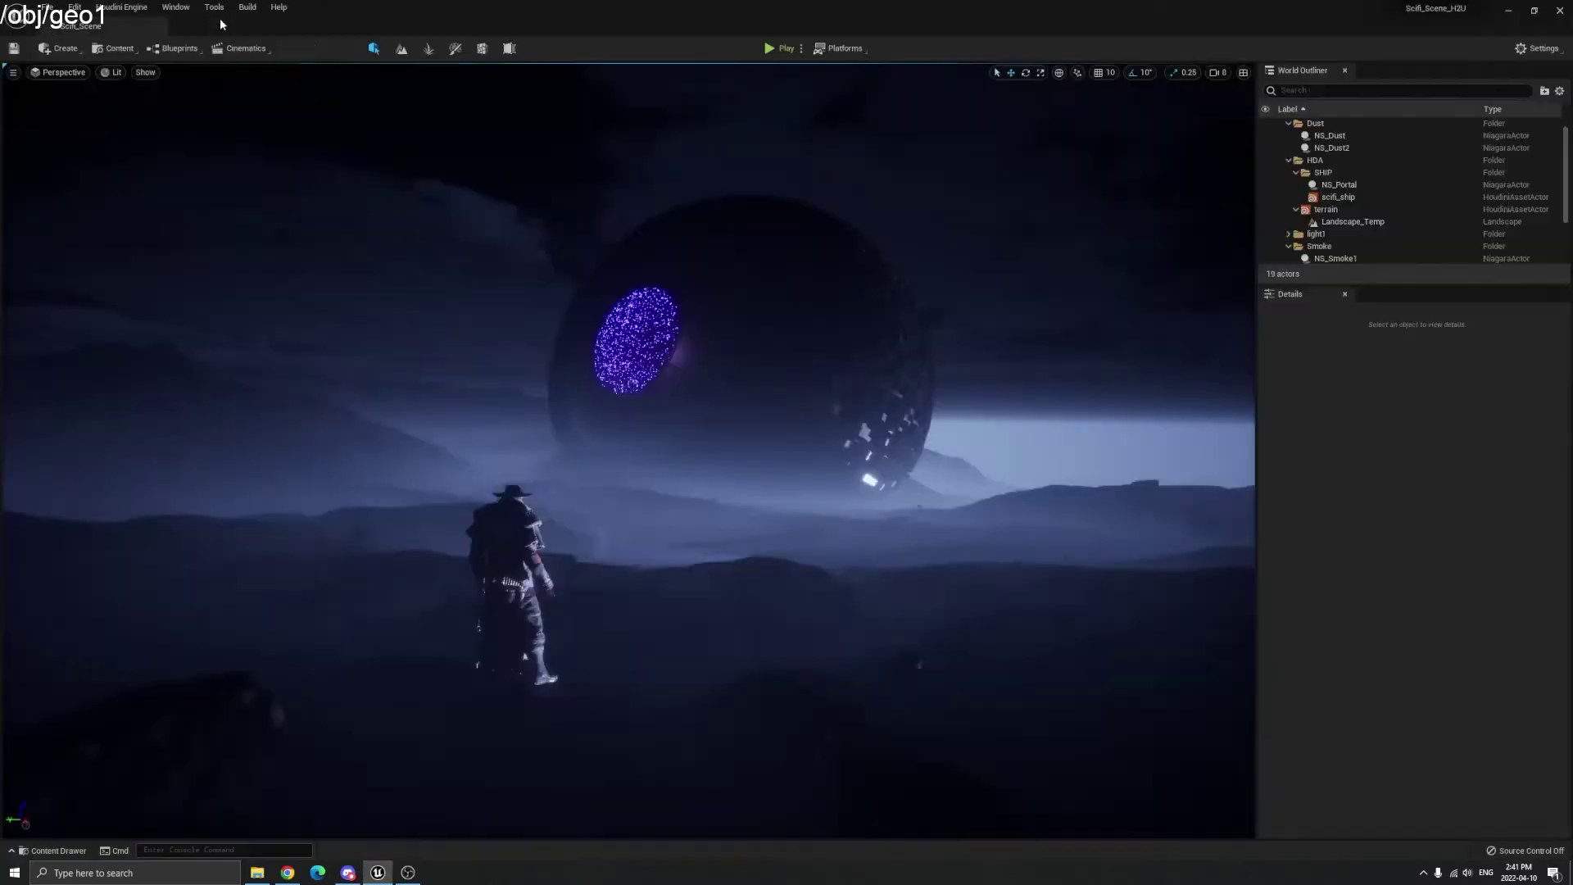
{"action": "left_click_drag", "start_coordinate": [180, 343], "coordinate": [209, 371]}
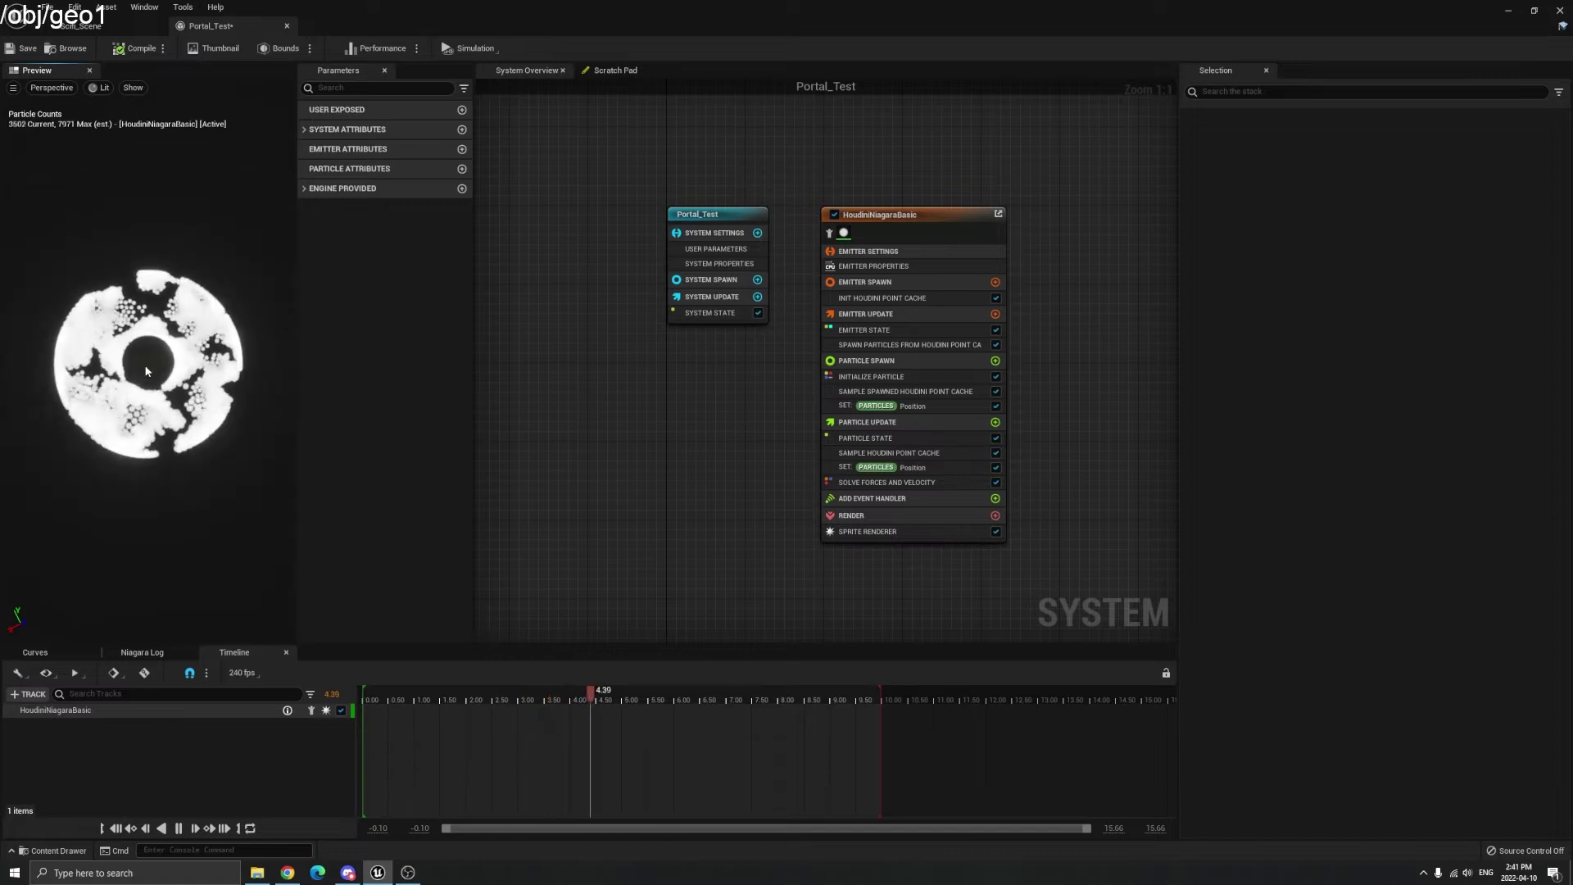
{"action": "left_click", "coordinate": [890, 217]}
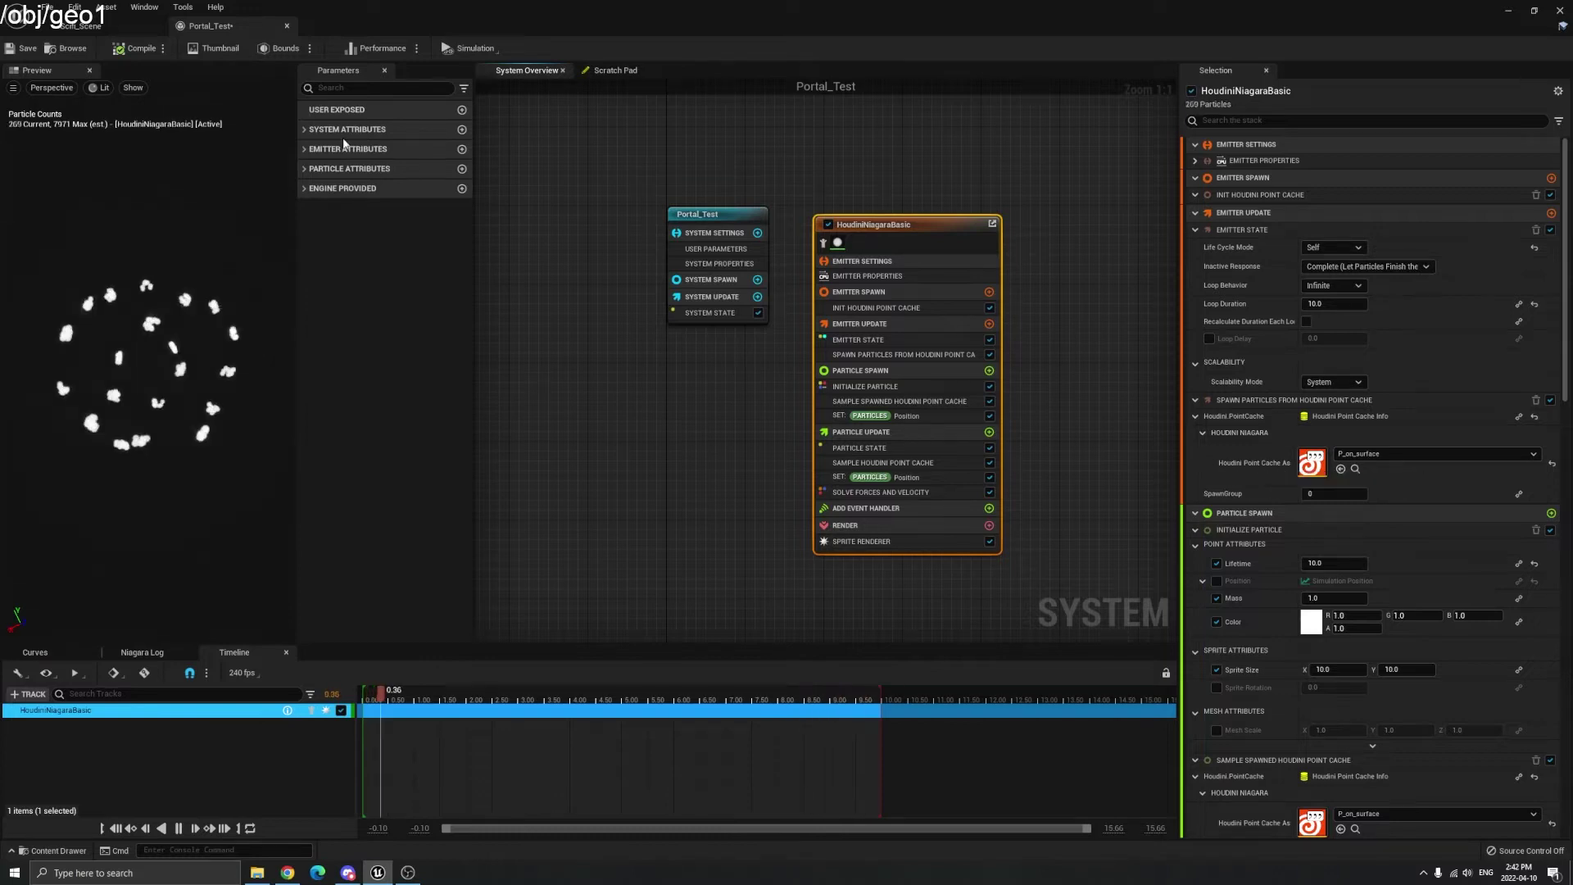
- Check the details of the Portal point cache asset in the FX folder and return to the Portal_Test editor
{"action": "left_click", "coordinate": [81, 25]}
{"action": "key", "text": "ctrl+space"}
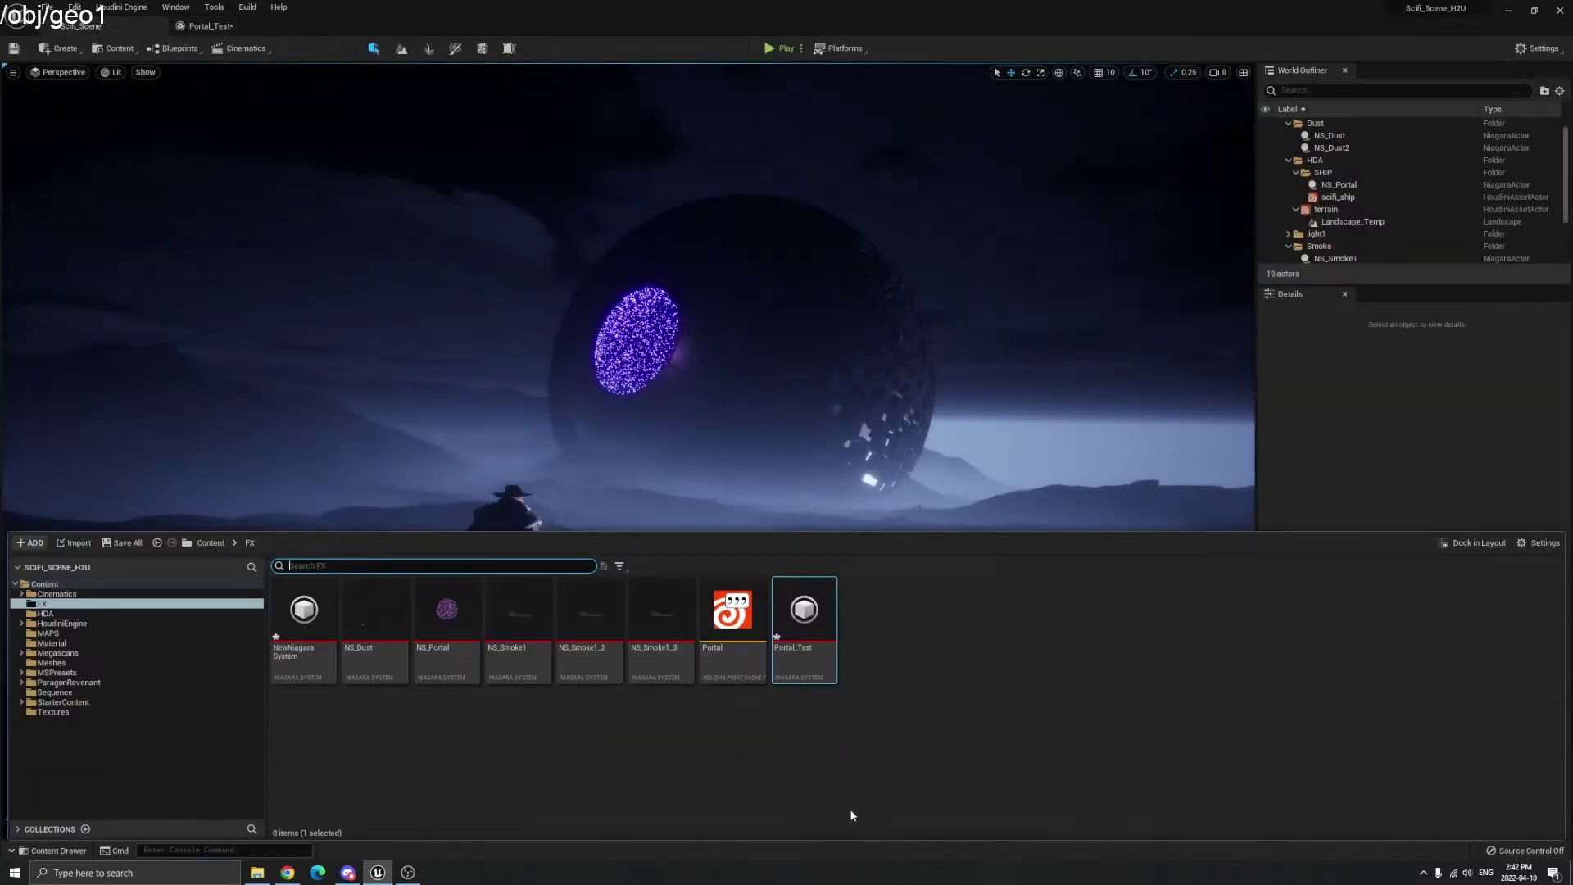
{"action": "mouse_move", "coordinate": [735, 601]}
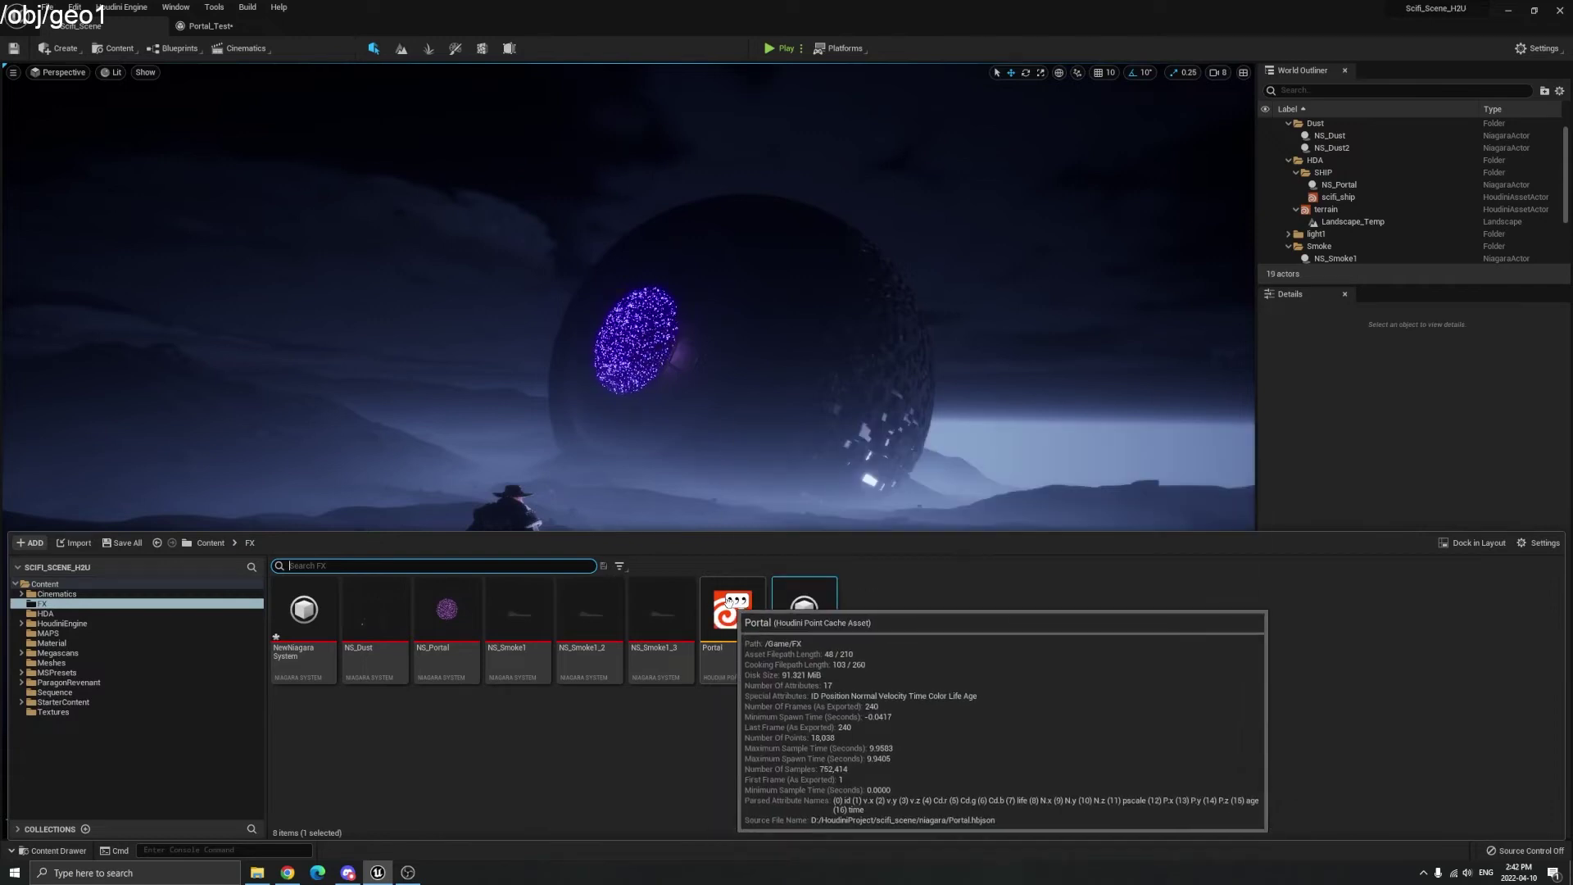
{"action": "left_click", "coordinate": [229, 26]}
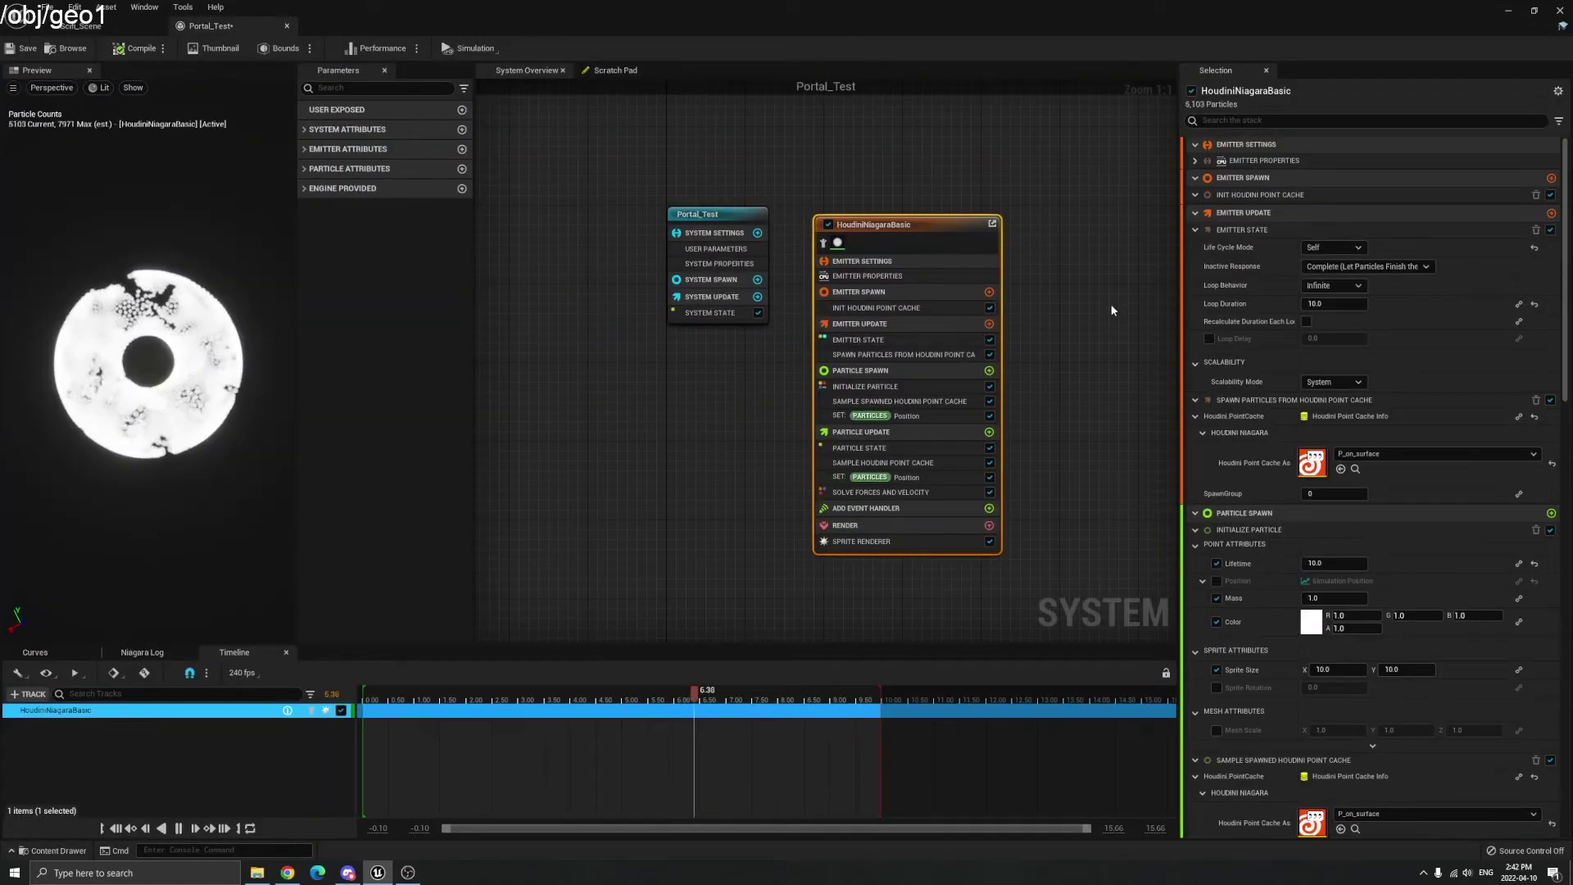
- In the emitter's Emitter Update stage, set the Houdini Point Cache asset for spawning particles to Portal
{"action": "left_click", "coordinate": [857, 262]}
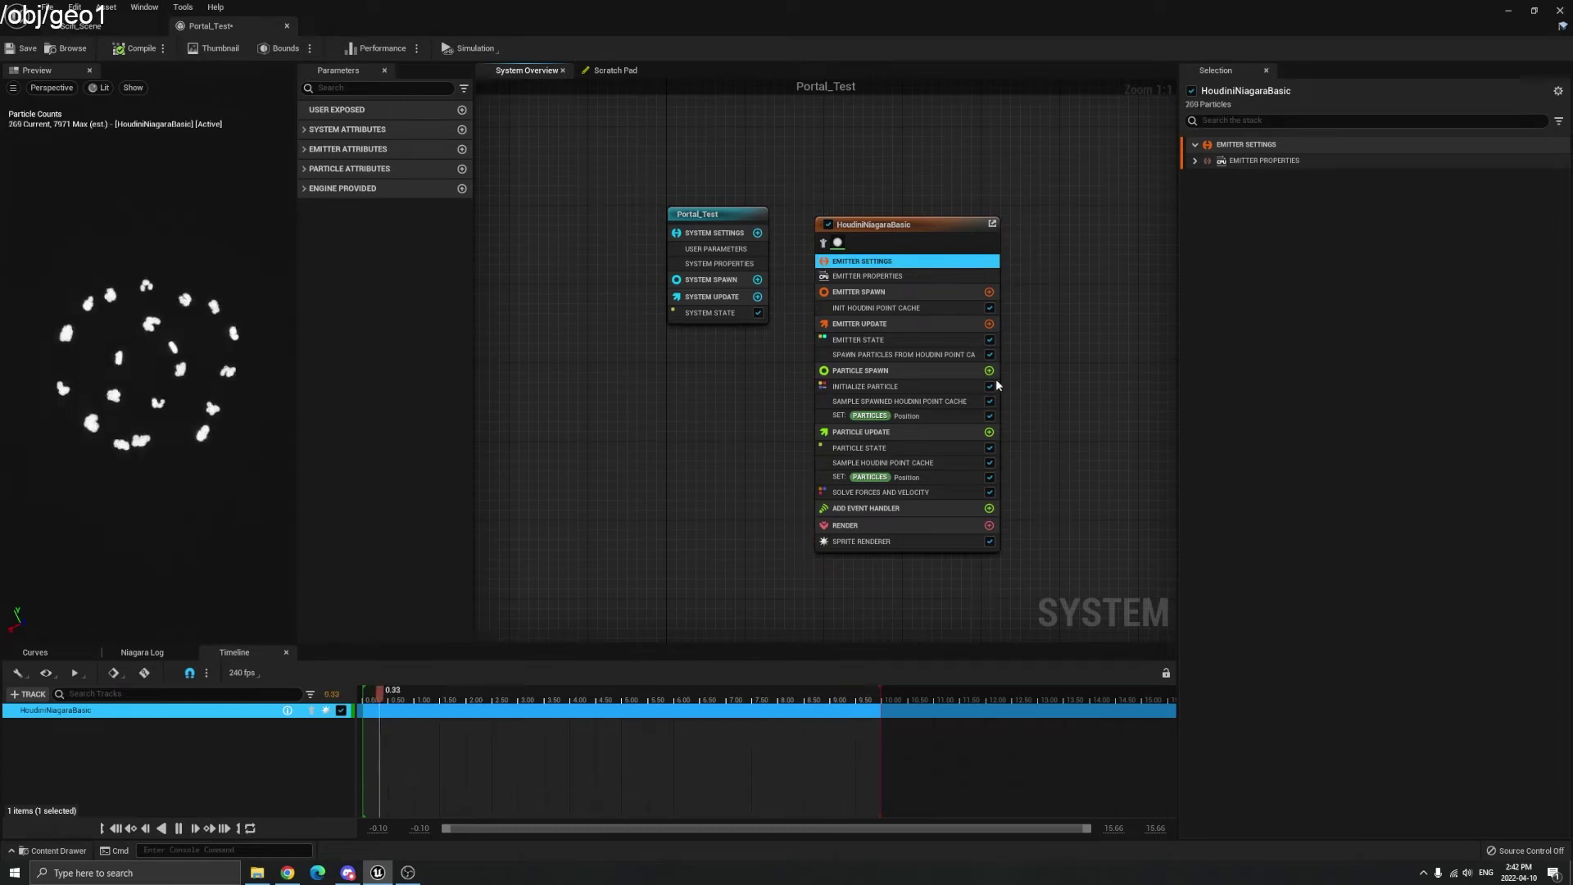
{"action": "left_click", "coordinate": [885, 295]}
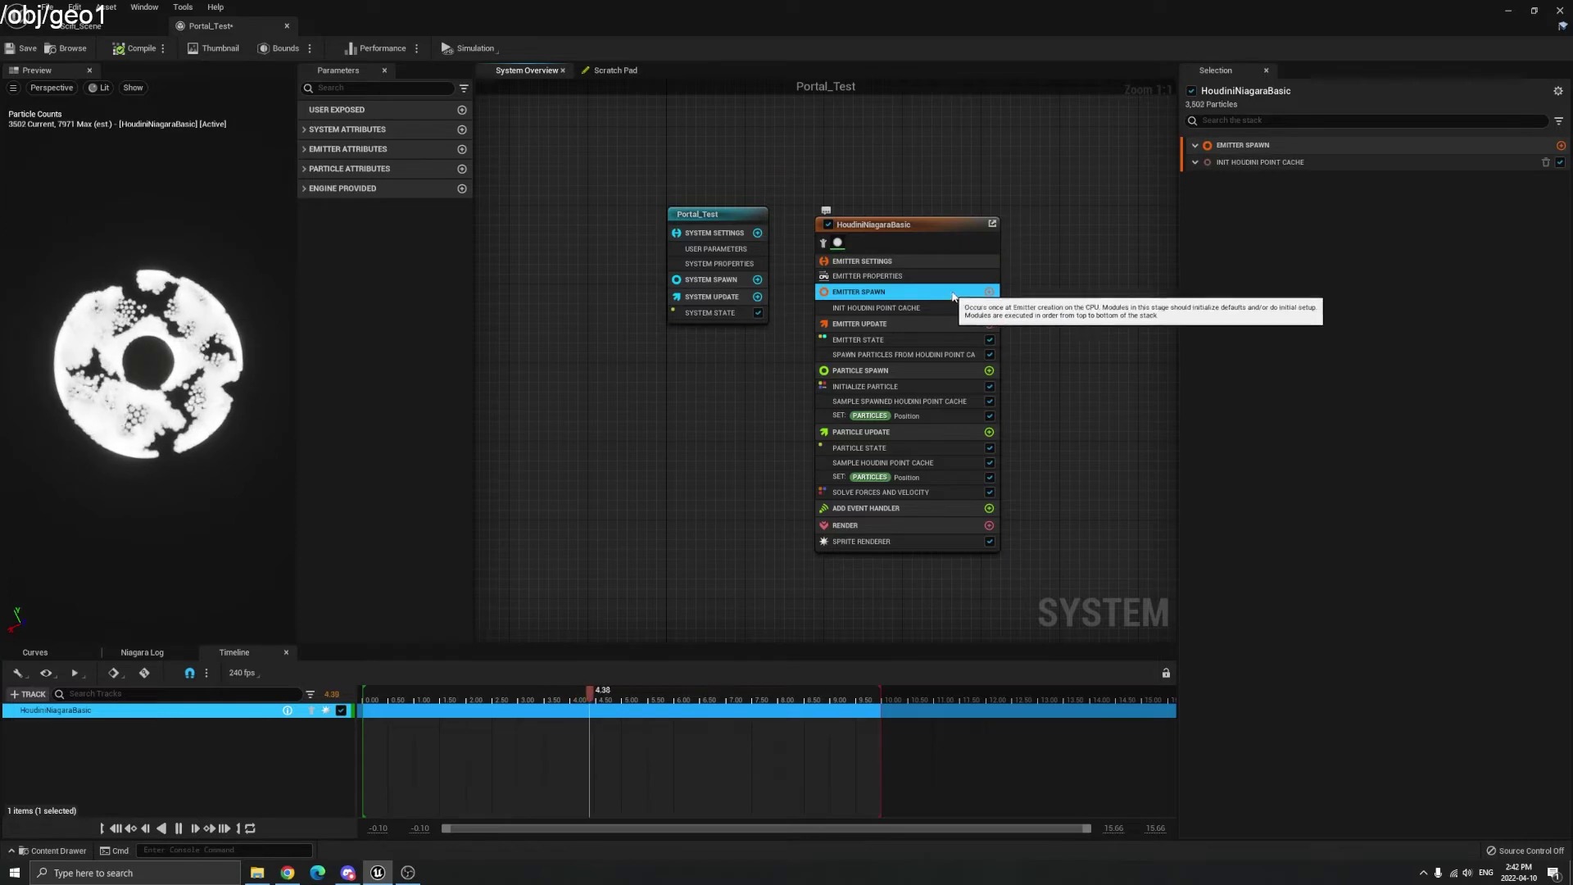
{"action": "left_click", "coordinate": [869, 324]}
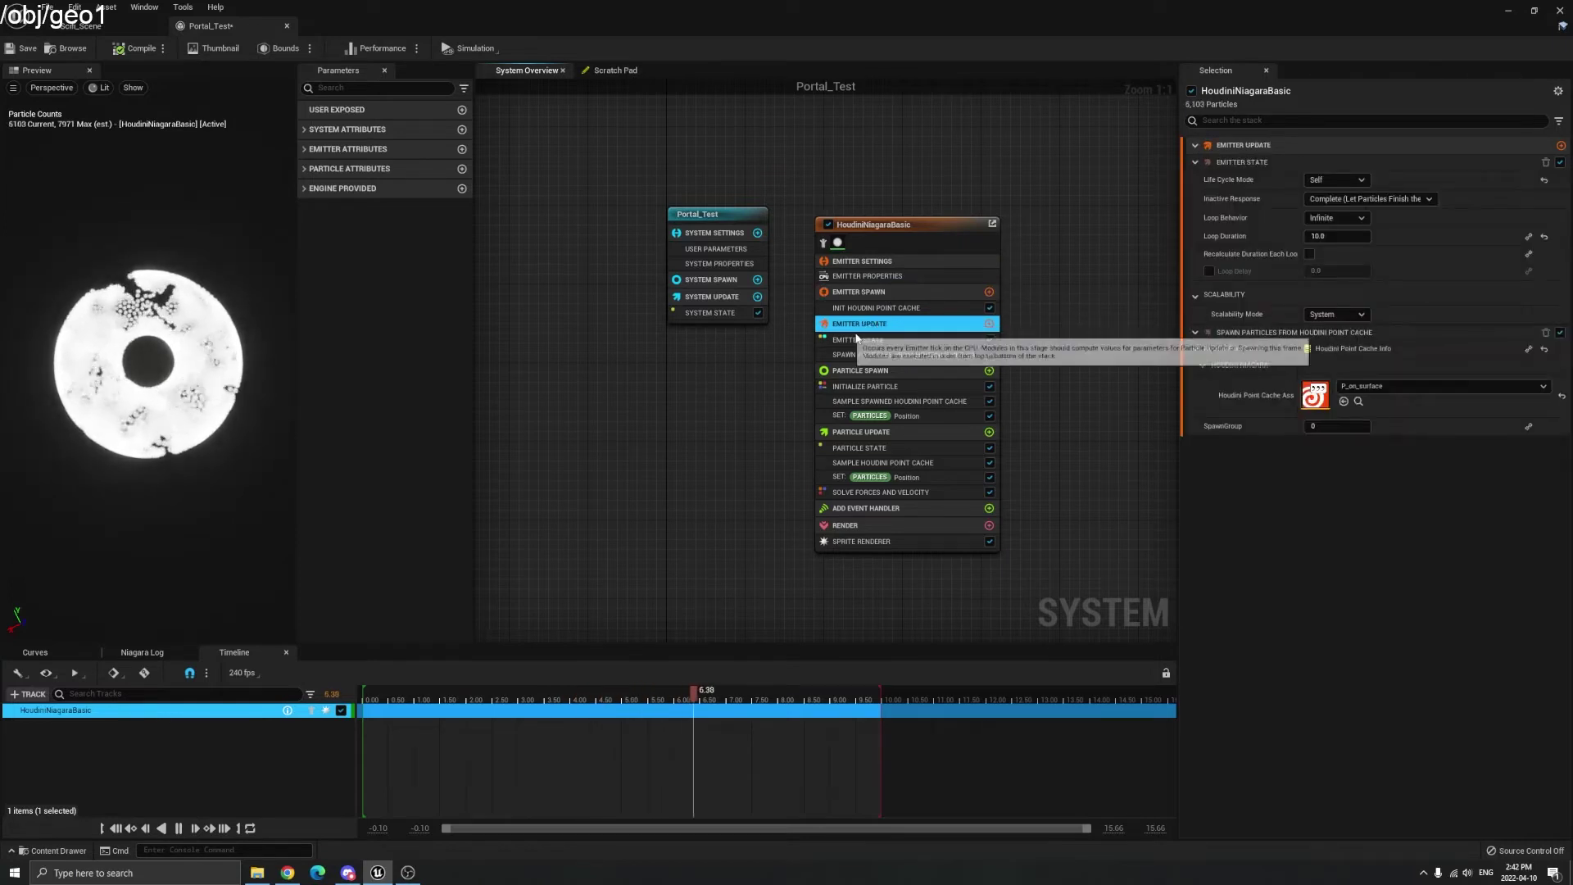
{"action": "left_click", "coordinate": [1424, 387]}
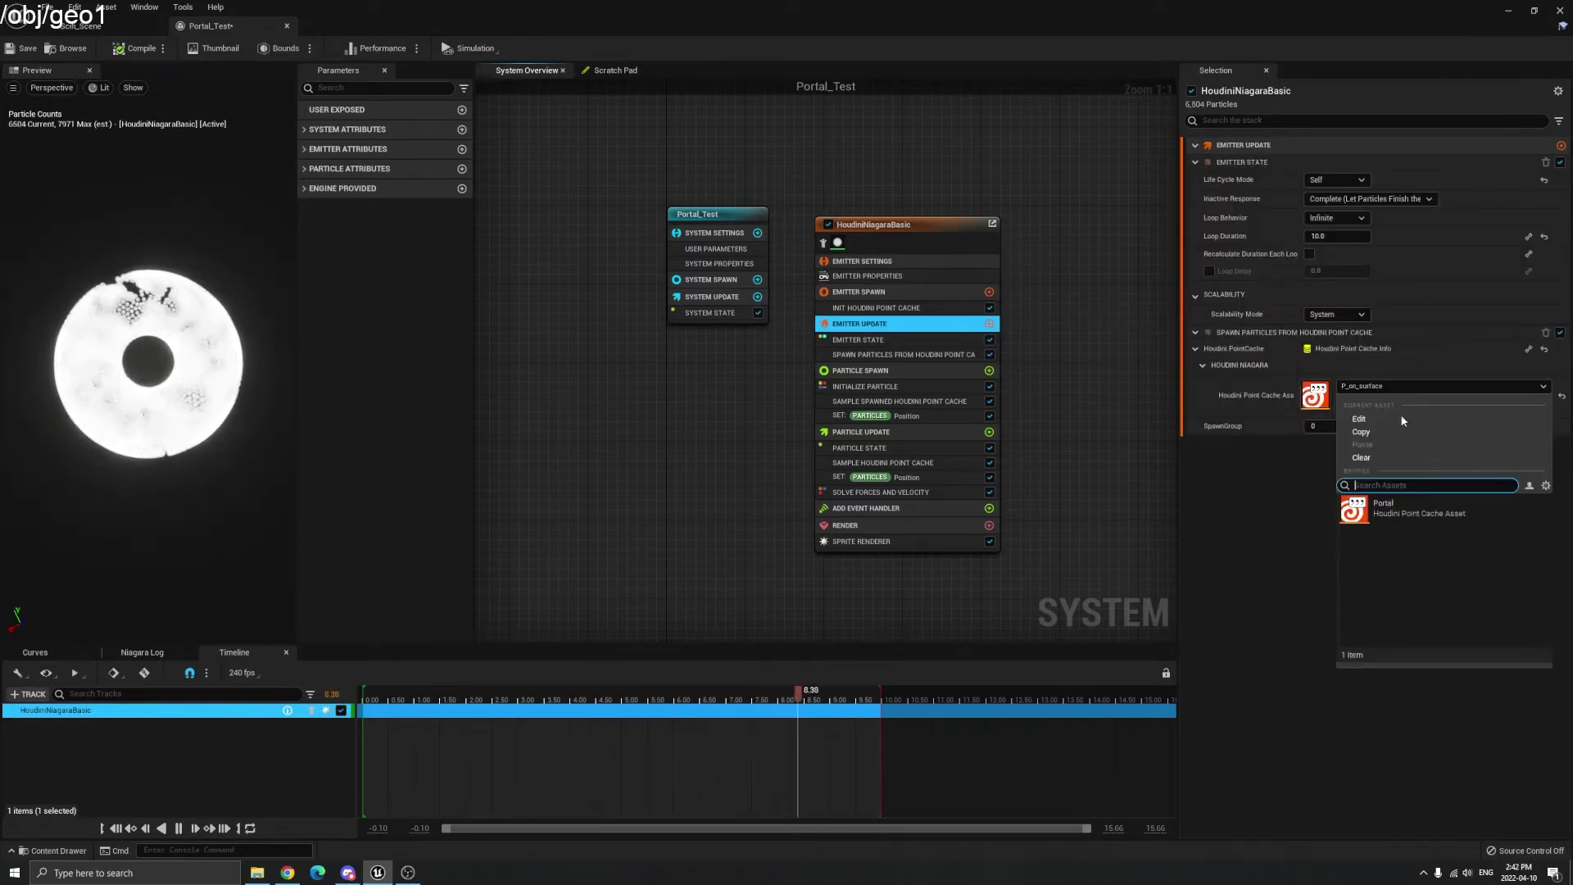
{"action": "left_click", "coordinate": [1403, 513]}
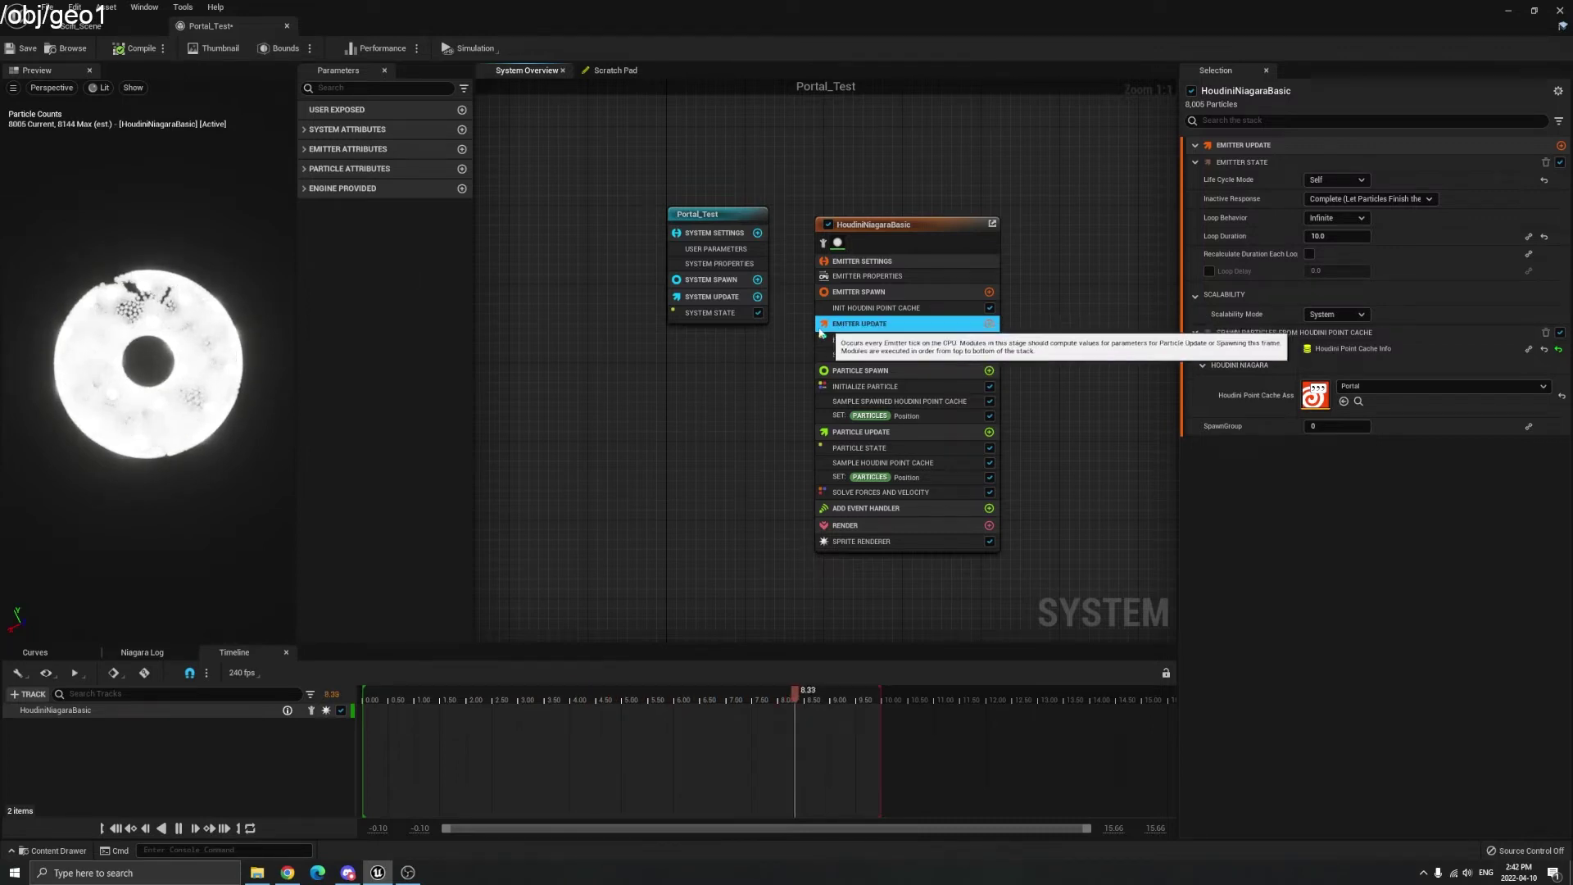
- In the Particle Spawn stage, set the Sample Spawned Houdini Point Cache module's asset to Portal
{"action": "left_click", "coordinate": [857, 370]}
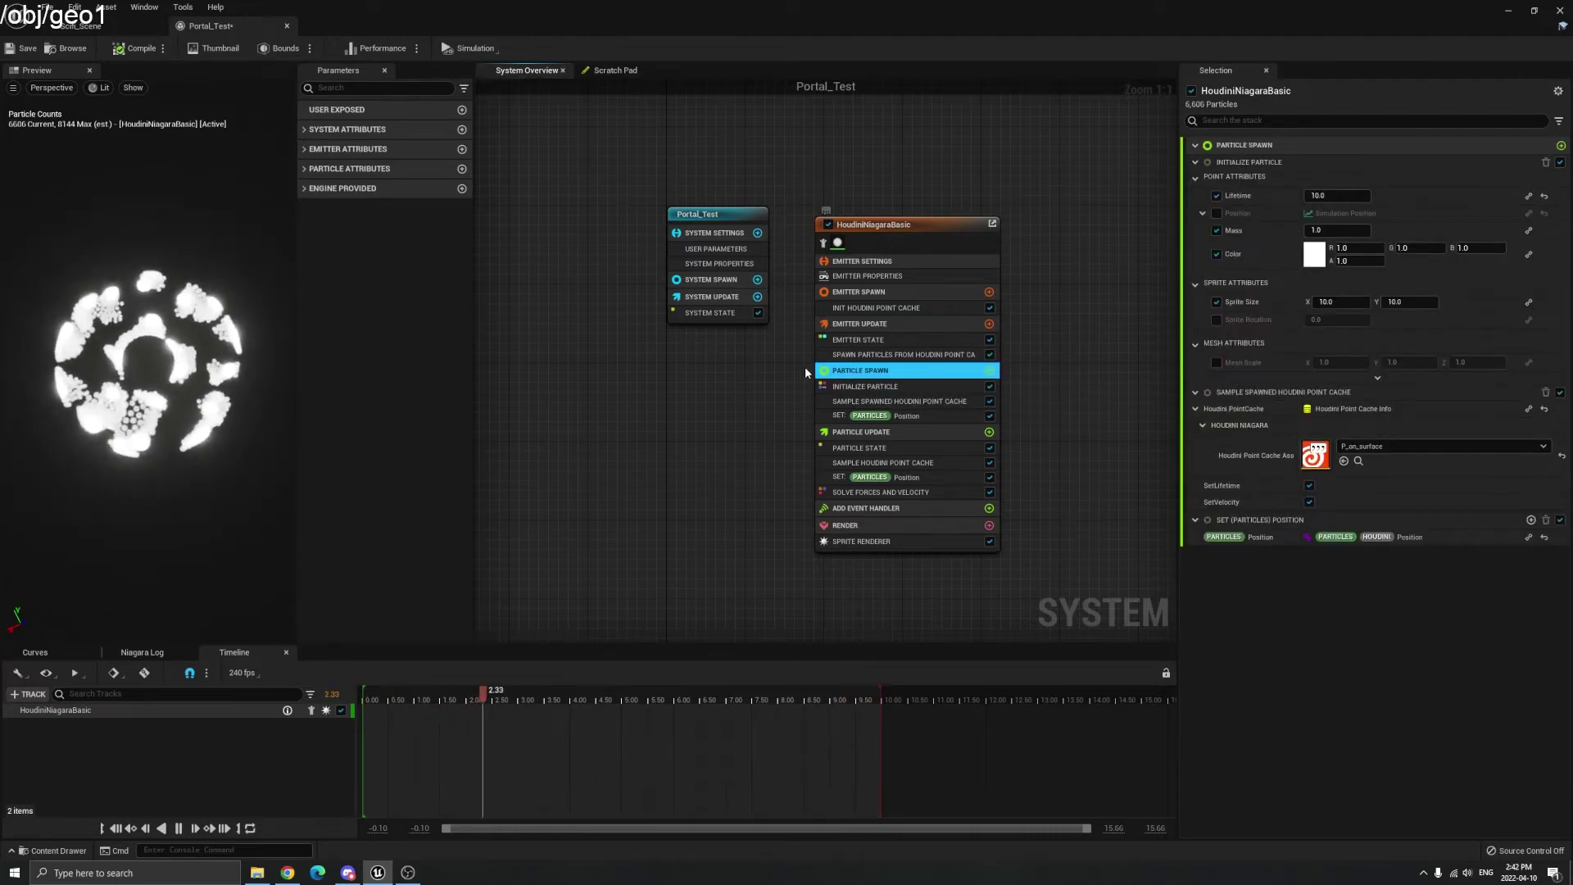
{"action": "left_click", "coordinate": [1455, 446]}
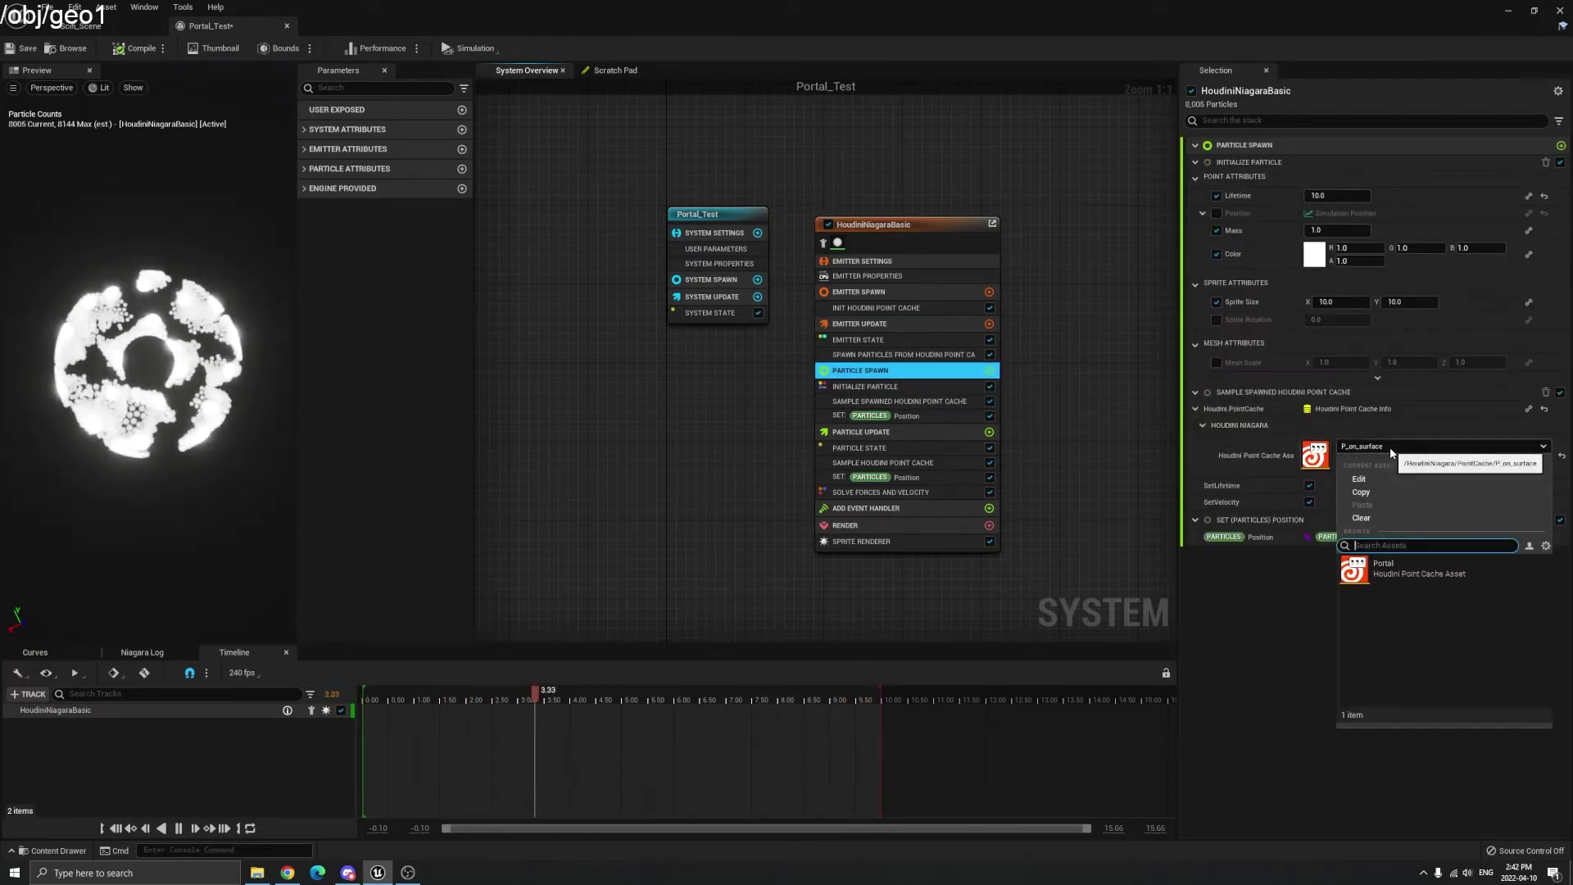
{"action": "left_click", "coordinate": [1394, 568]}
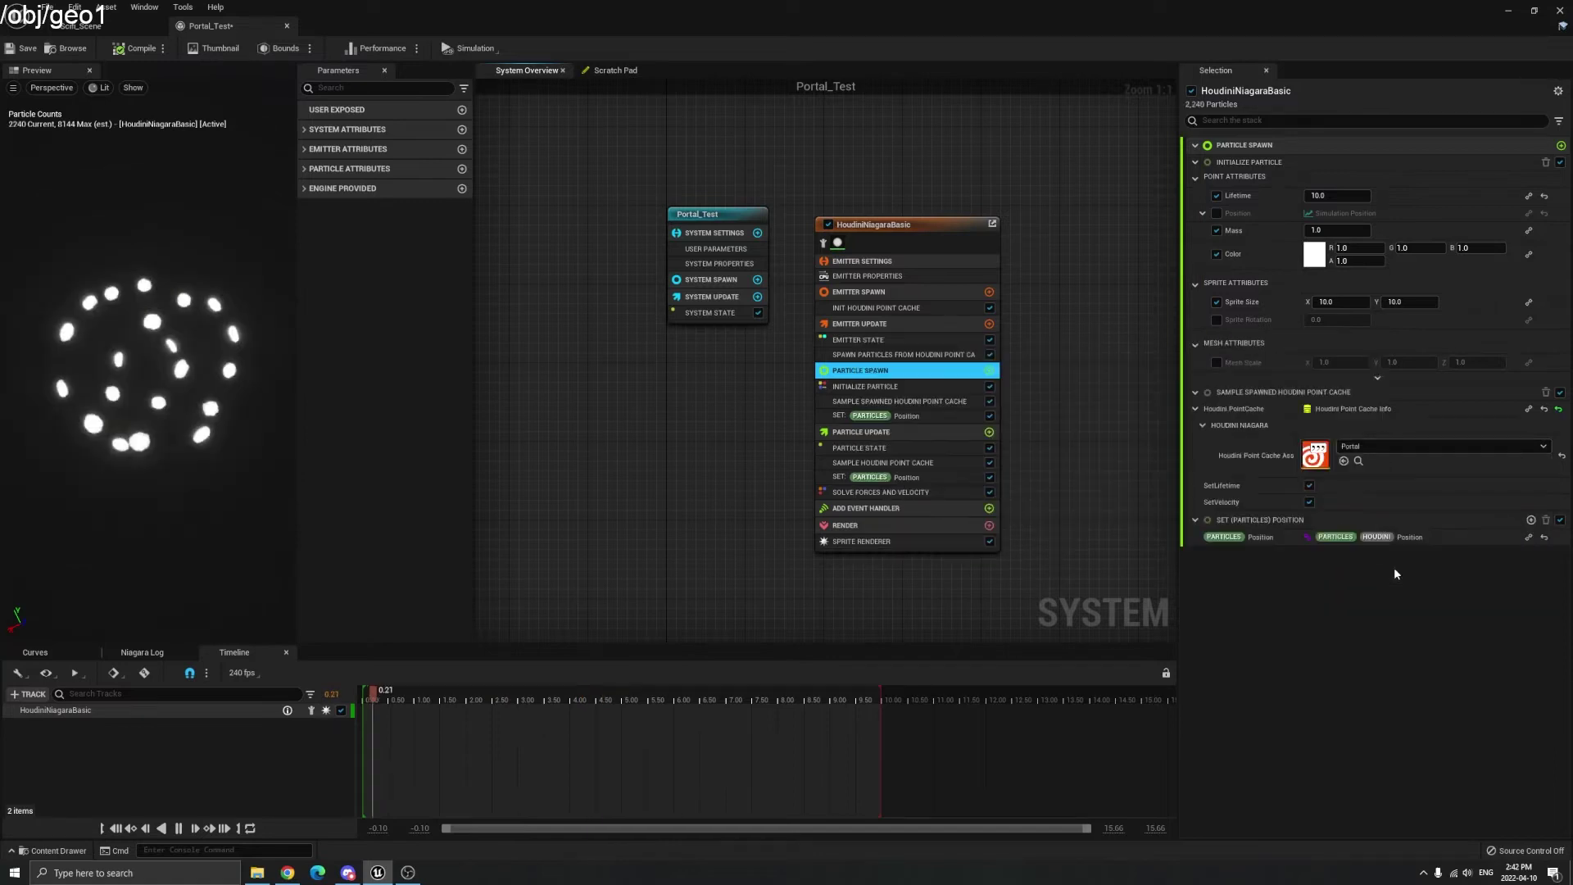
- In the Particle Update stage, set the Sample Houdini Point Cache module's asset to Portal
{"action": "left_click", "coordinate": [873, 434]}
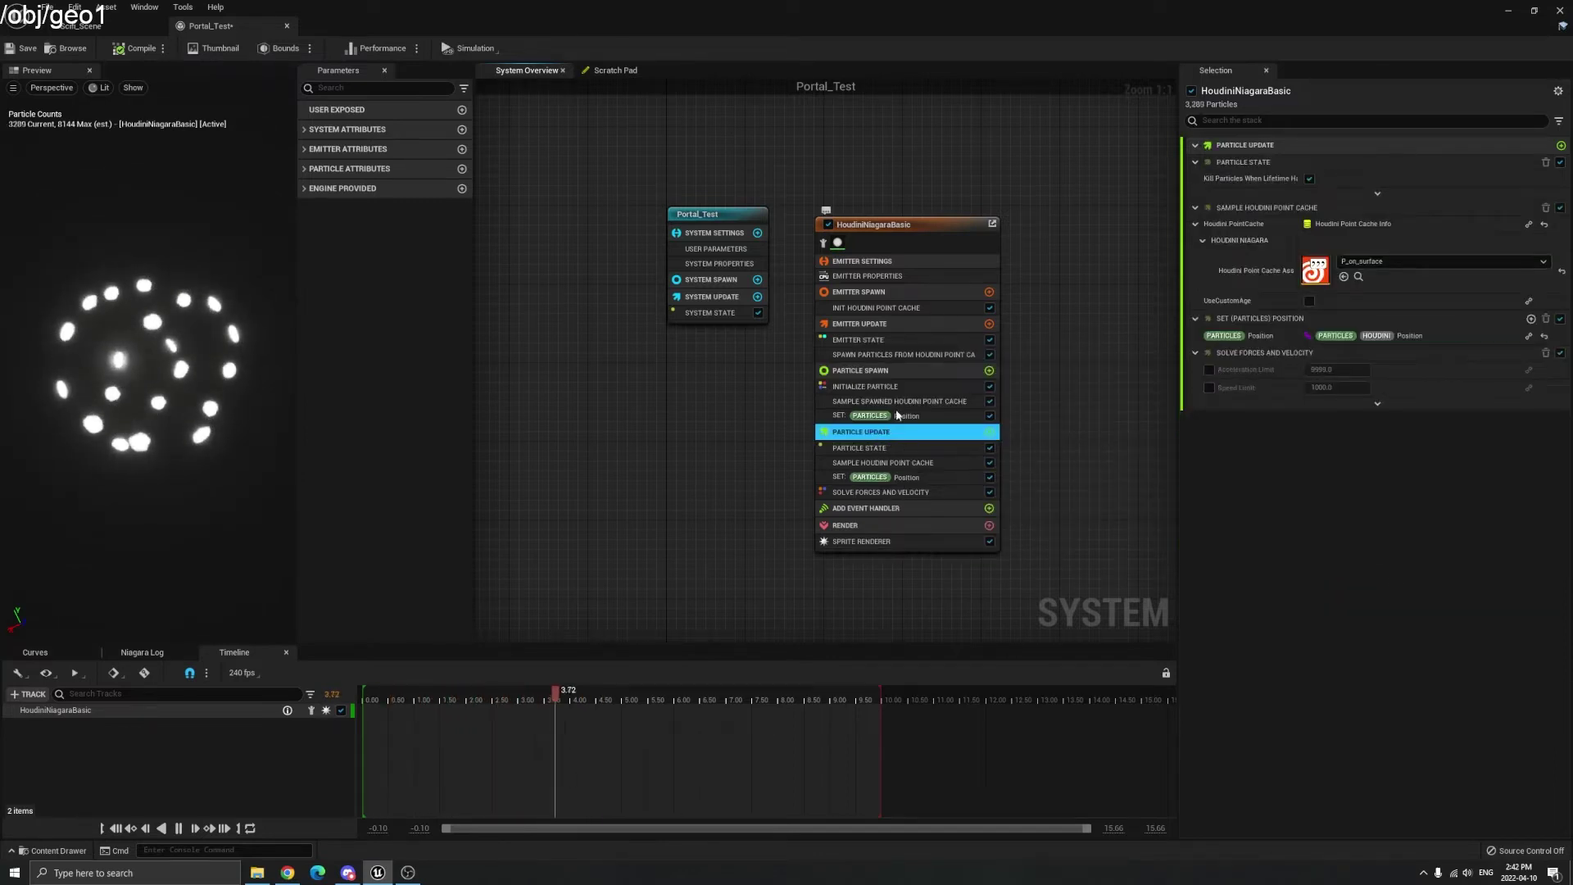
{"action": "left_click", "coordinate": [1379, 260]}
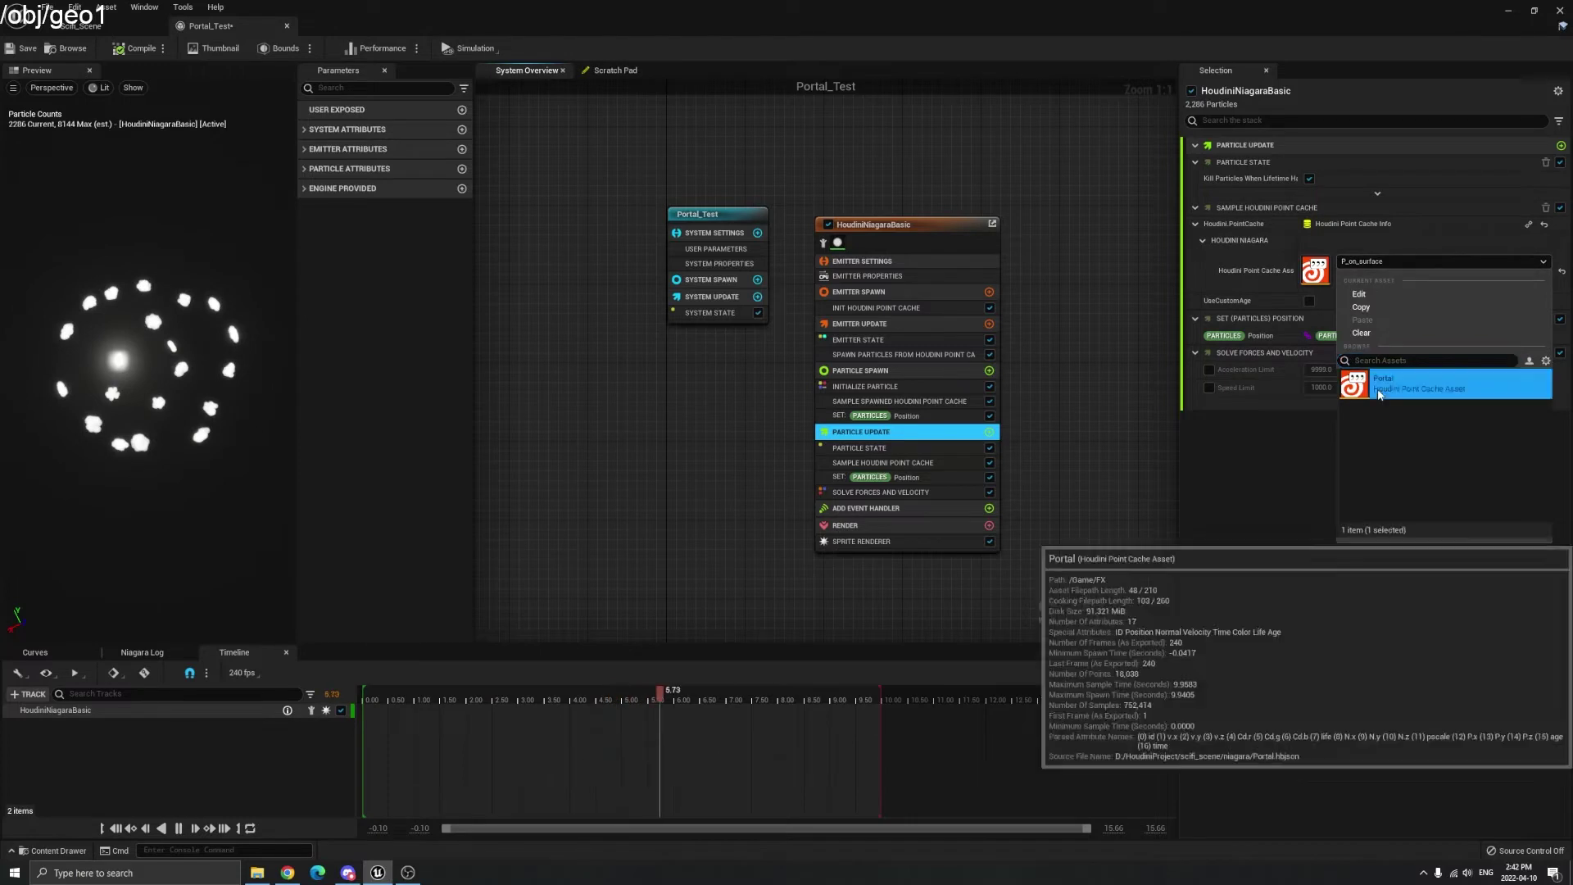
{"action": "left_click", "coordinate": [1409, 362]}
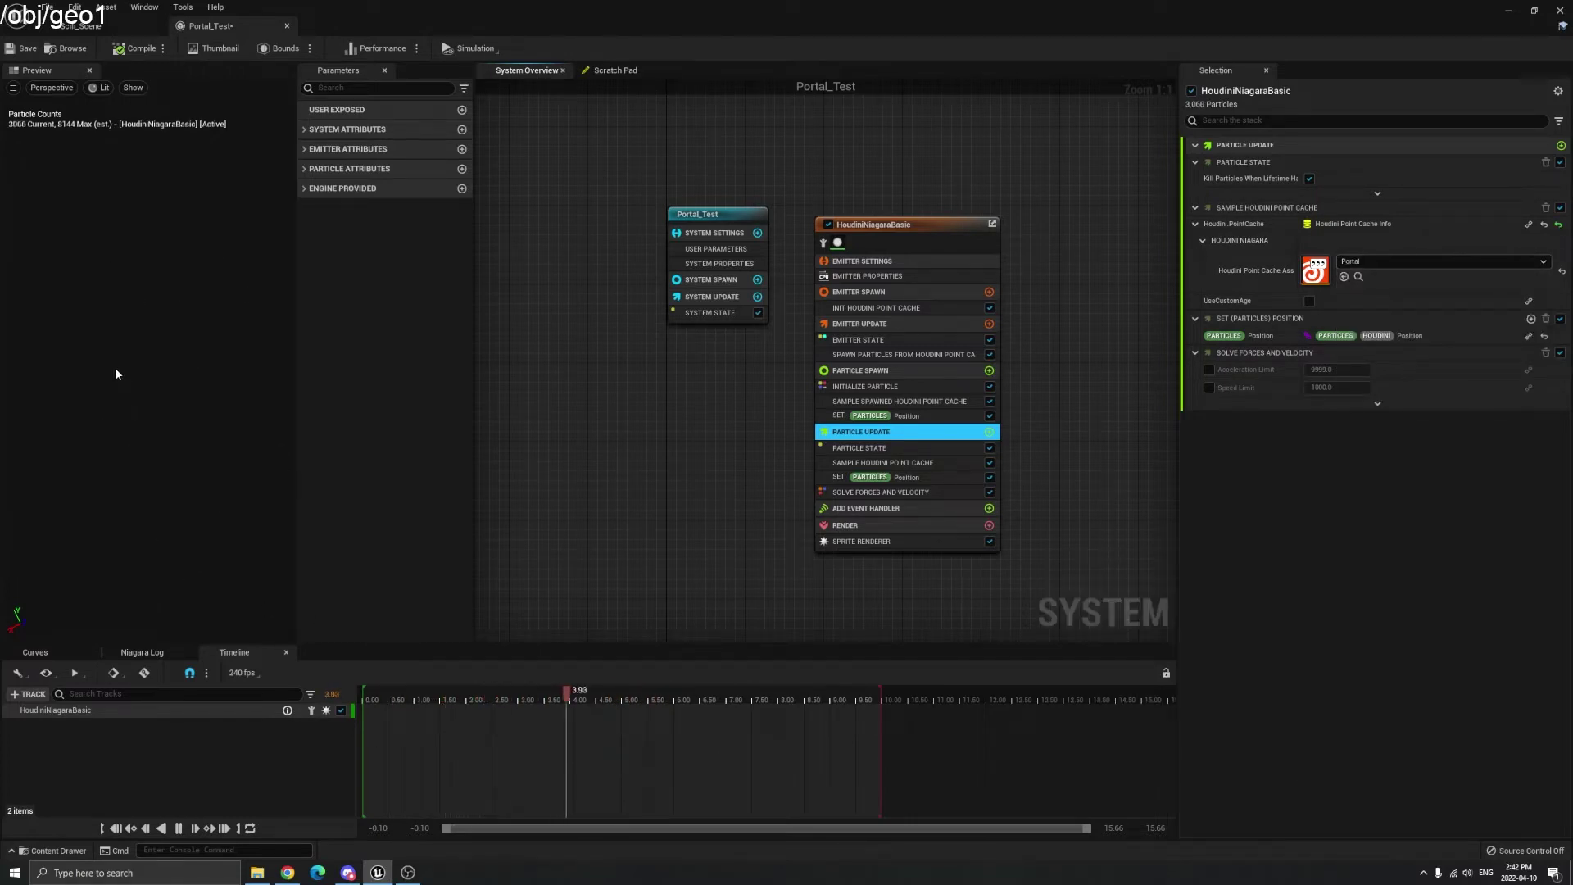
{"action": "left_click", "coordinate": [871, 220]}
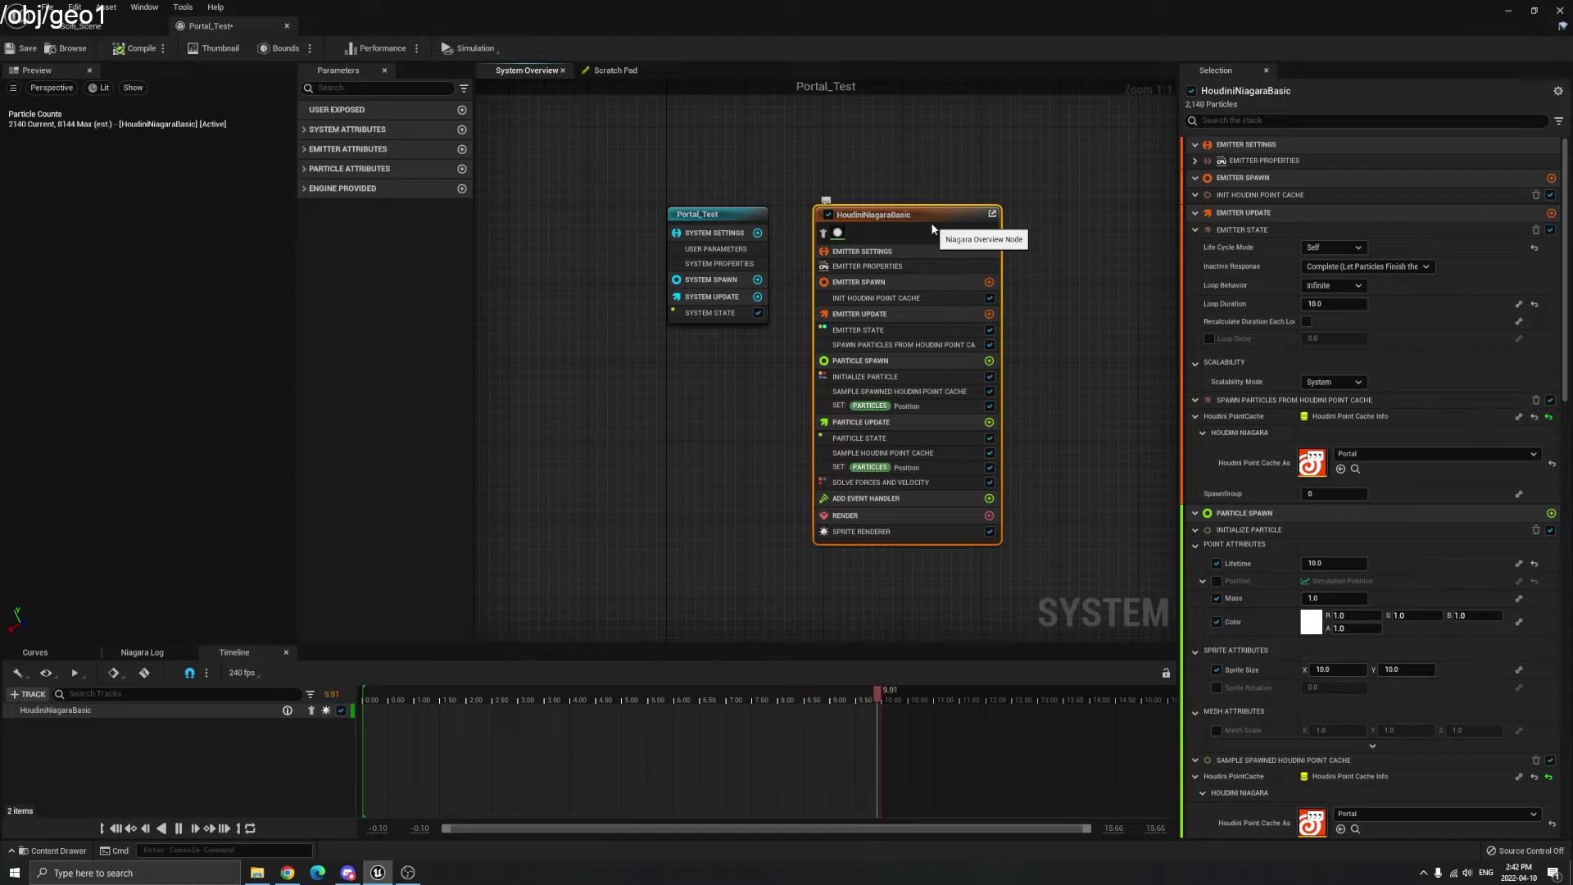
{"action": "left_click", "coordinate": [1069, 380]}
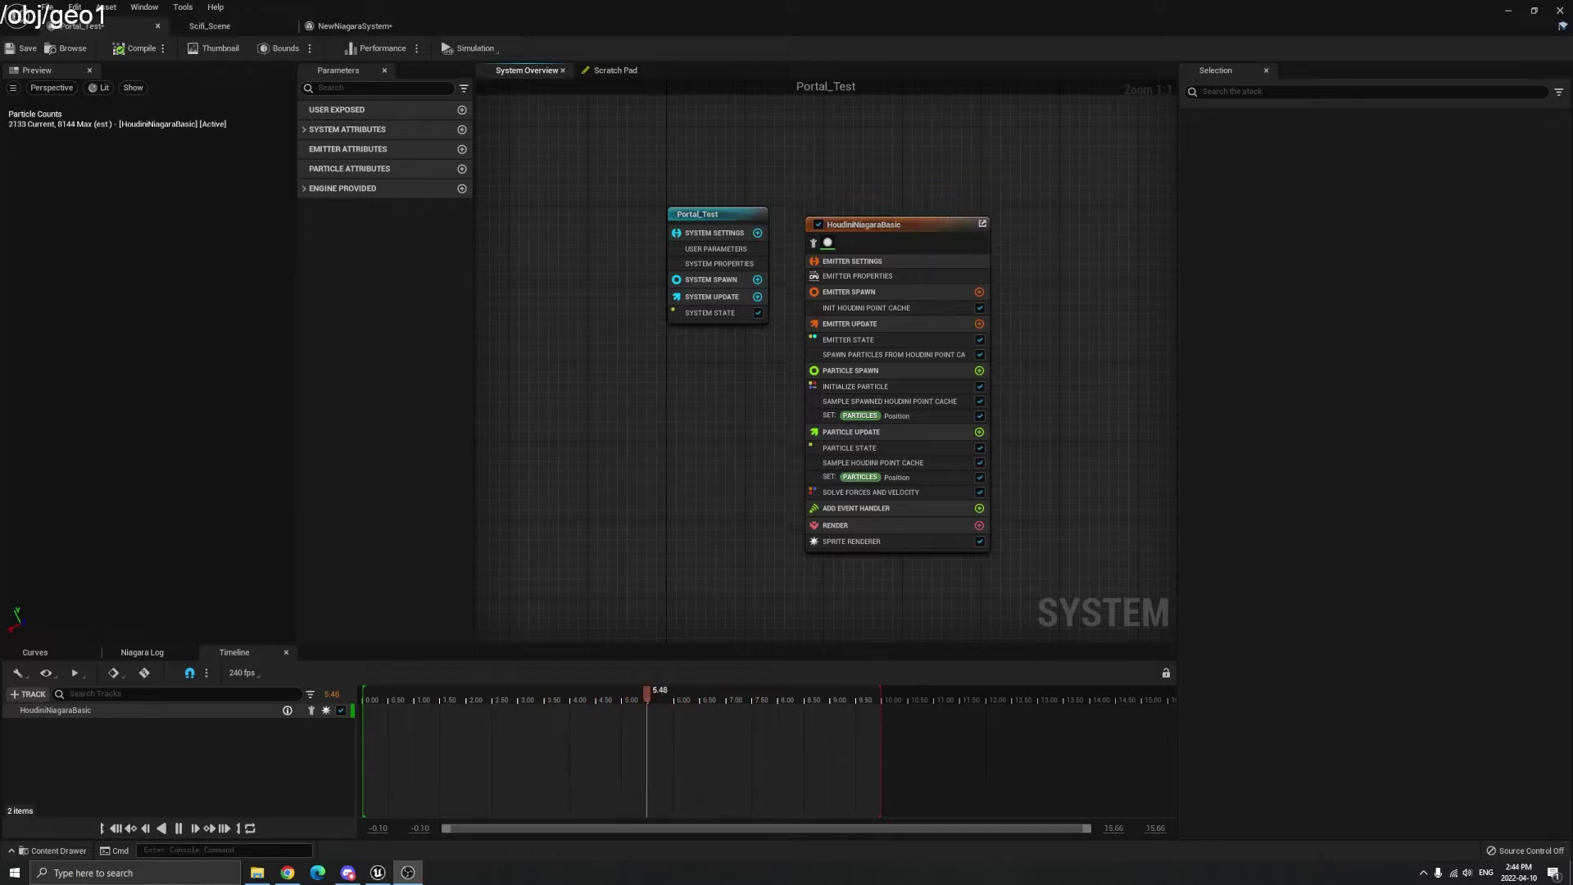
- Add a Scale Sprite Size module to the HoudiniNiagaraBasic emitter's Particle Update stage
{"action": "left_click", "coordinate": [918, 223]}
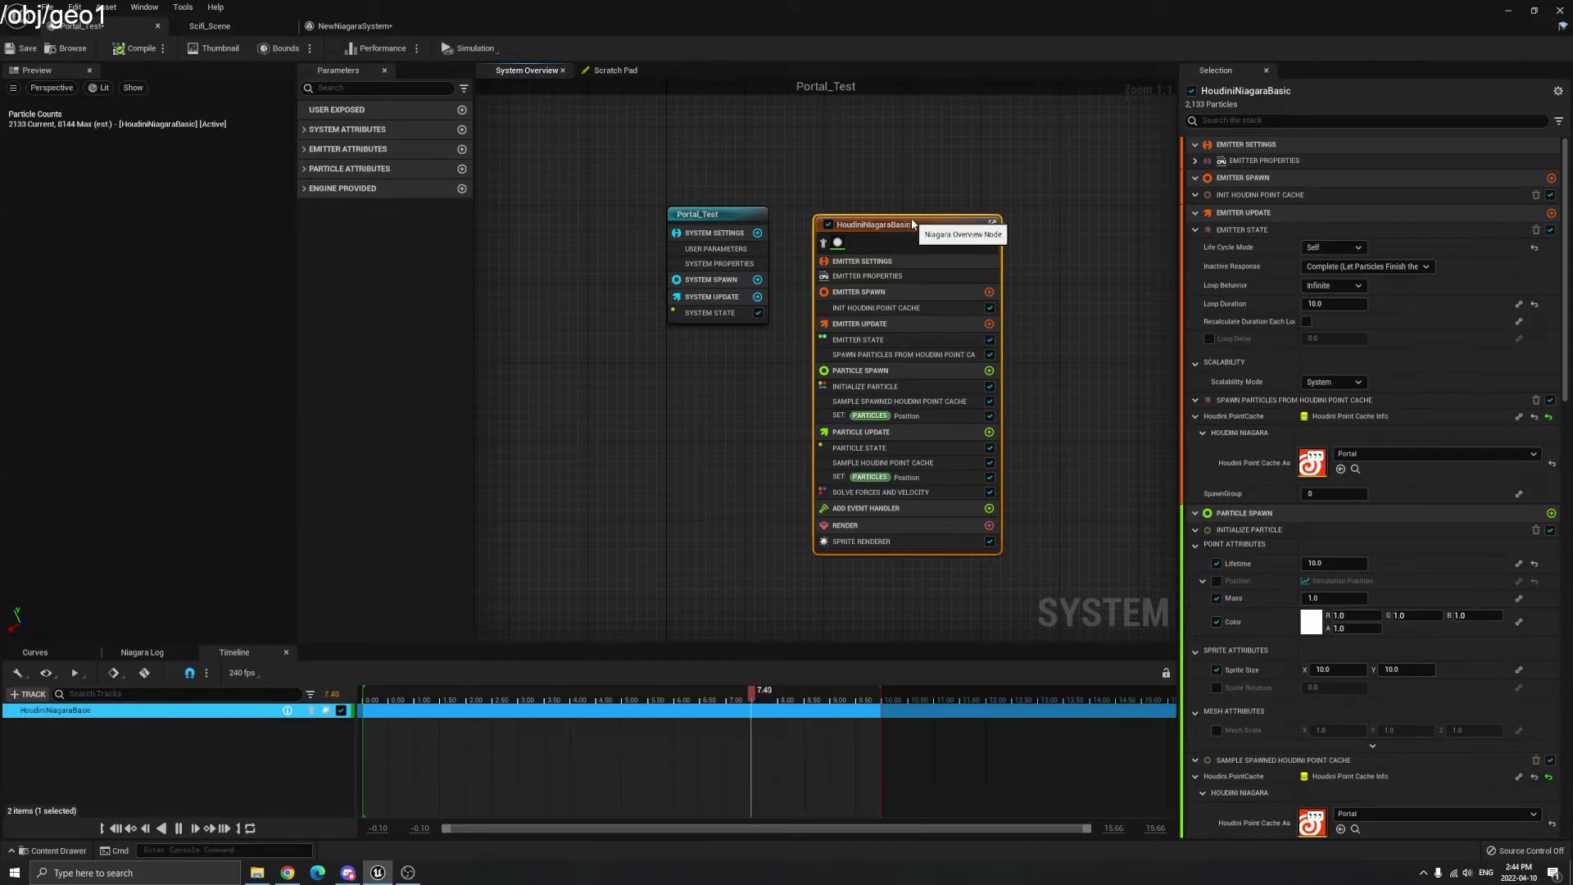
{"action": "left_click_drag", "start_coordinate": [905, 228], "coordinate": [886, 216]}
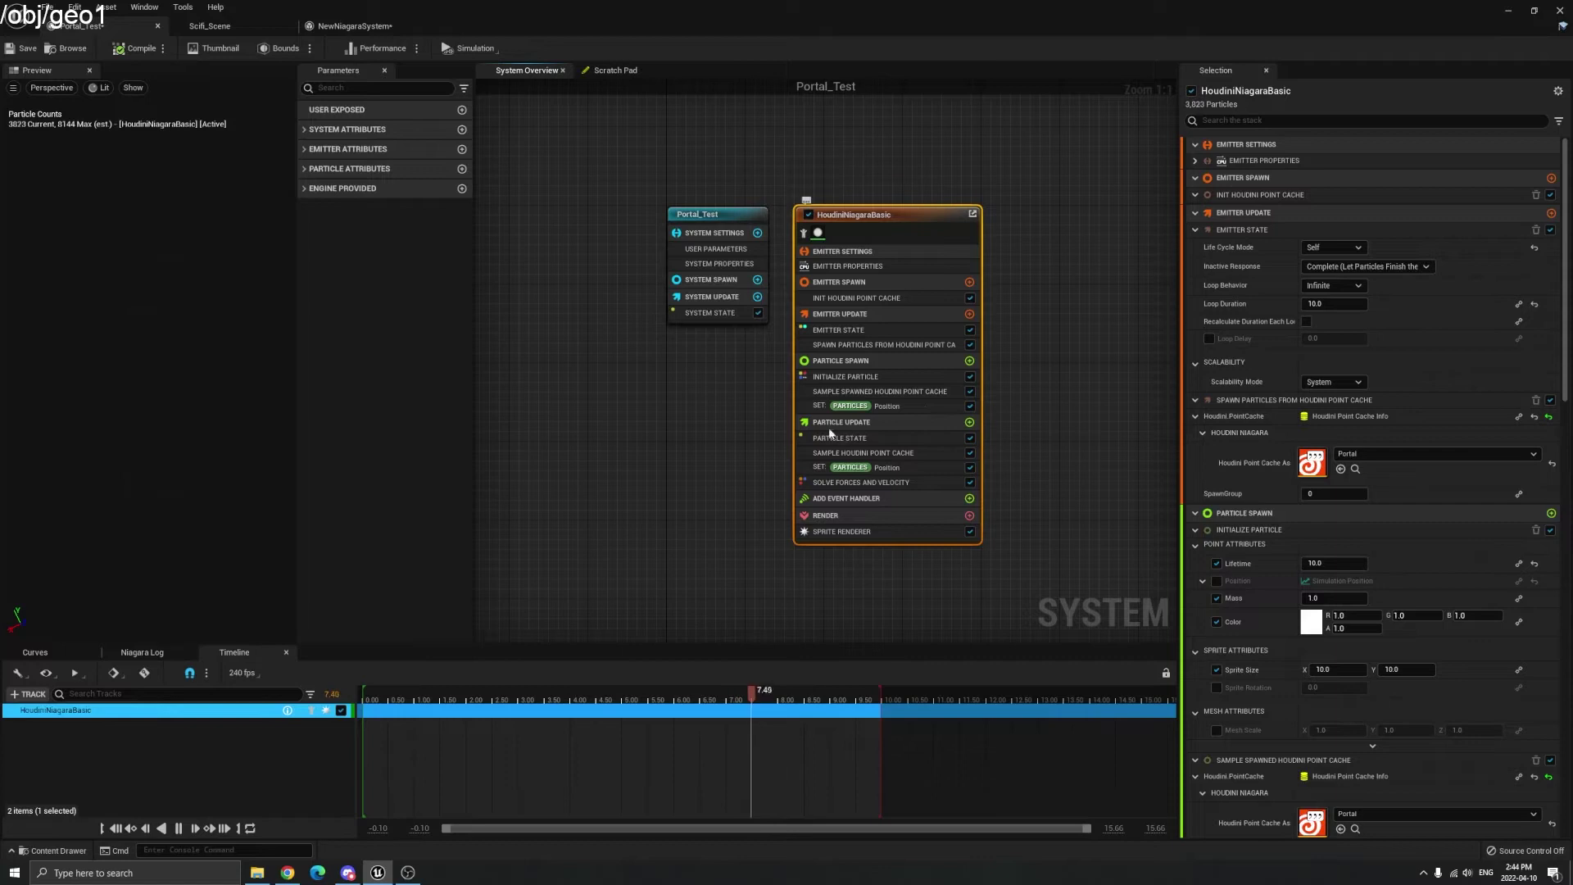
{"action": "left_click", "coordinate": [971, 422]}
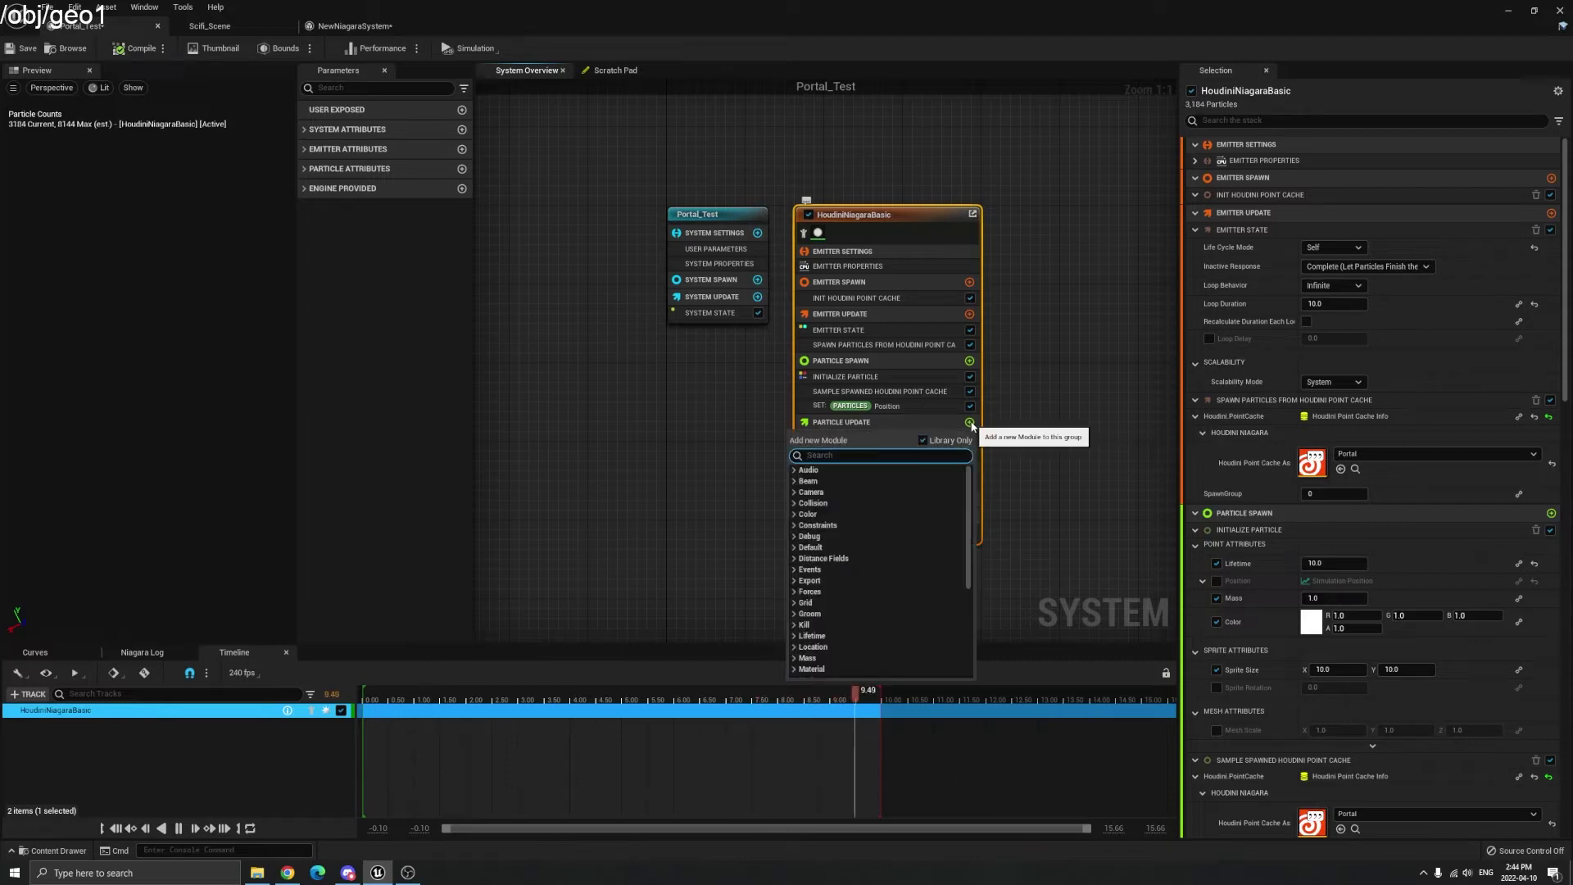
{"action": "type", "text": "scale"}
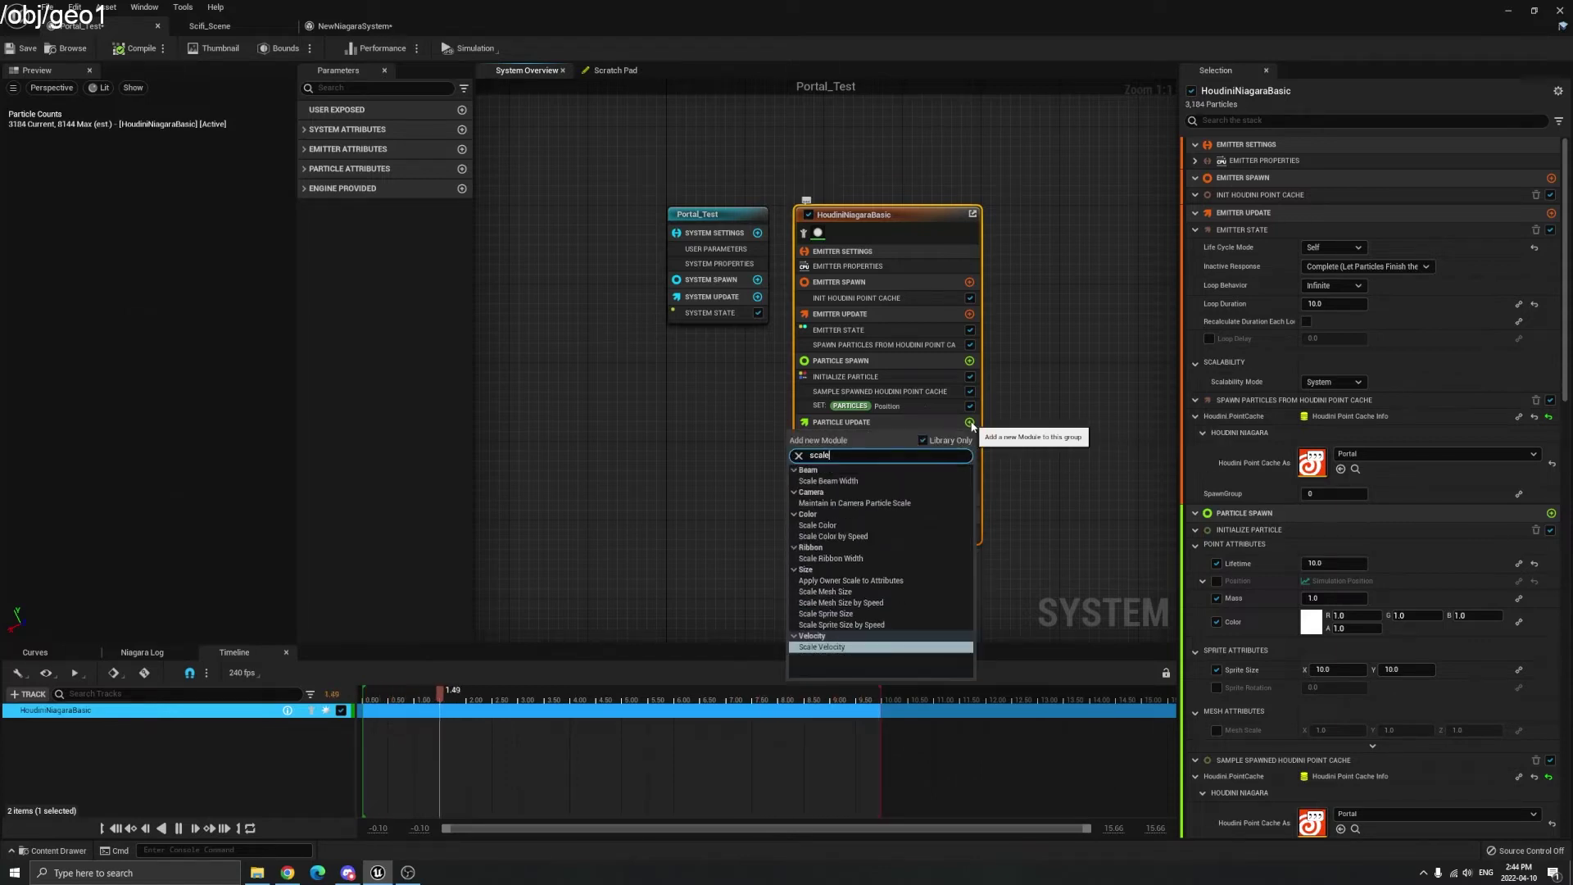
{"action": "type", "text": " spri"}
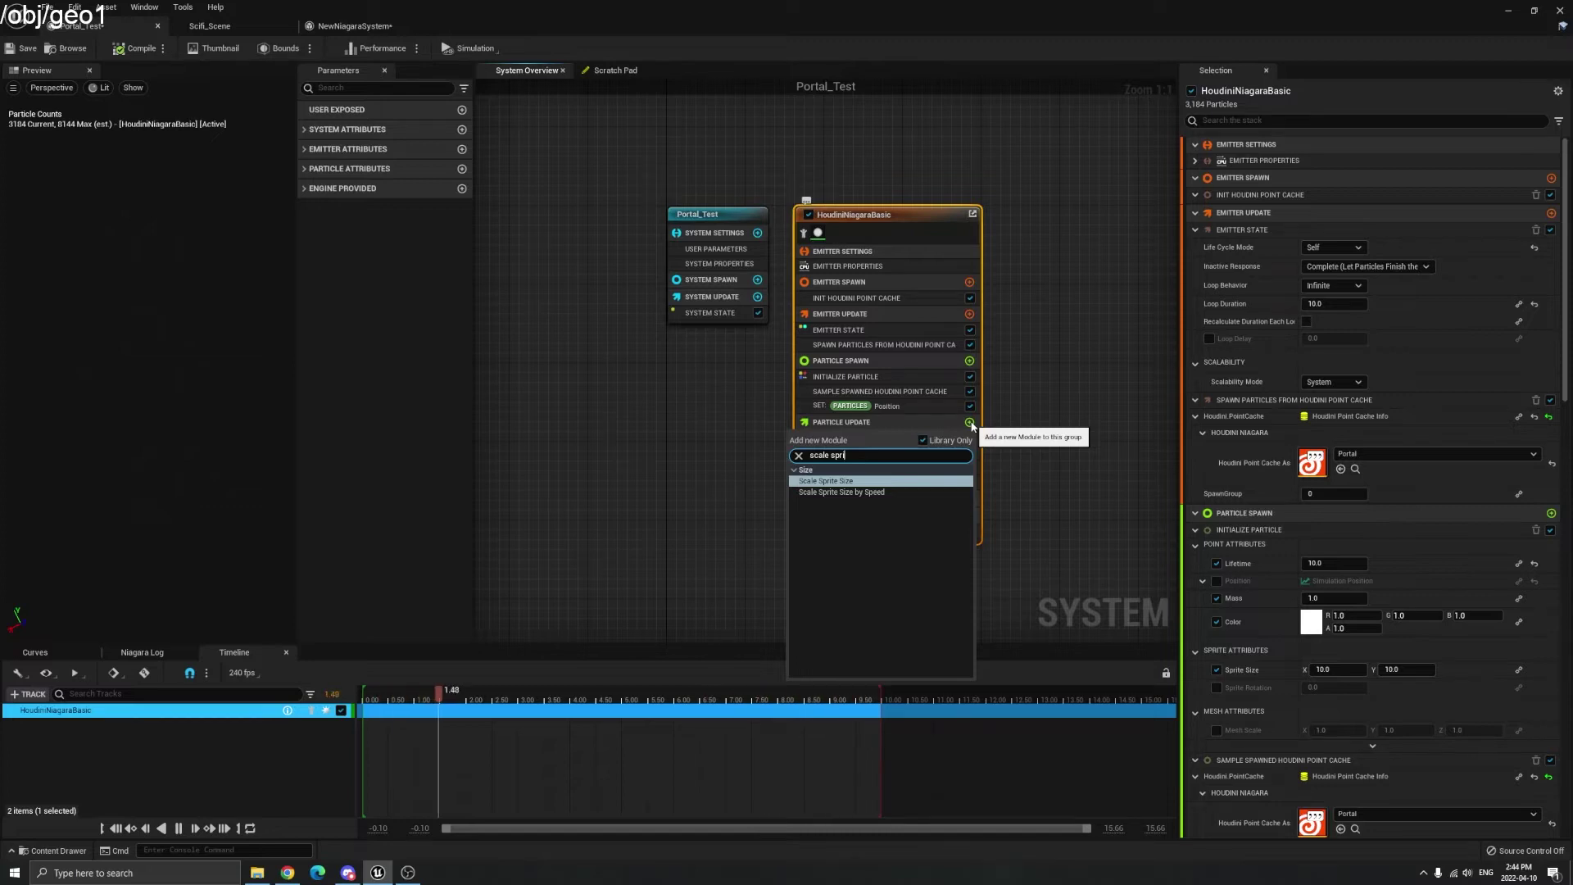
{"action": "left_click", "coordinate": [847, 482]}
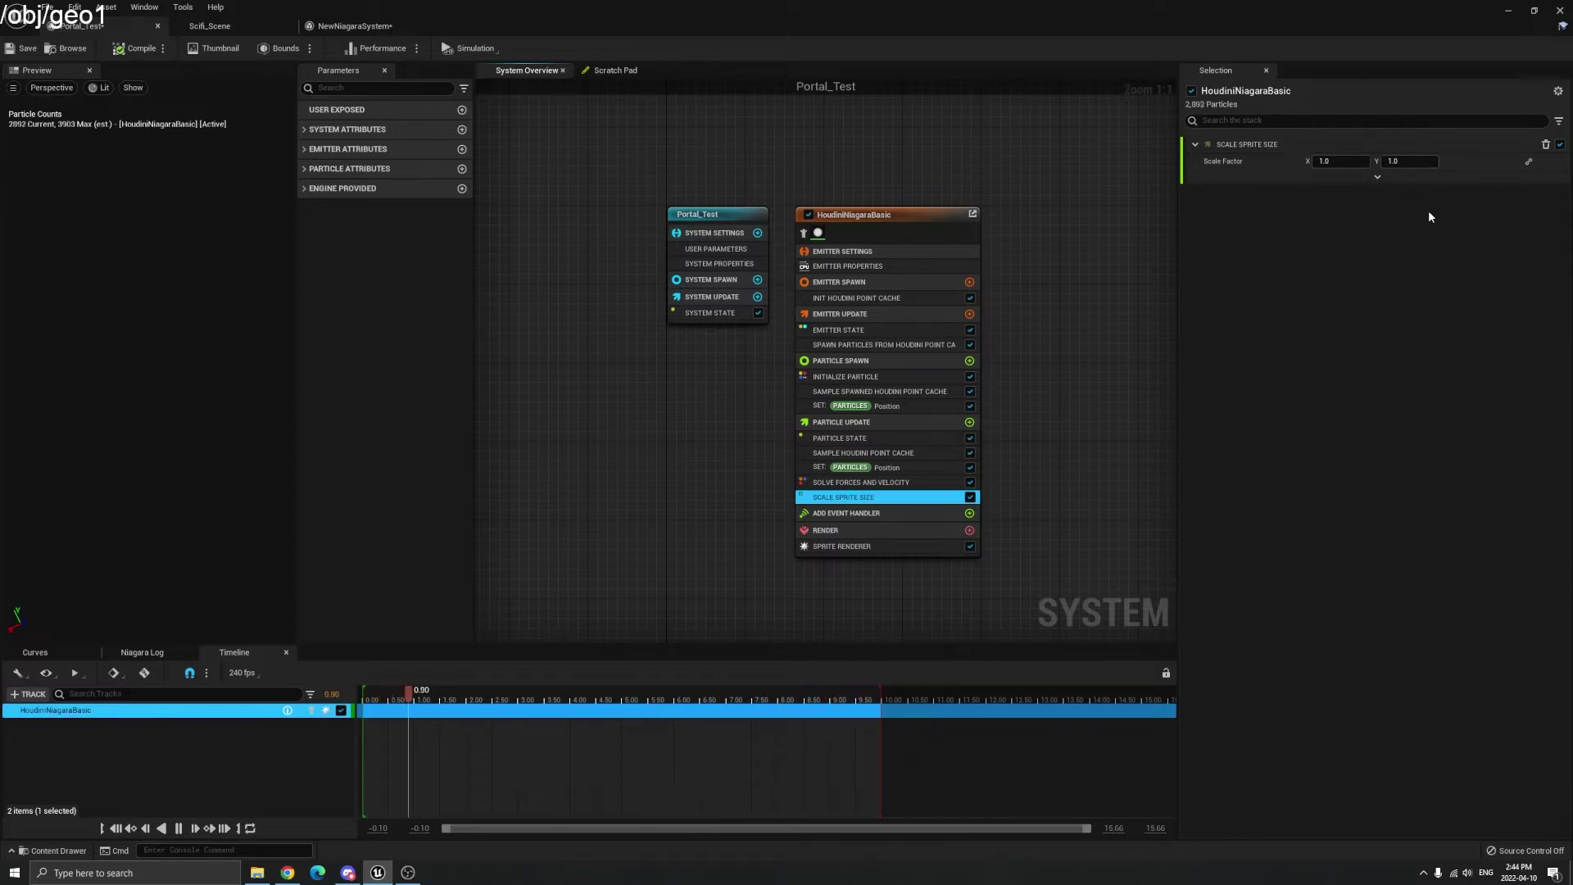
- Set the Scale Sprite Size module's Scale Factor to the Vector 2D From Float dynamic input
{"action": "left_click", "coordinate": [1526, 163]}
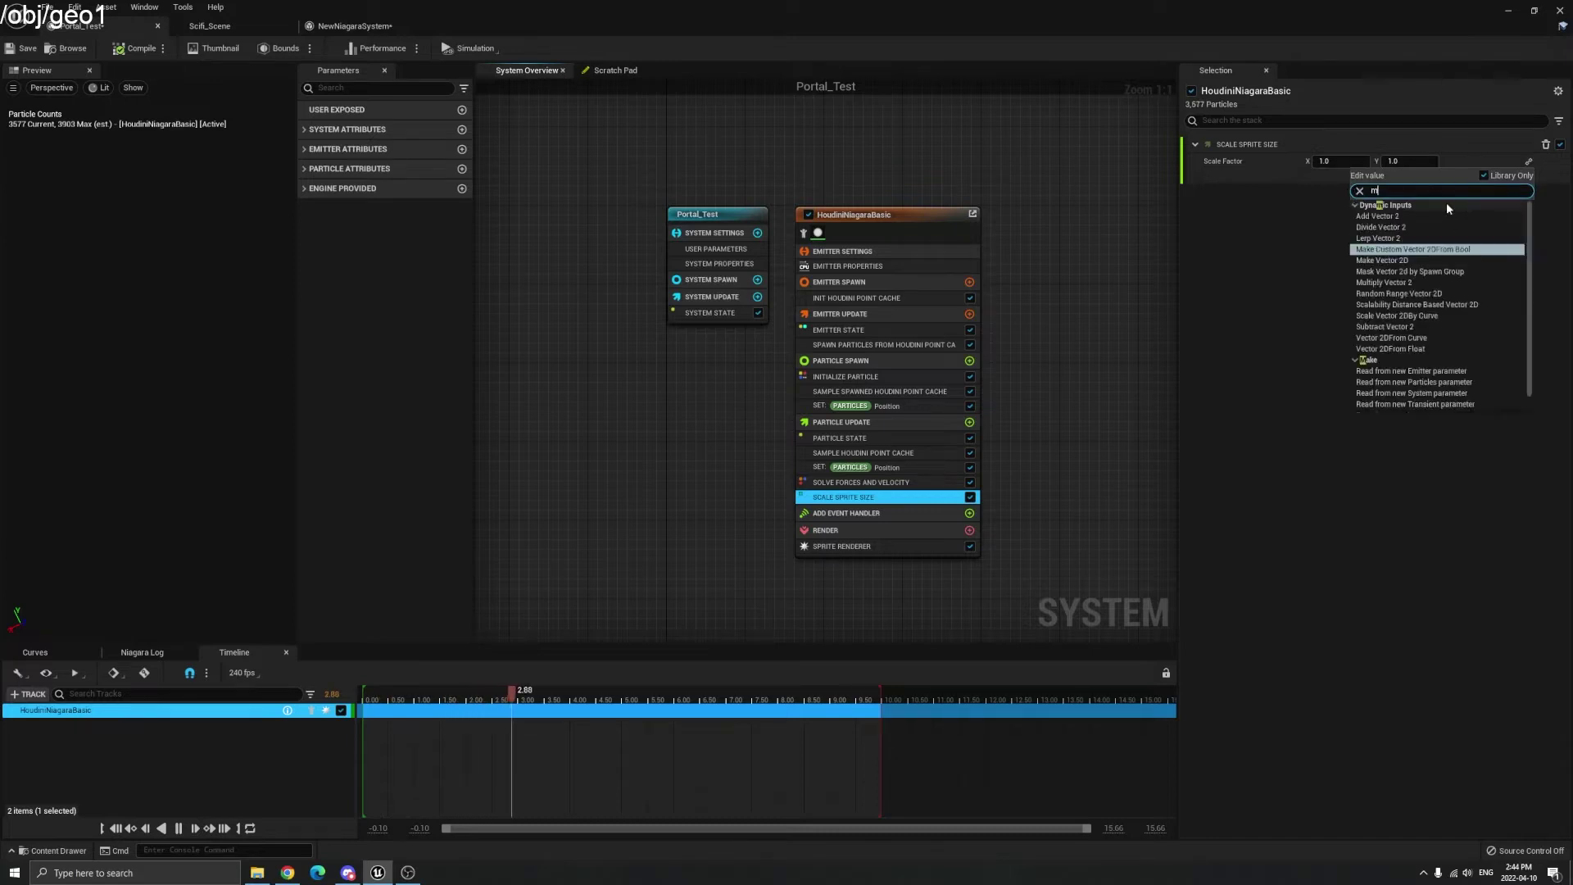
{"action": "type", "text": "make"}
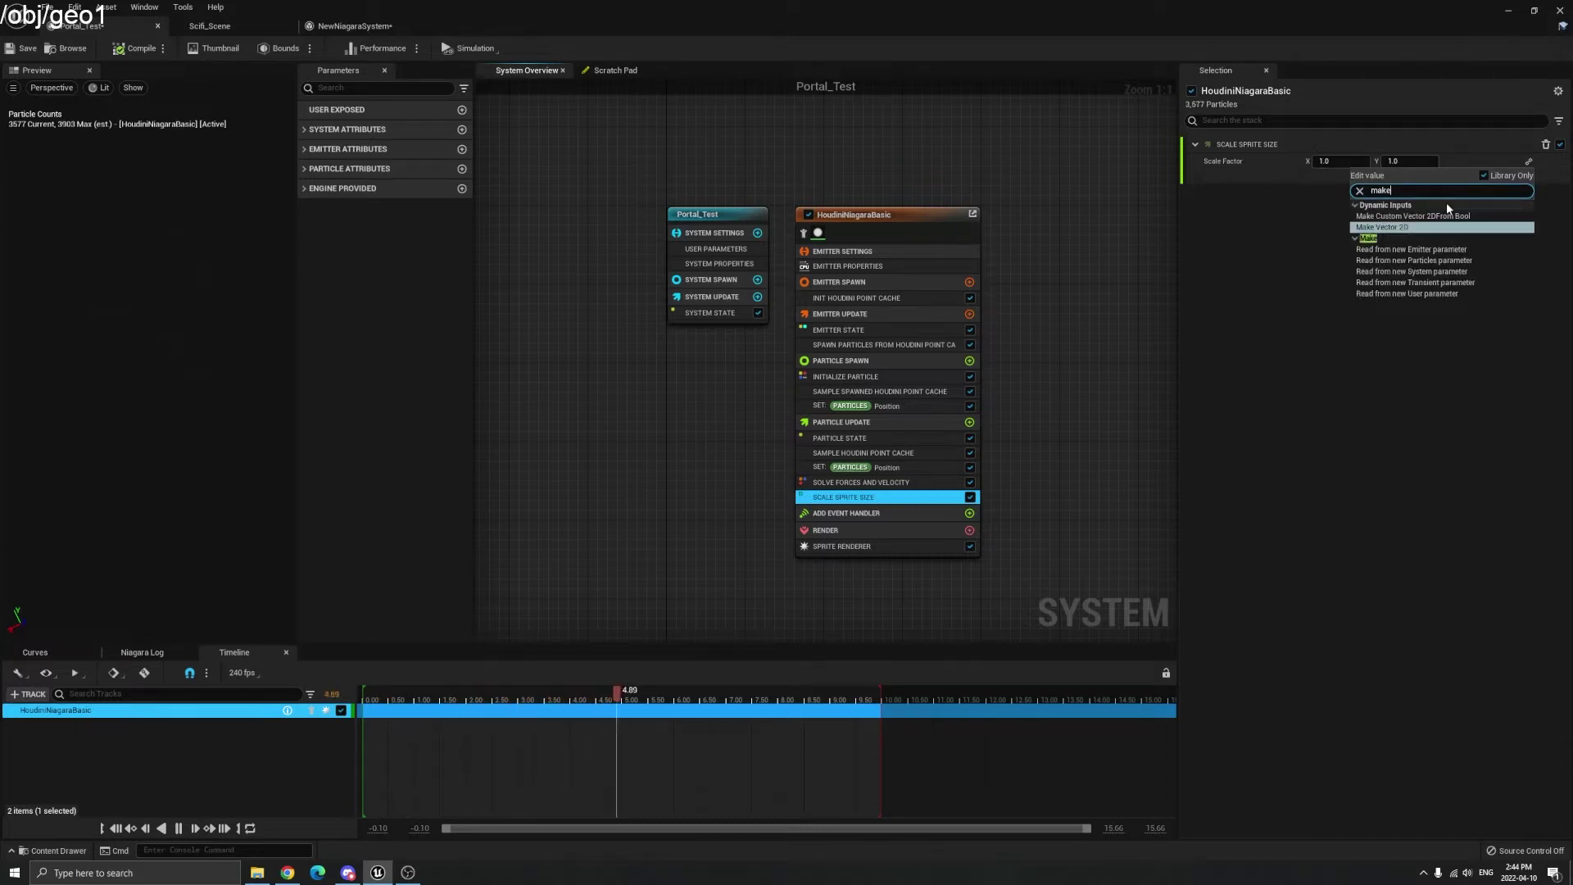
{"action": "key", "text": "Up"}
{"action": "key", "text": "BackSpace"}
{"action": "key", "text": "BackSpace"}
{"action": "key", "text": "BackSpace"}
{"action": "key", "text": "BackSpace"}
{"action": "type", "text": "float"}
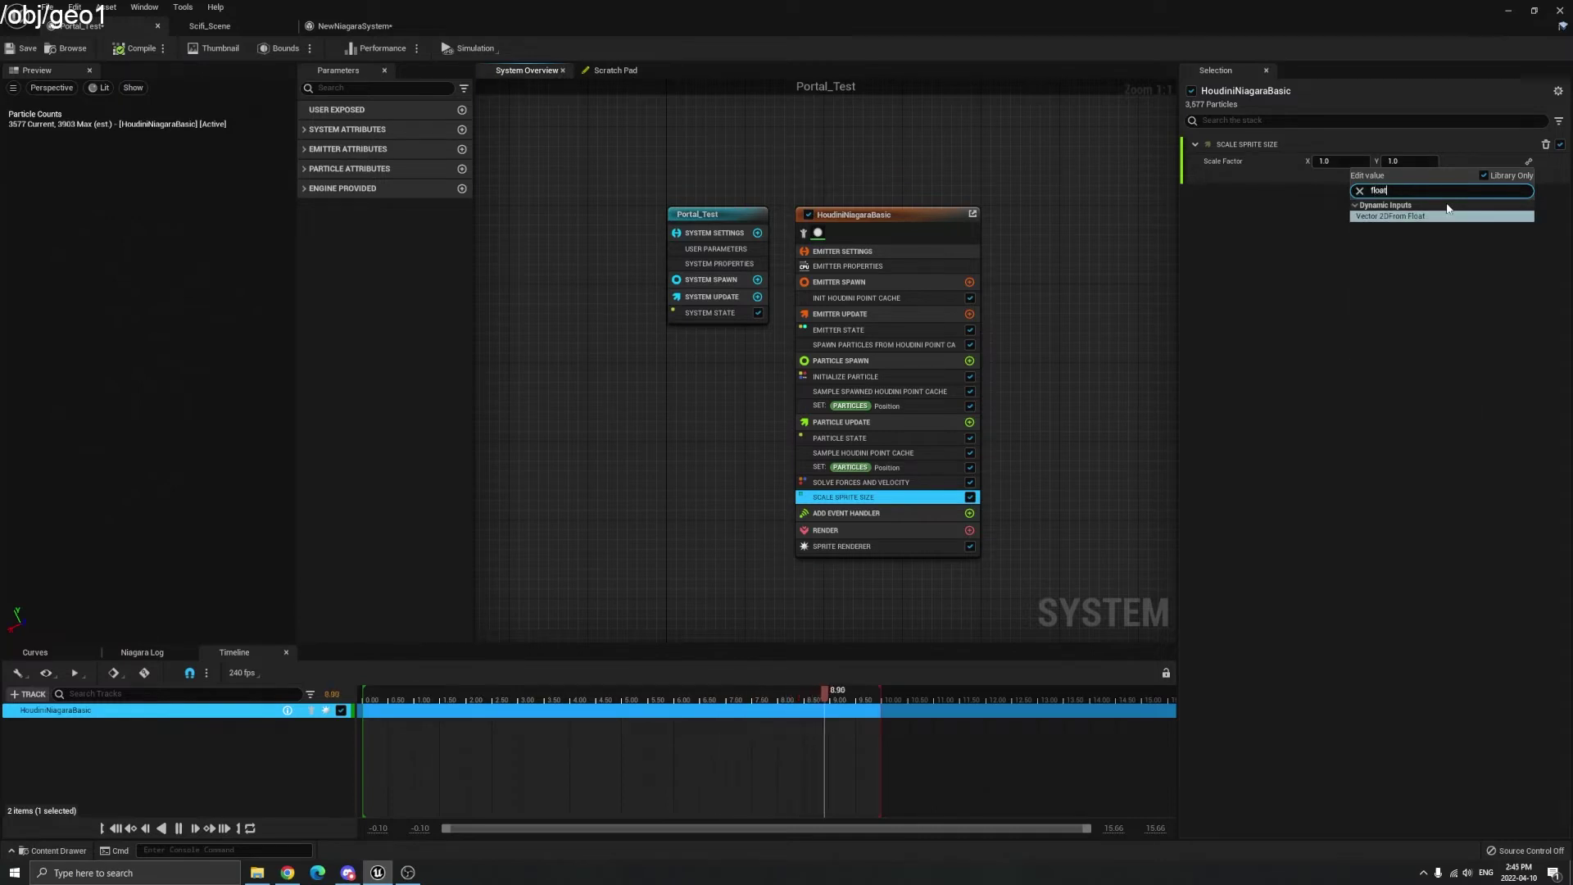
{"action": "key", "text": "Return"}
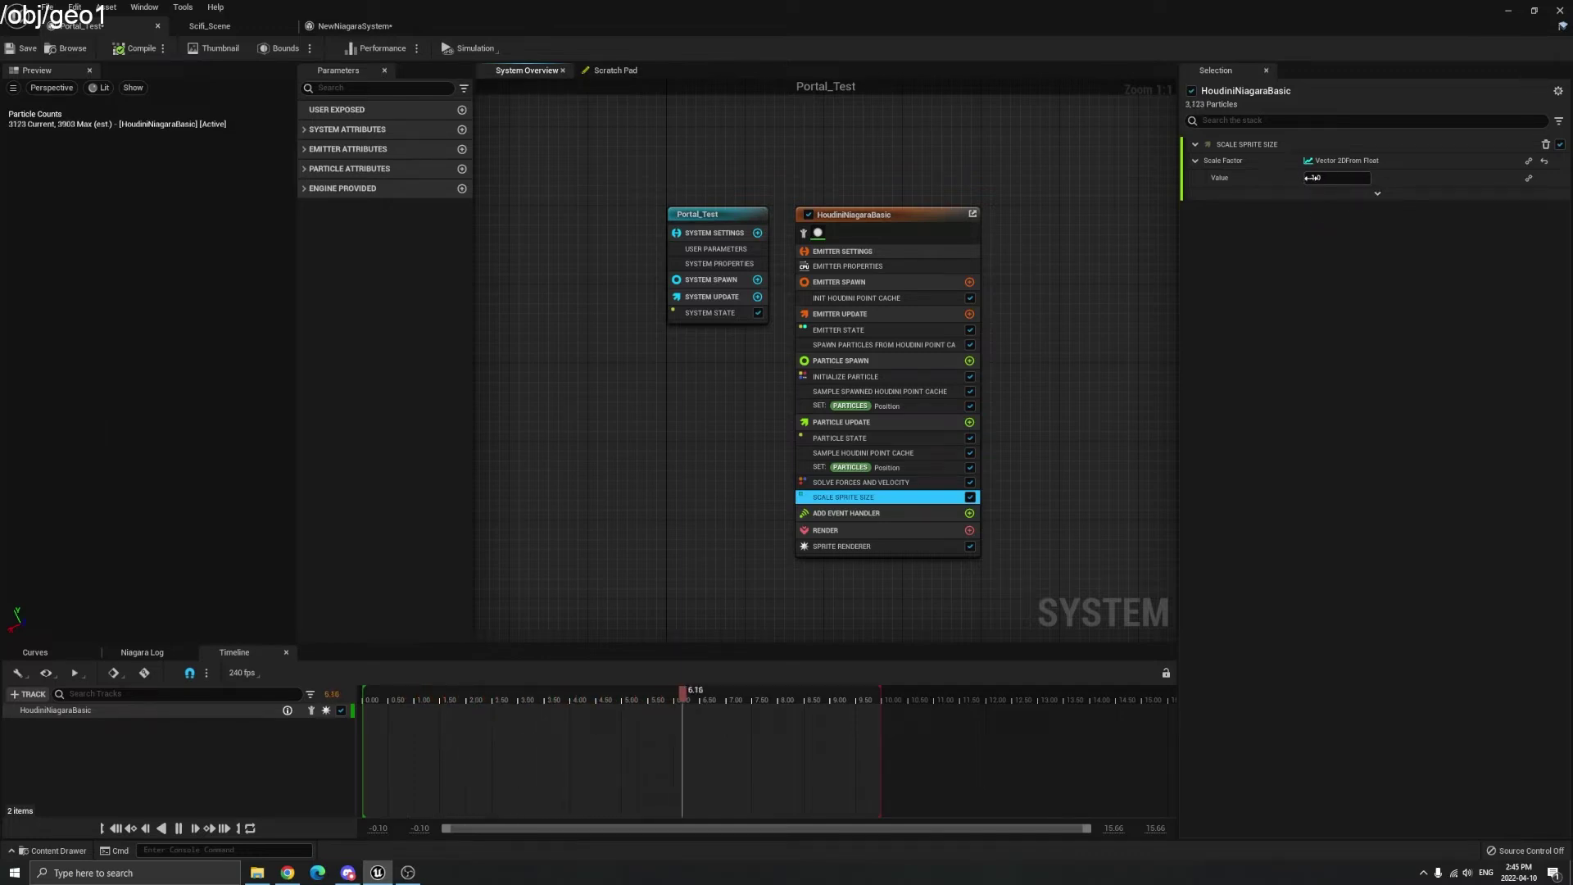
- Try linking the Scale Factor's float value directly to the Particles Houdini Pscale attribute, and reset it
{"action": "left_click", "coordinate": [1528, 179]}
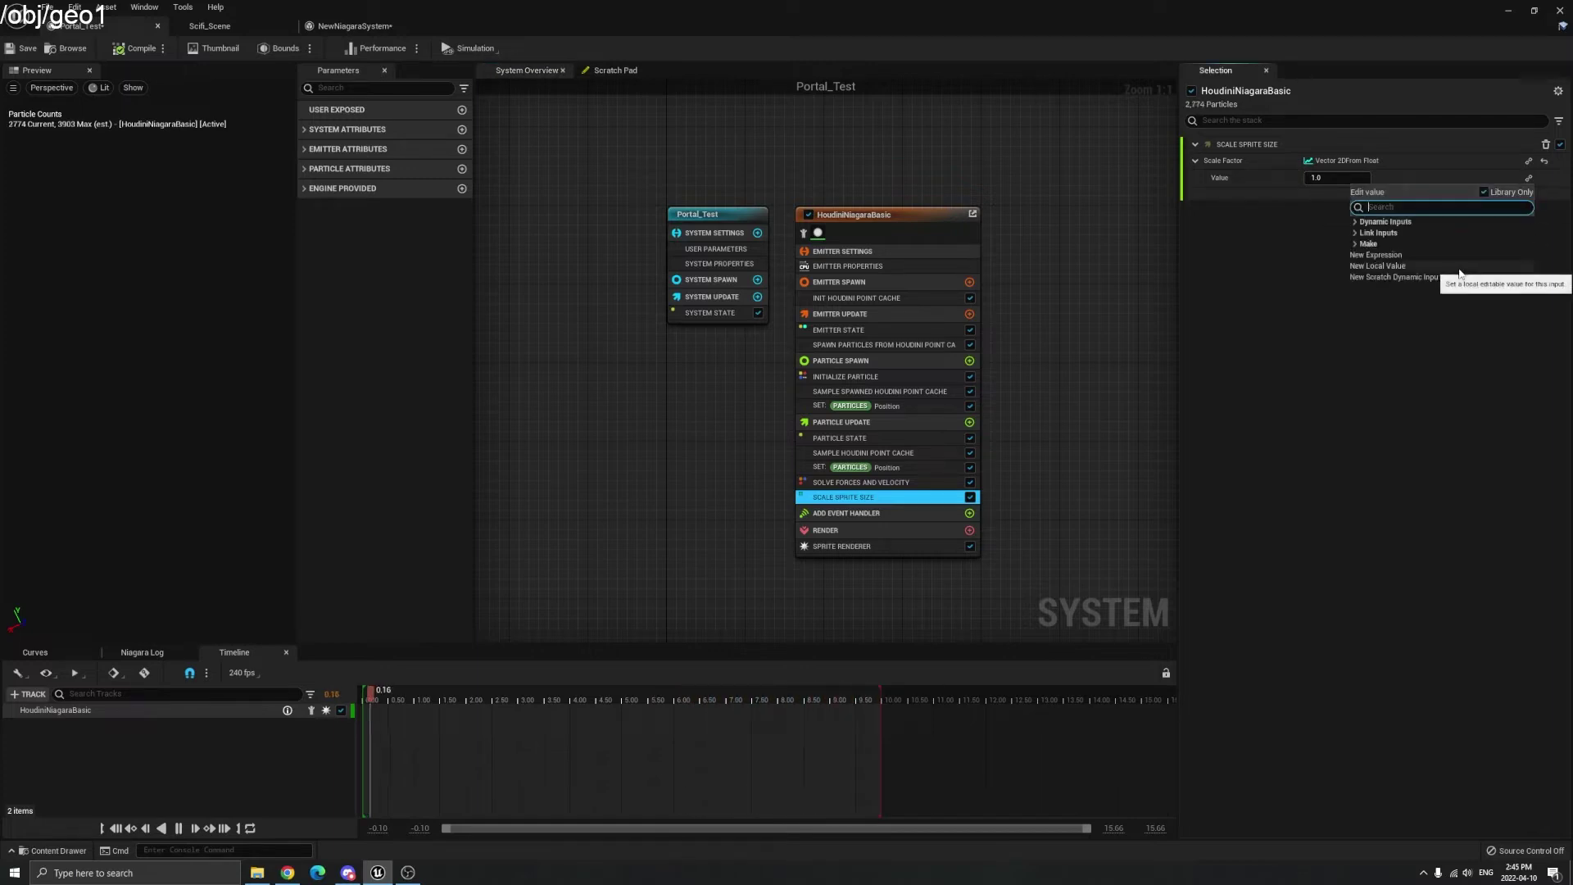
{"action": "type", "text": "houdini"}
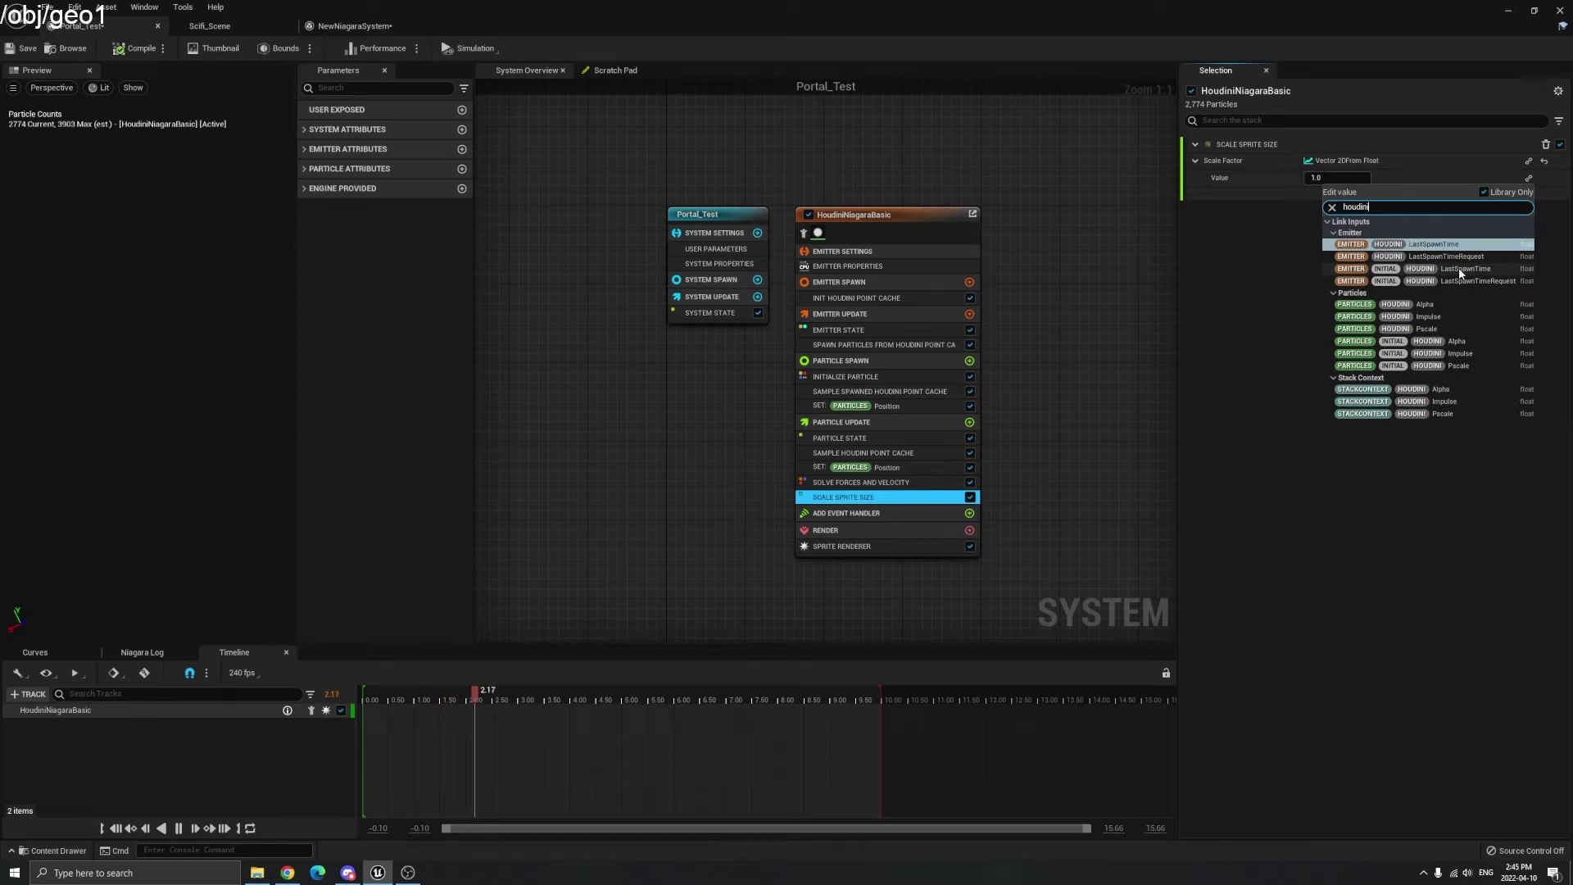
{"action": "type", "text": " ps"}
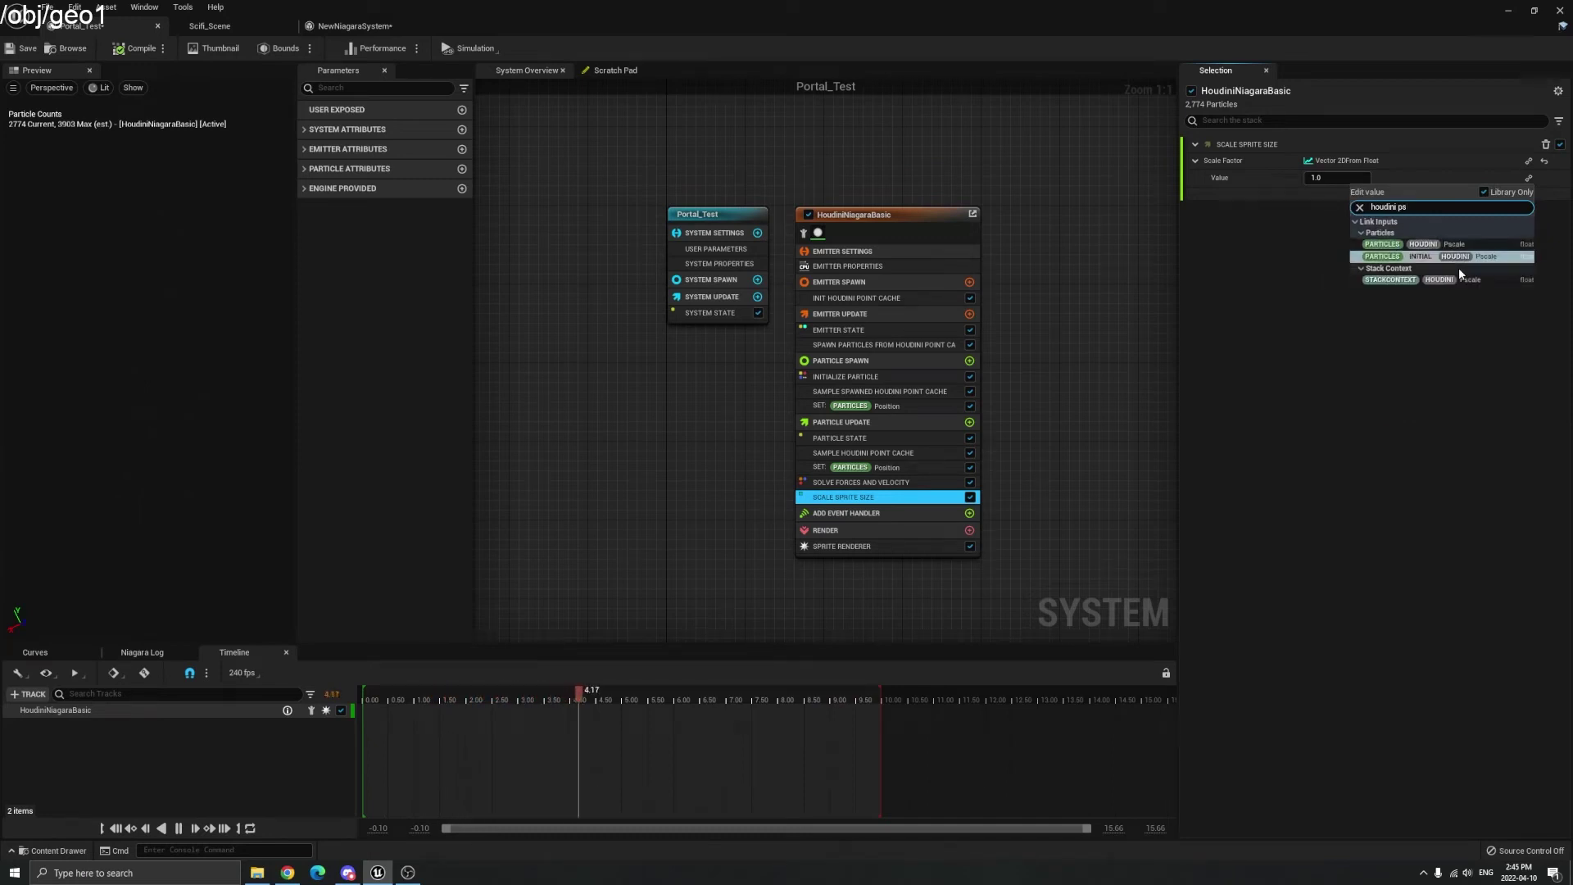
{"action": "key", "text": "Return"}
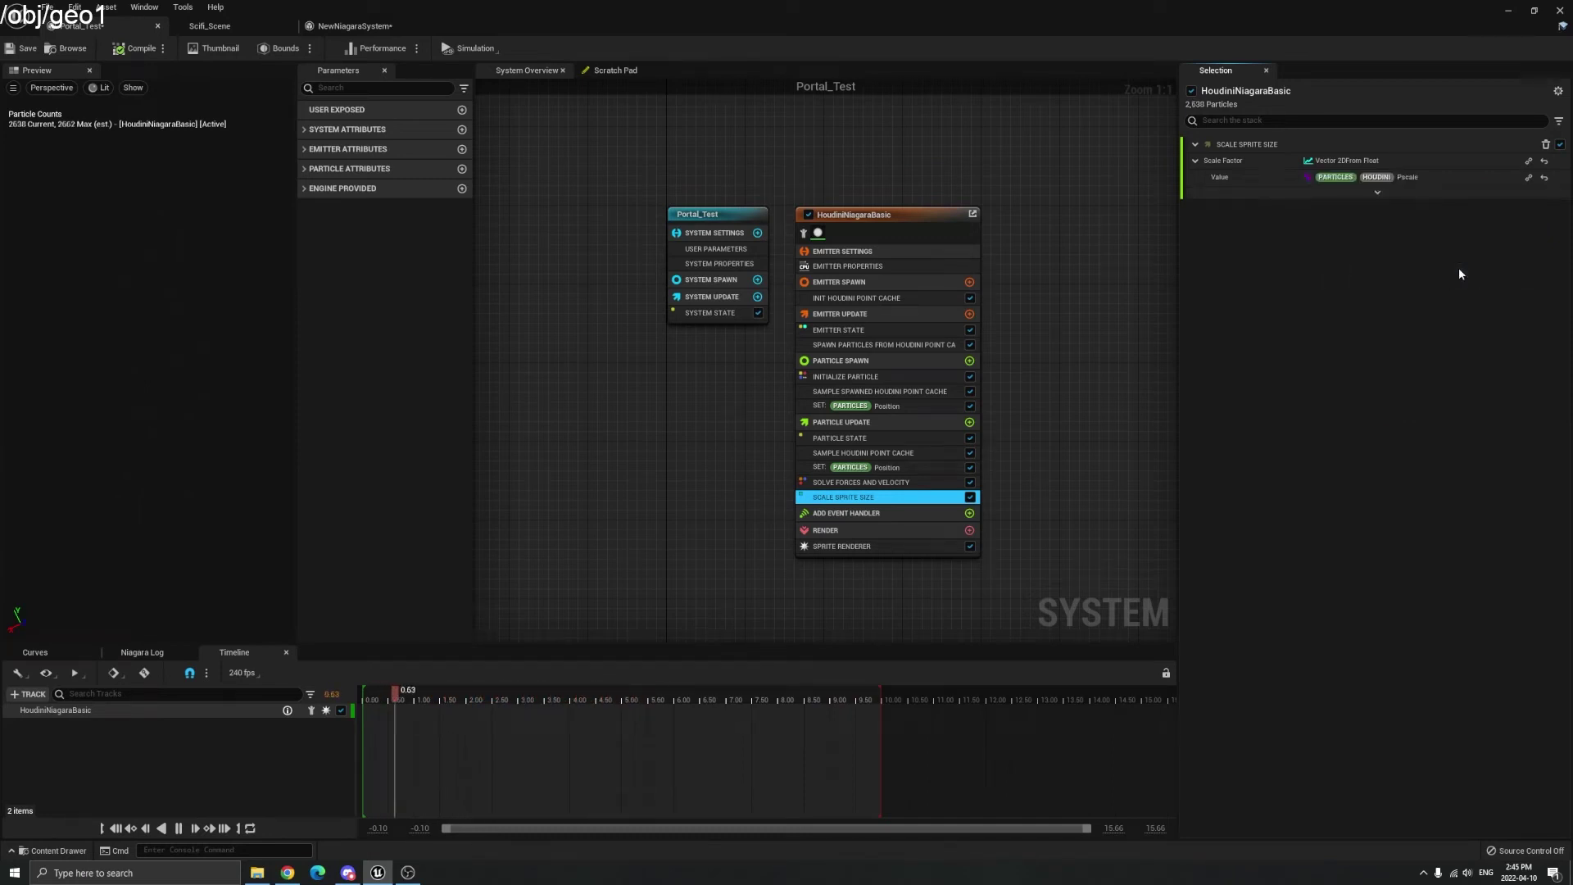
{"action": "left_click", "coordinate": [1545, 178]}
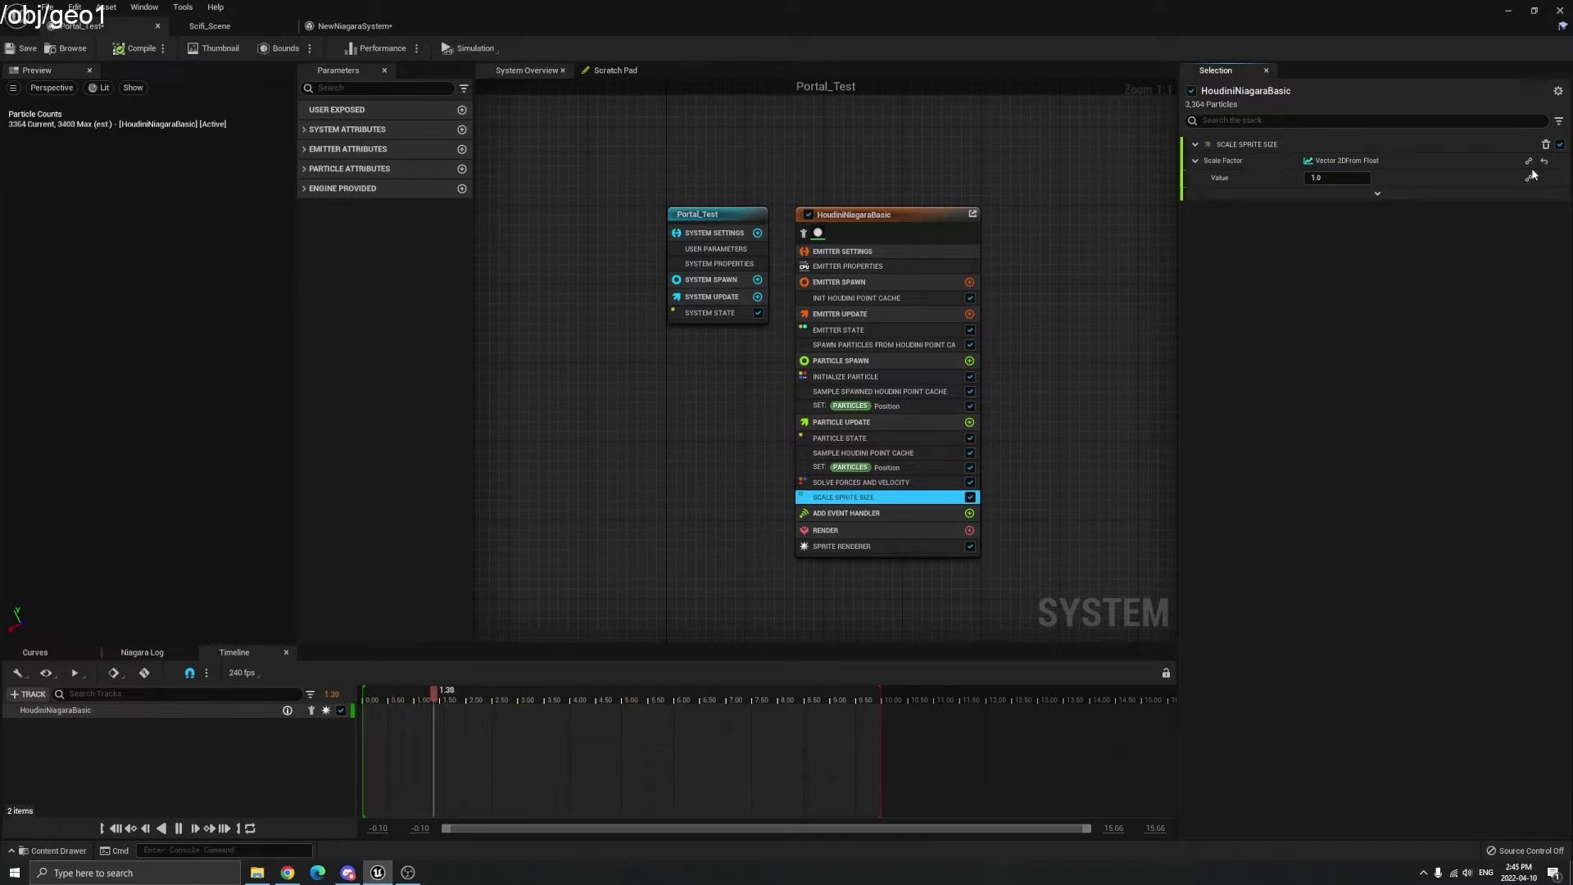
- Drive the Scale Factor's float value with Multiply Float and link its A input to Particles Houdini Pscale
{"action": "left_click", "coordinate": [1529, 178]}
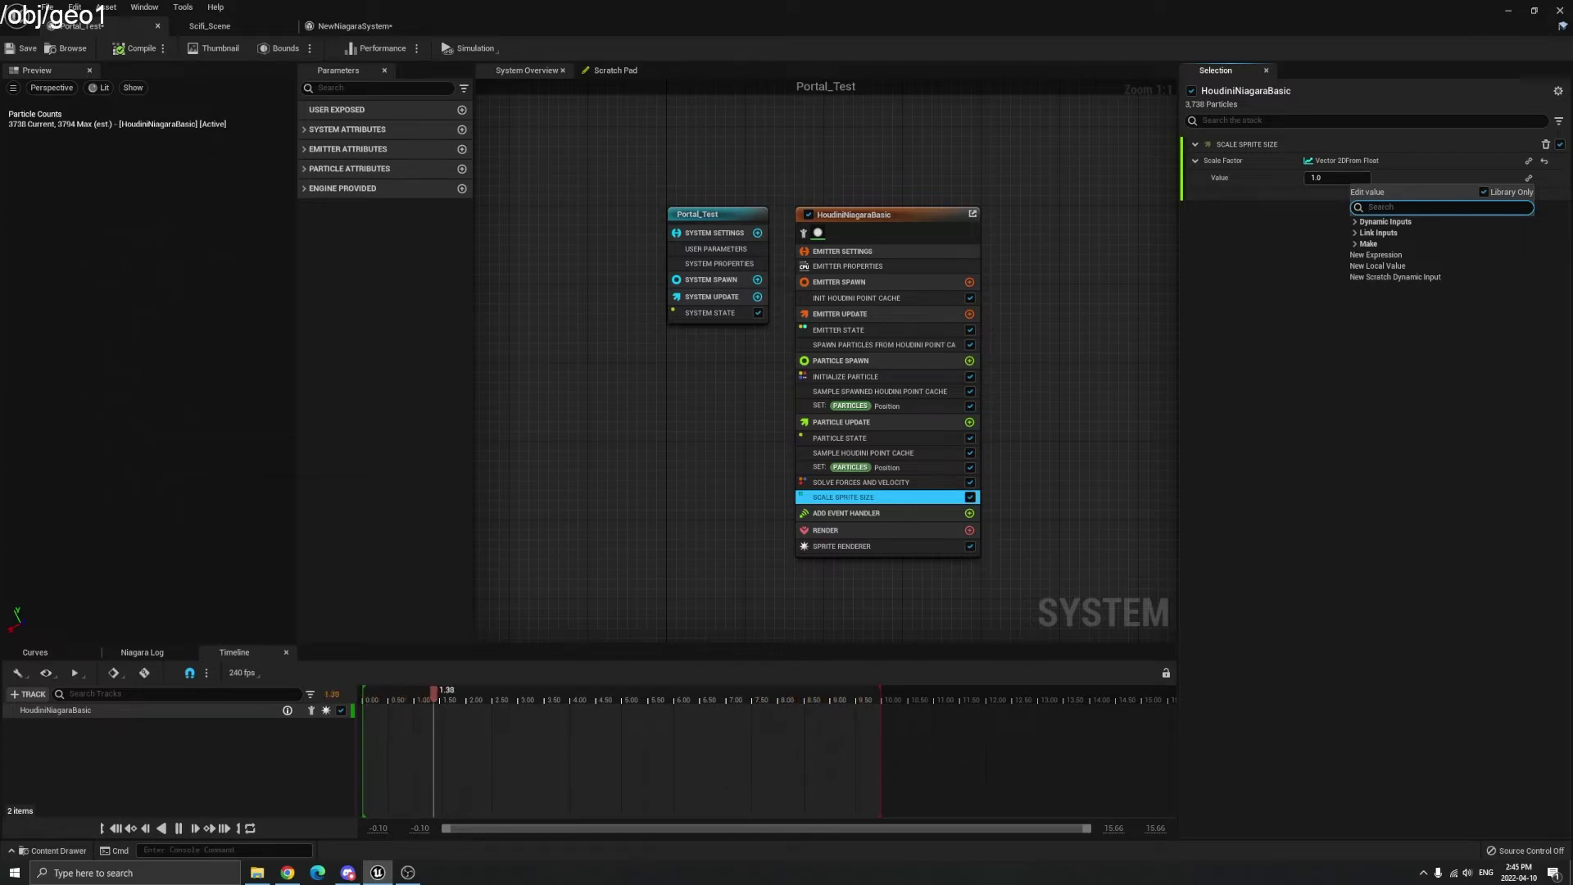
{"action": "type", "text": "multi"}
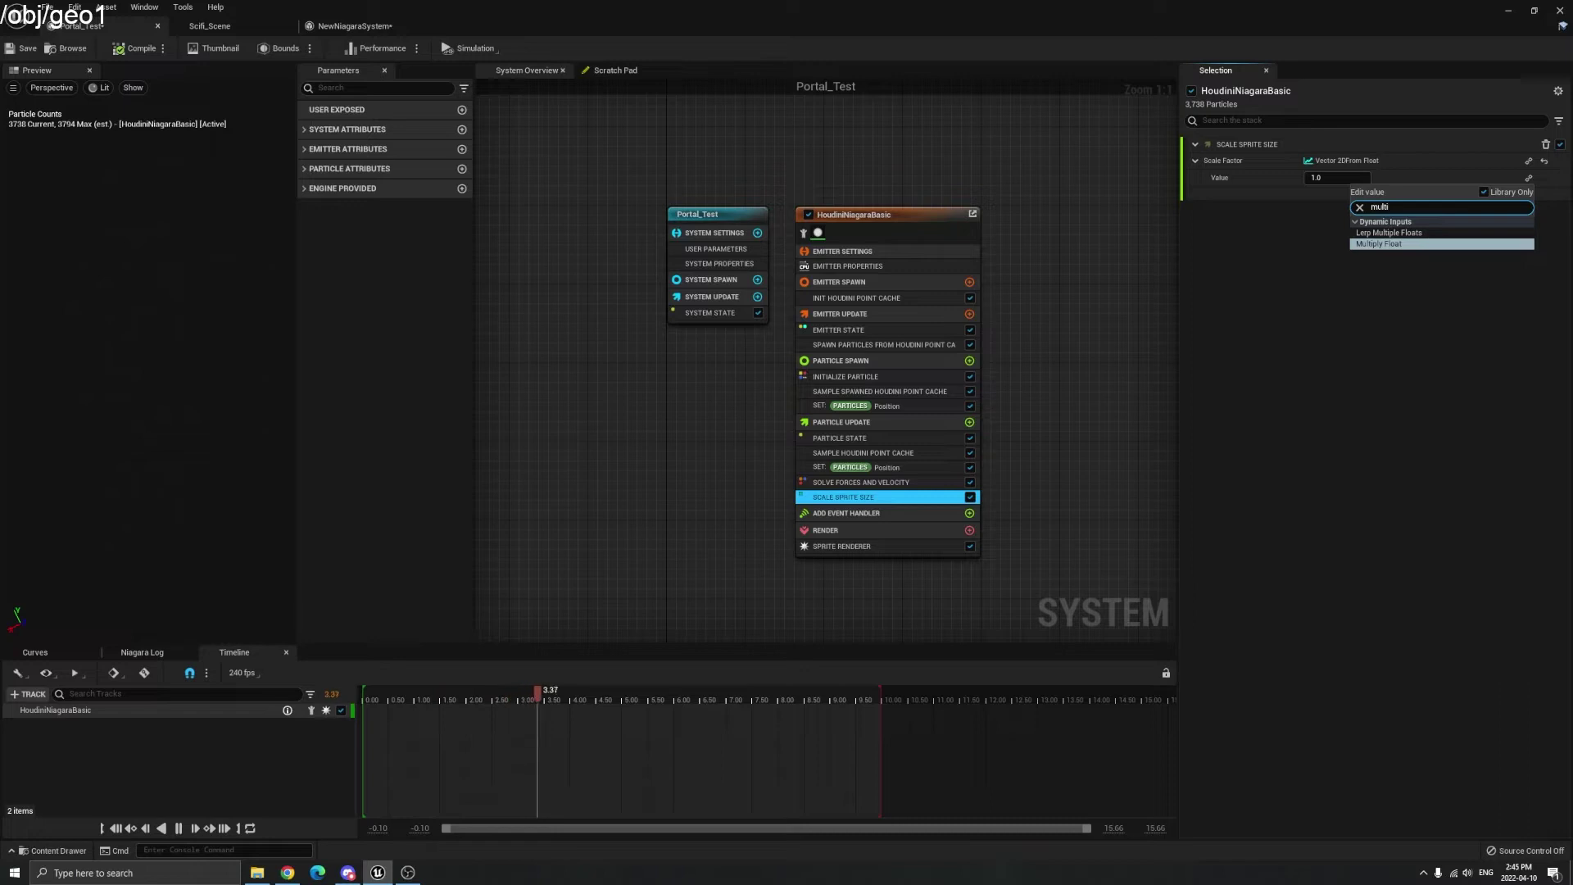
{"action": "key", "text": "Return"}
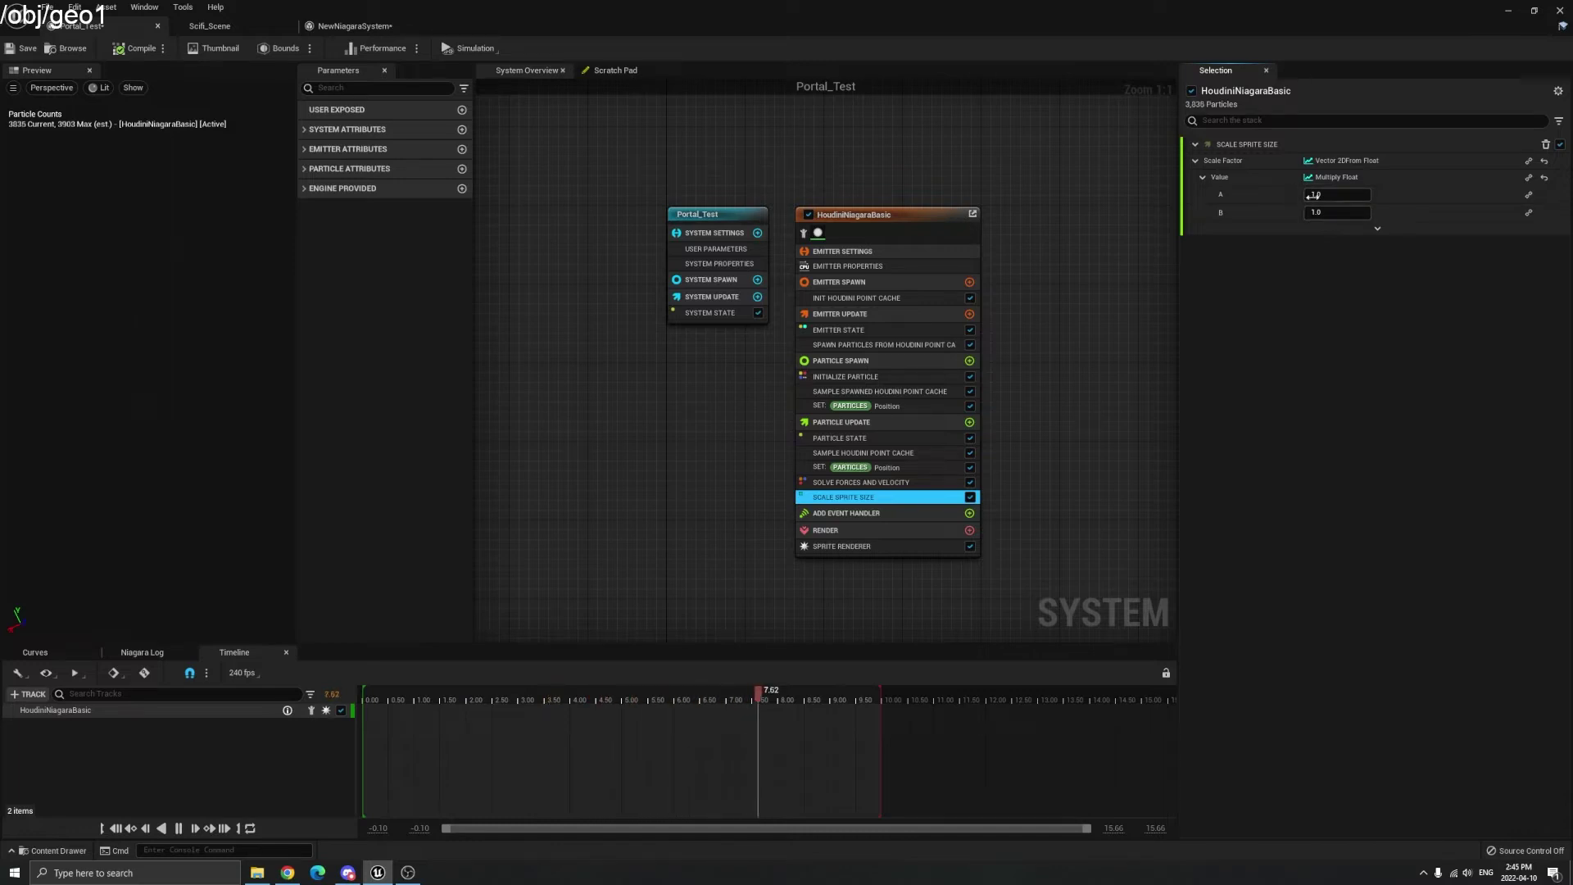
{"action": "left_click", "coordinate": [1529, 195]}
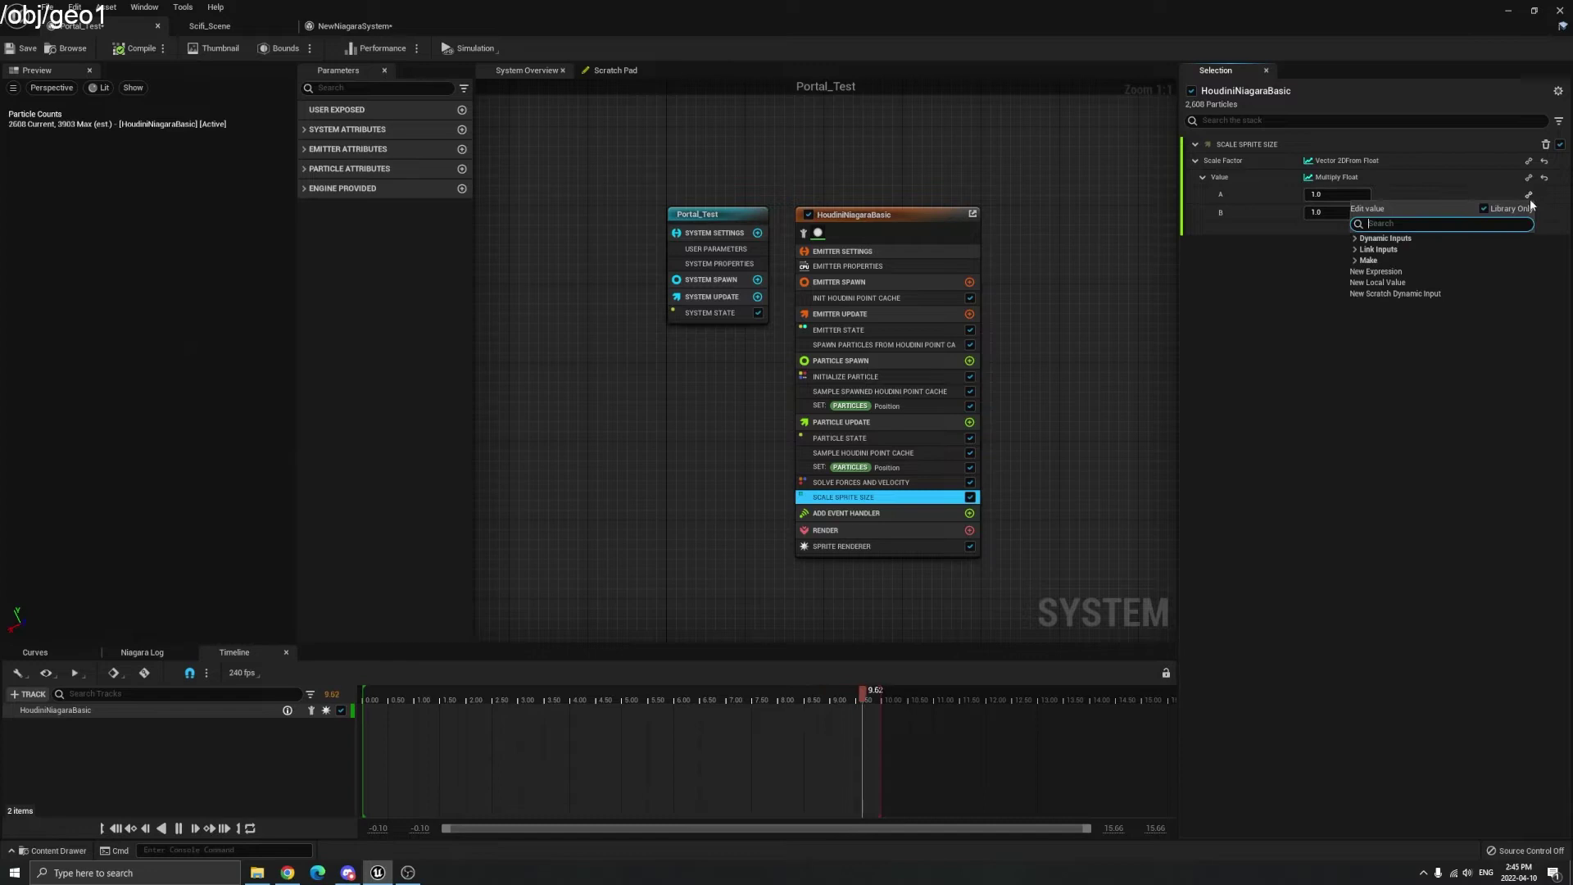
{"action": "type", "text": "pscl"}
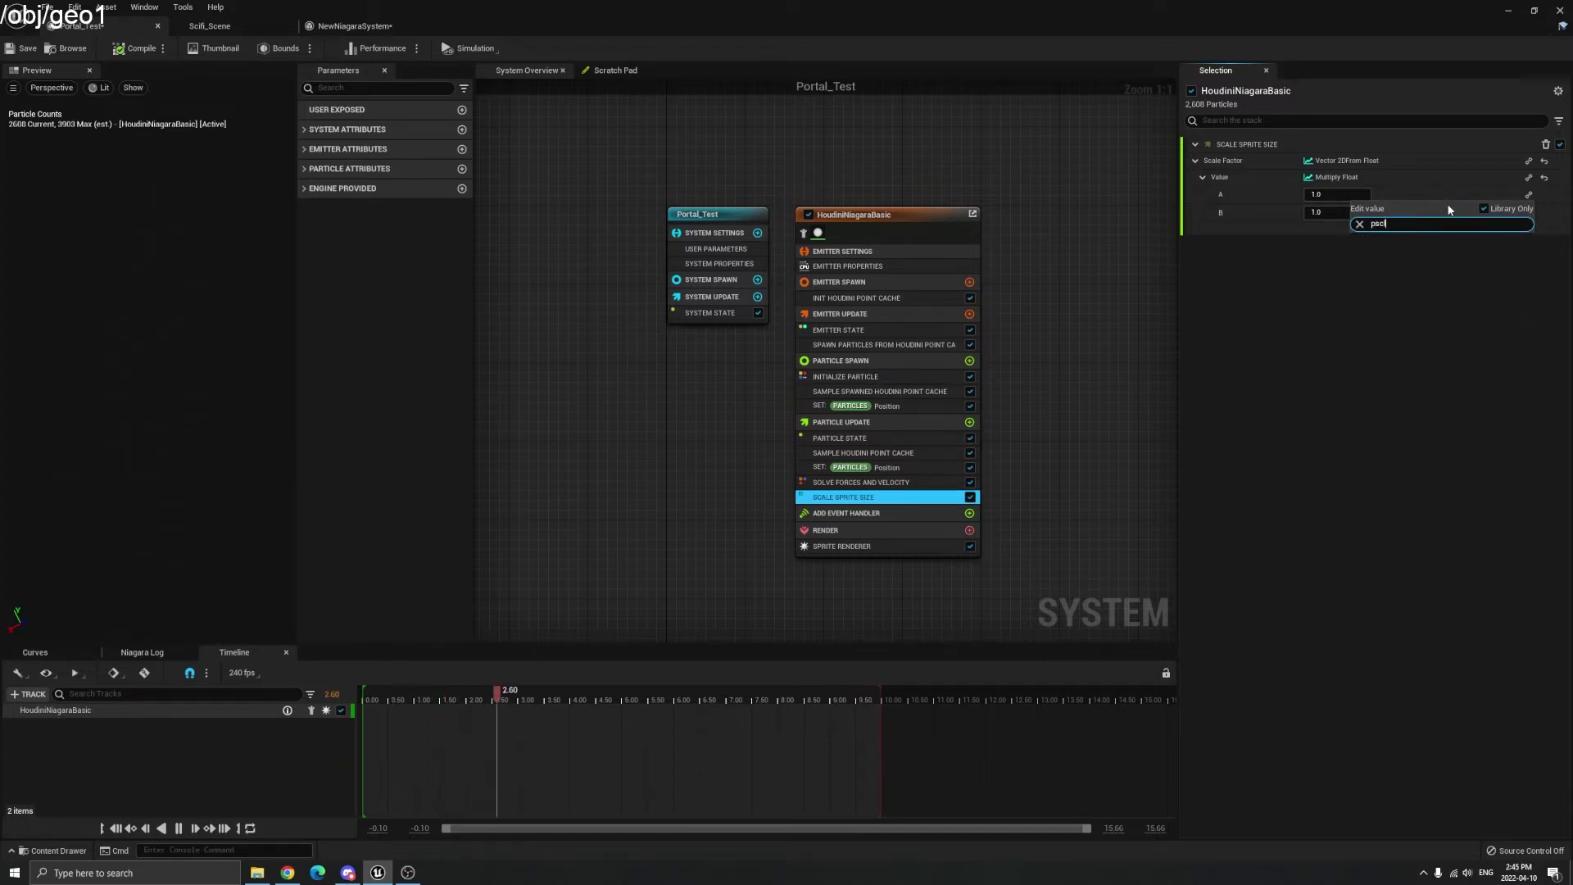
{"action": "key", "text": "BackSpace"}
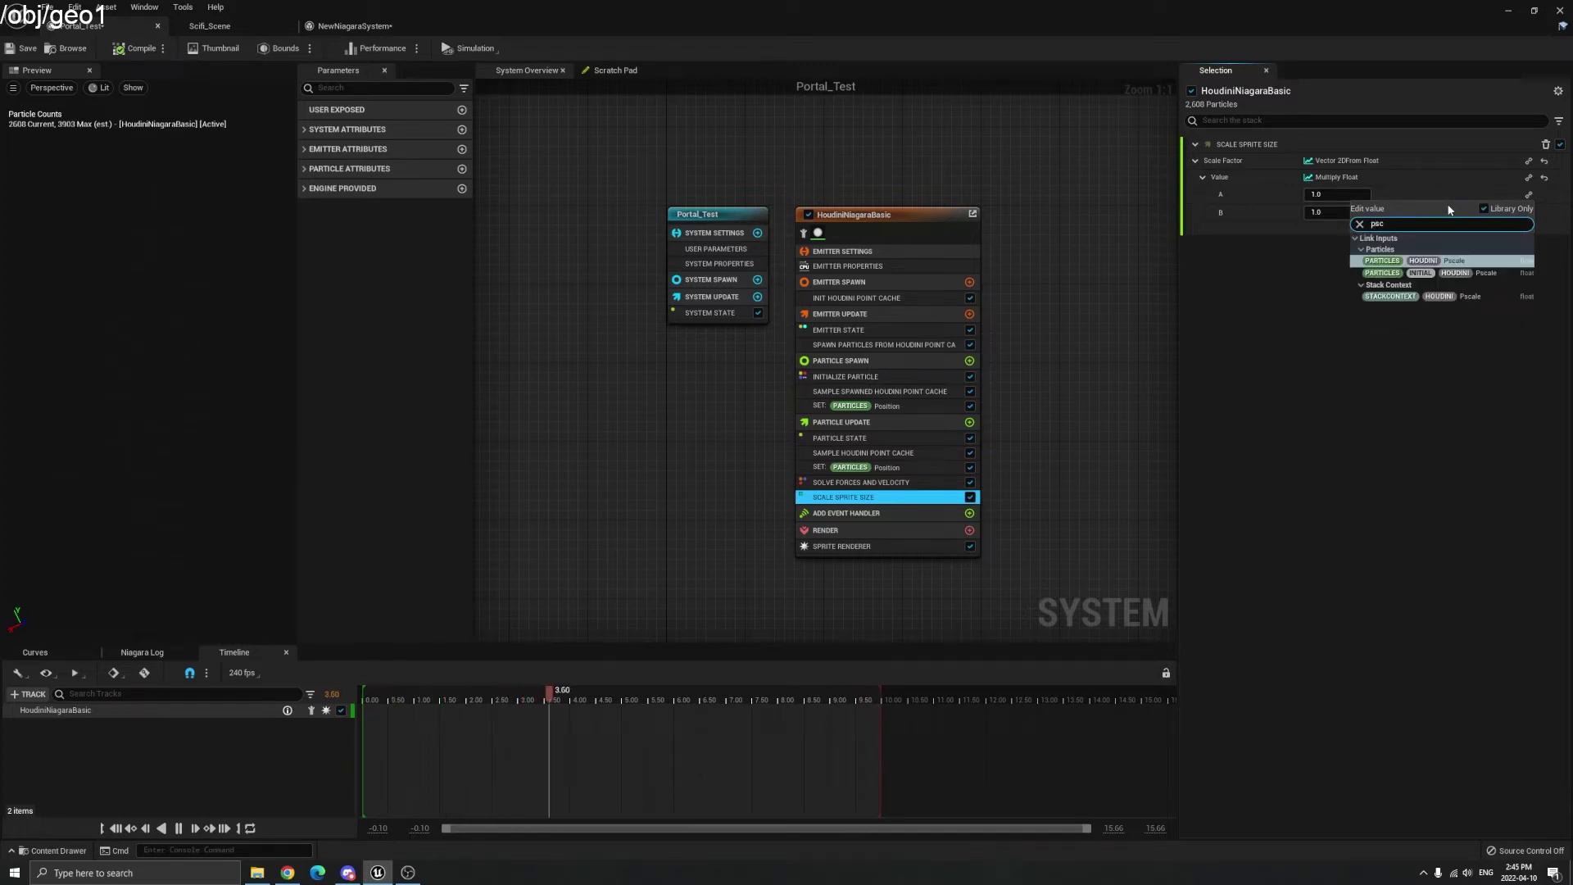
{"action": "key", "text": "Return"}
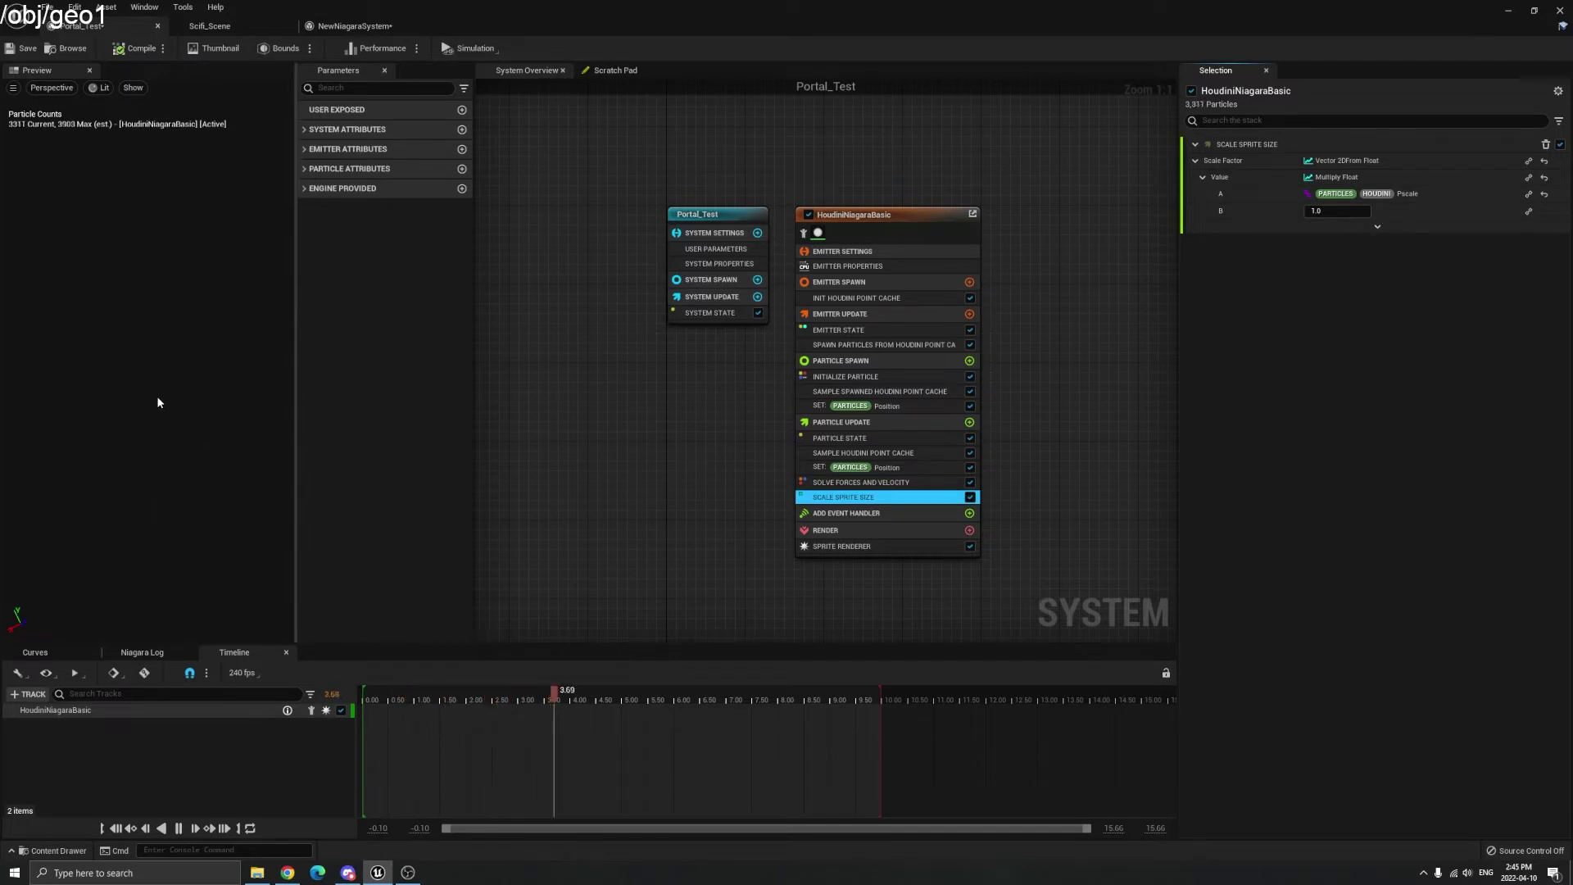
- Try Multiply Float B values from about 2564 down to about 28 while checking the sprite size in the preview
{"action": "left_click_drag", "start_coordinate": [1315, 211], "coordinate": [1393, 212]}
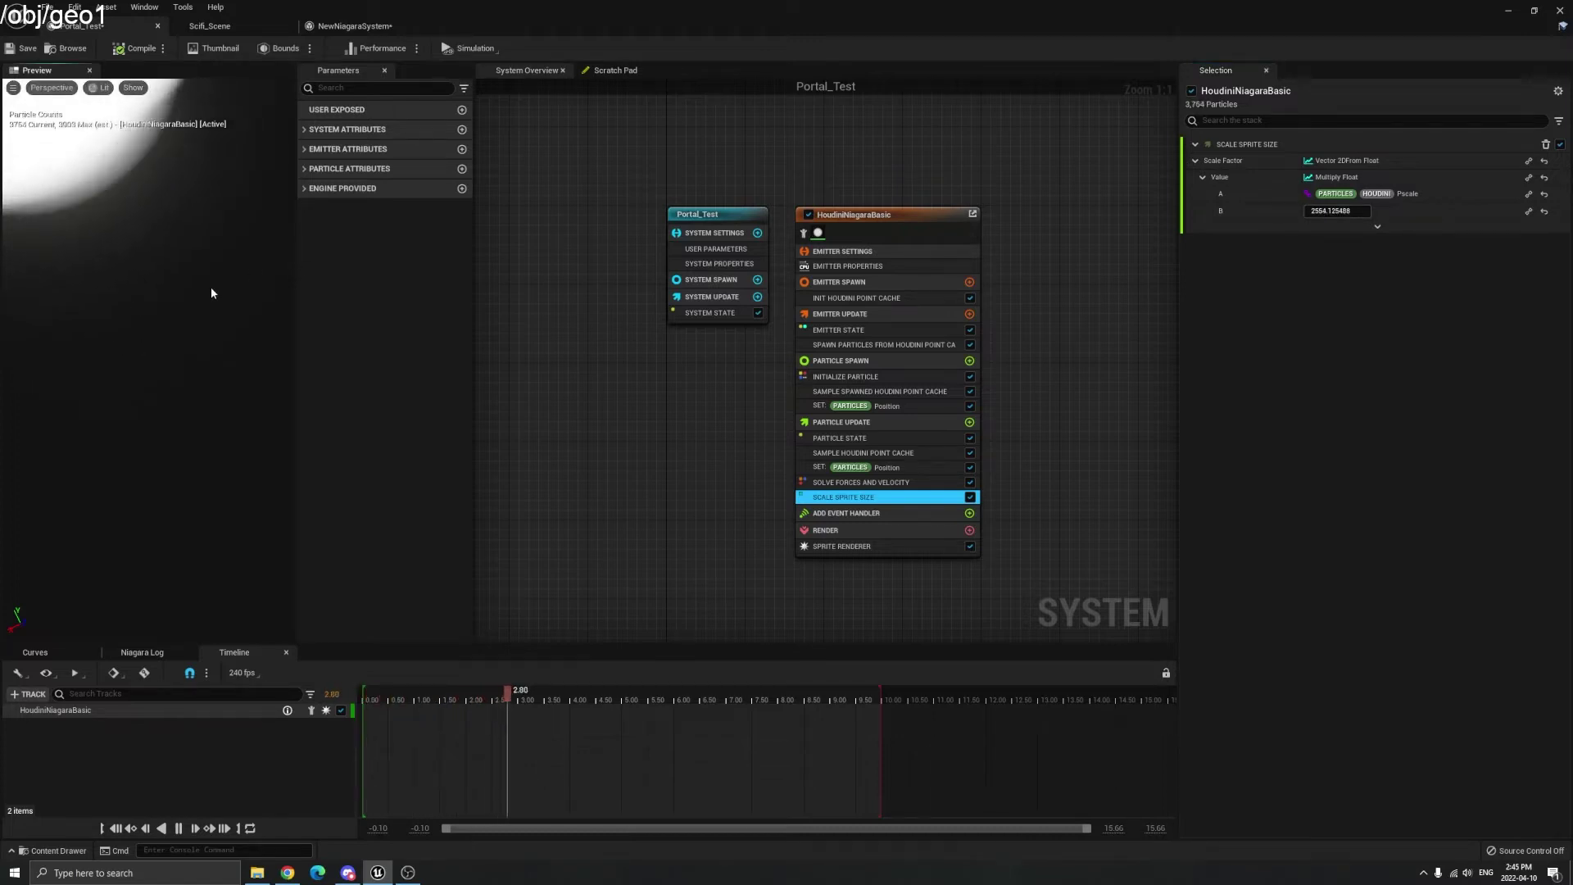
{"action": "left_click_drag", "start_coordinate": [1371, 212], "coordinate": [1320, 211]}
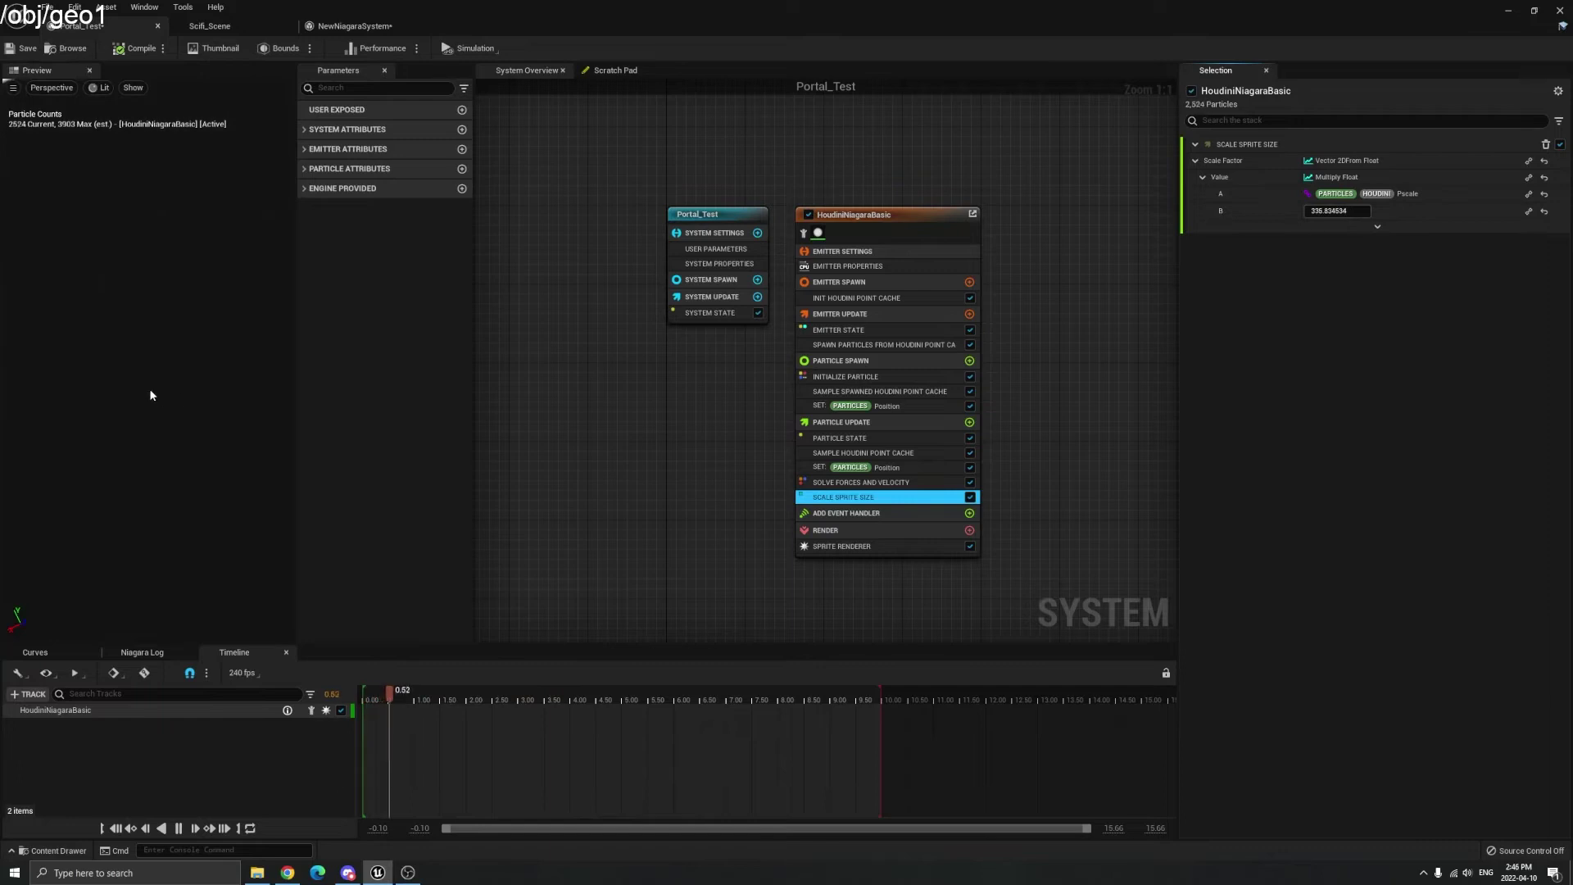
{"action": "left_click_drag", "start_coordinate": [147, 390], "coordinate": [200, 377]}
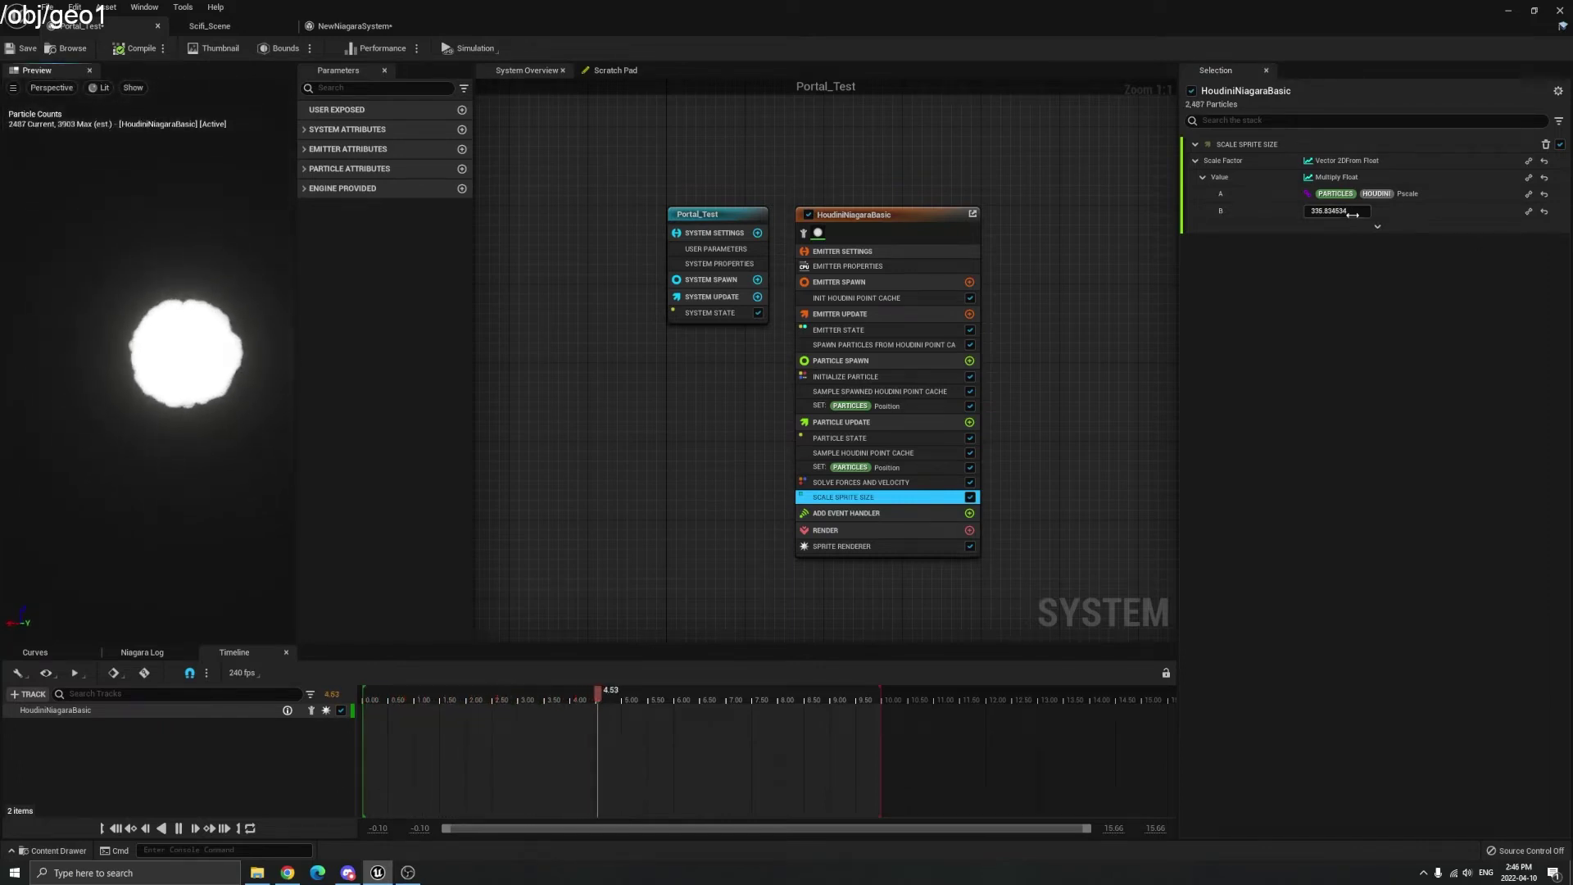
{"action": "left_click_drag", "start_coordinate": [1369, 212], "coordinate": [1280, 211]}
- Try 20 and 30 for the Multiply Float B value, settle on 25, and check the particles in the preview
{"action": "left_click", "coordinate": [1328, 212]}
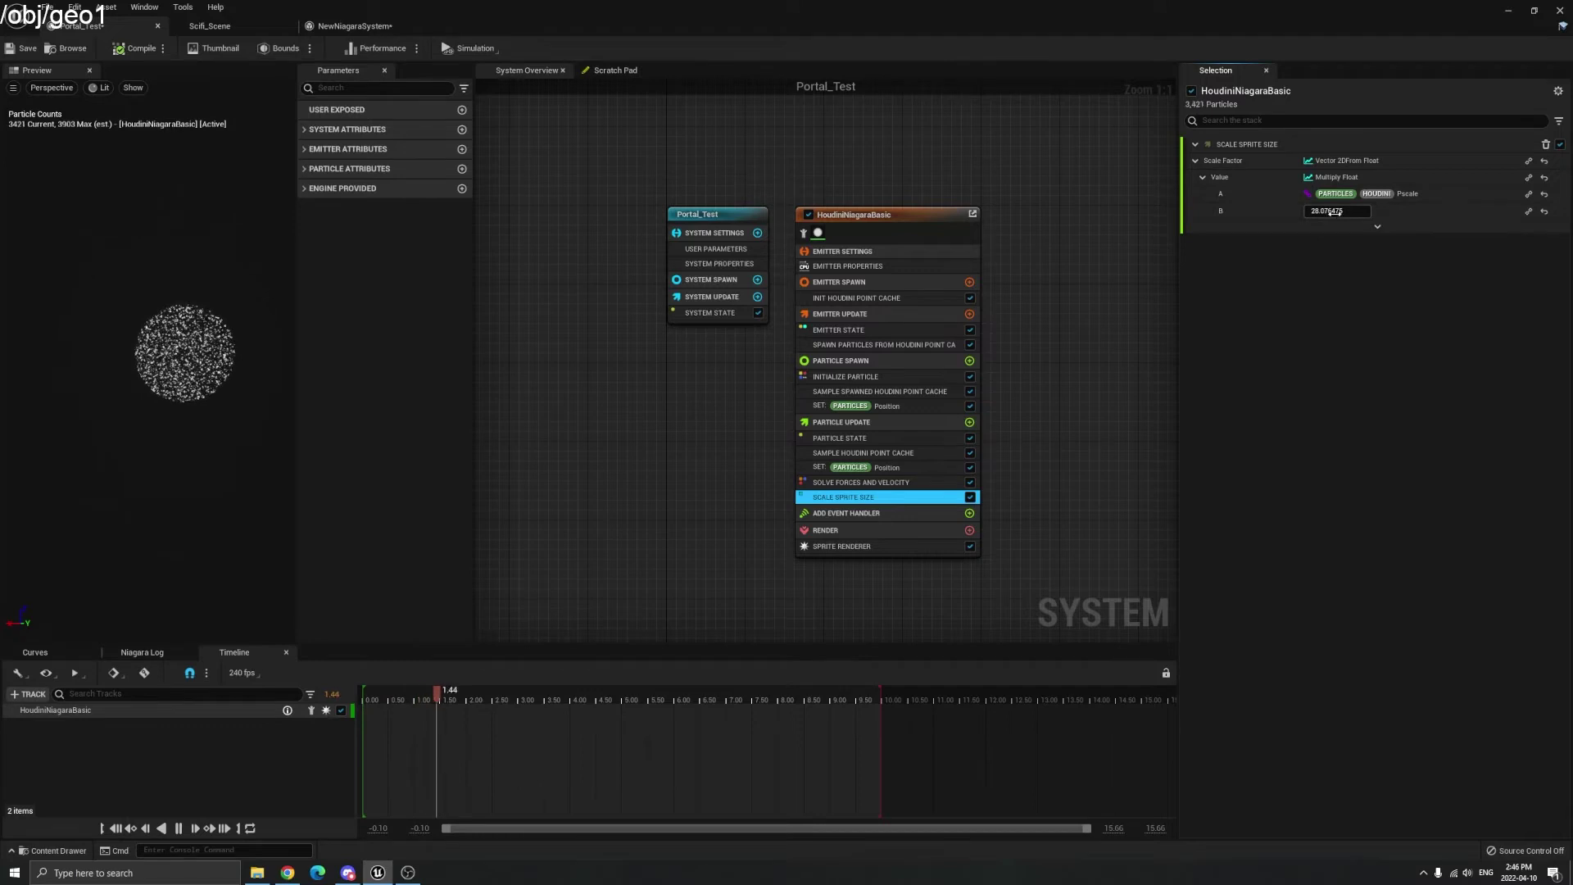
{"action": "type", "text": "20"}
{"action": "key", "text": "Return"}
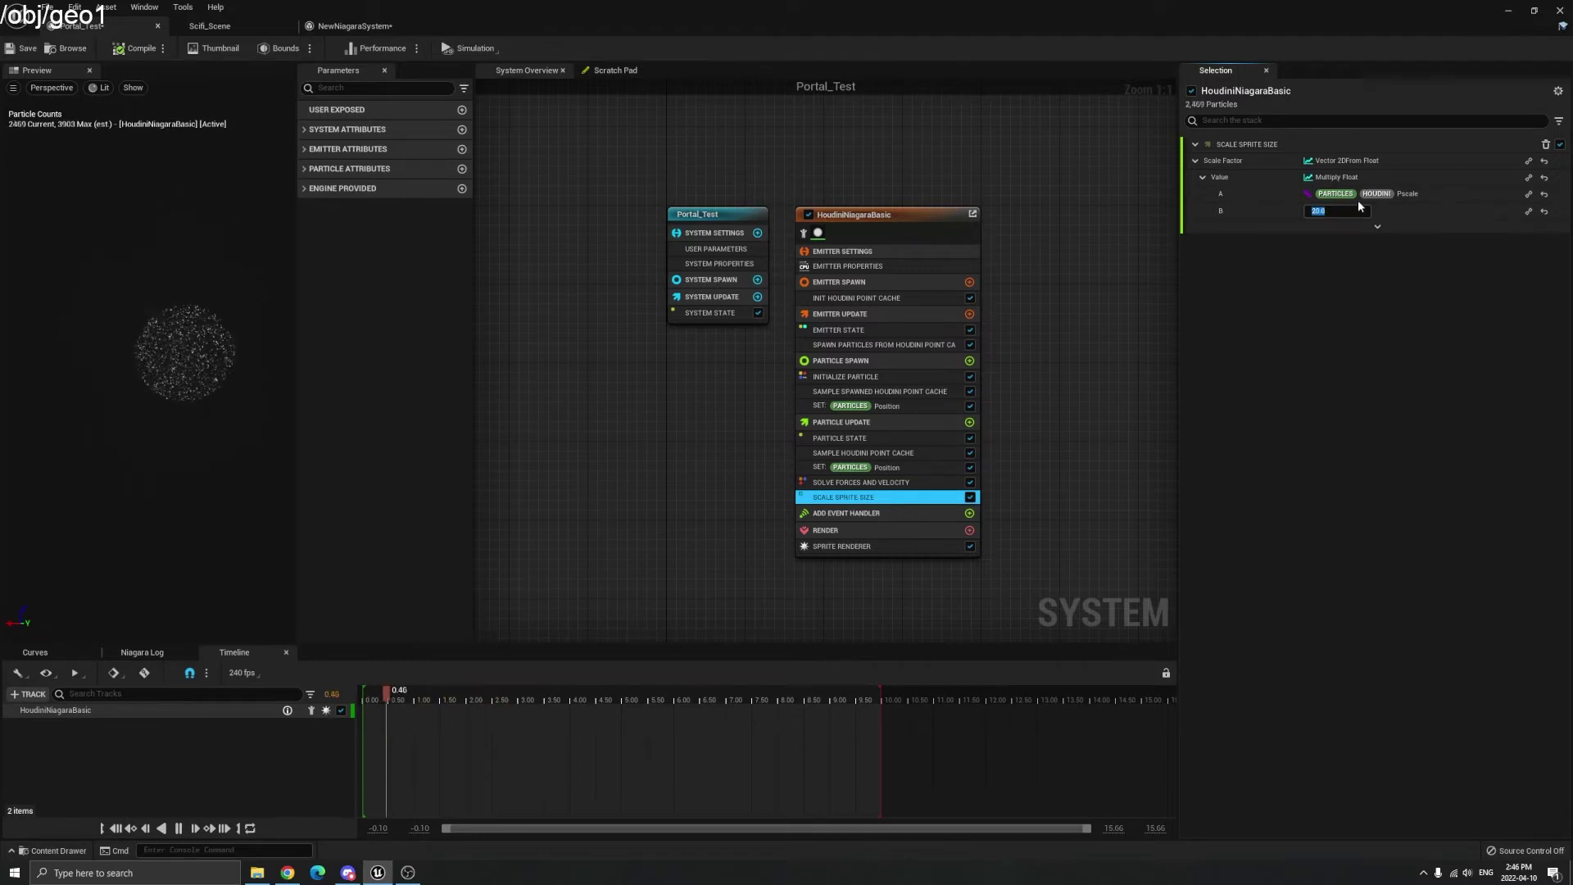
{"action": "type", "text": "30"}
{"action": "key", "text": "Return"}
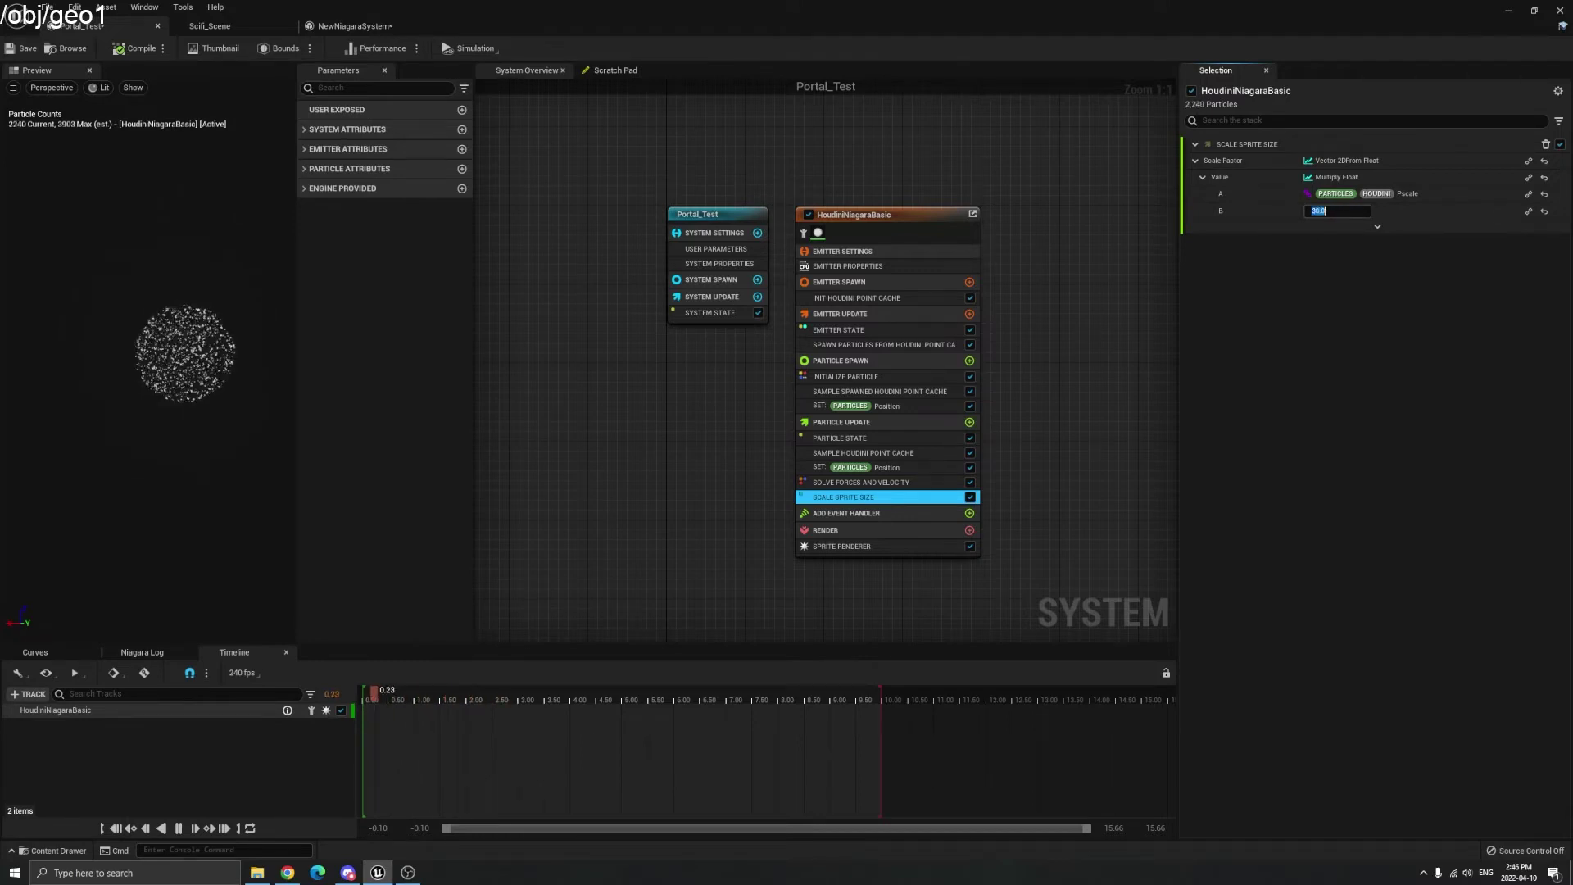
{"action": "type", "text": "25"}
{"action": "key", "text": "Return"}
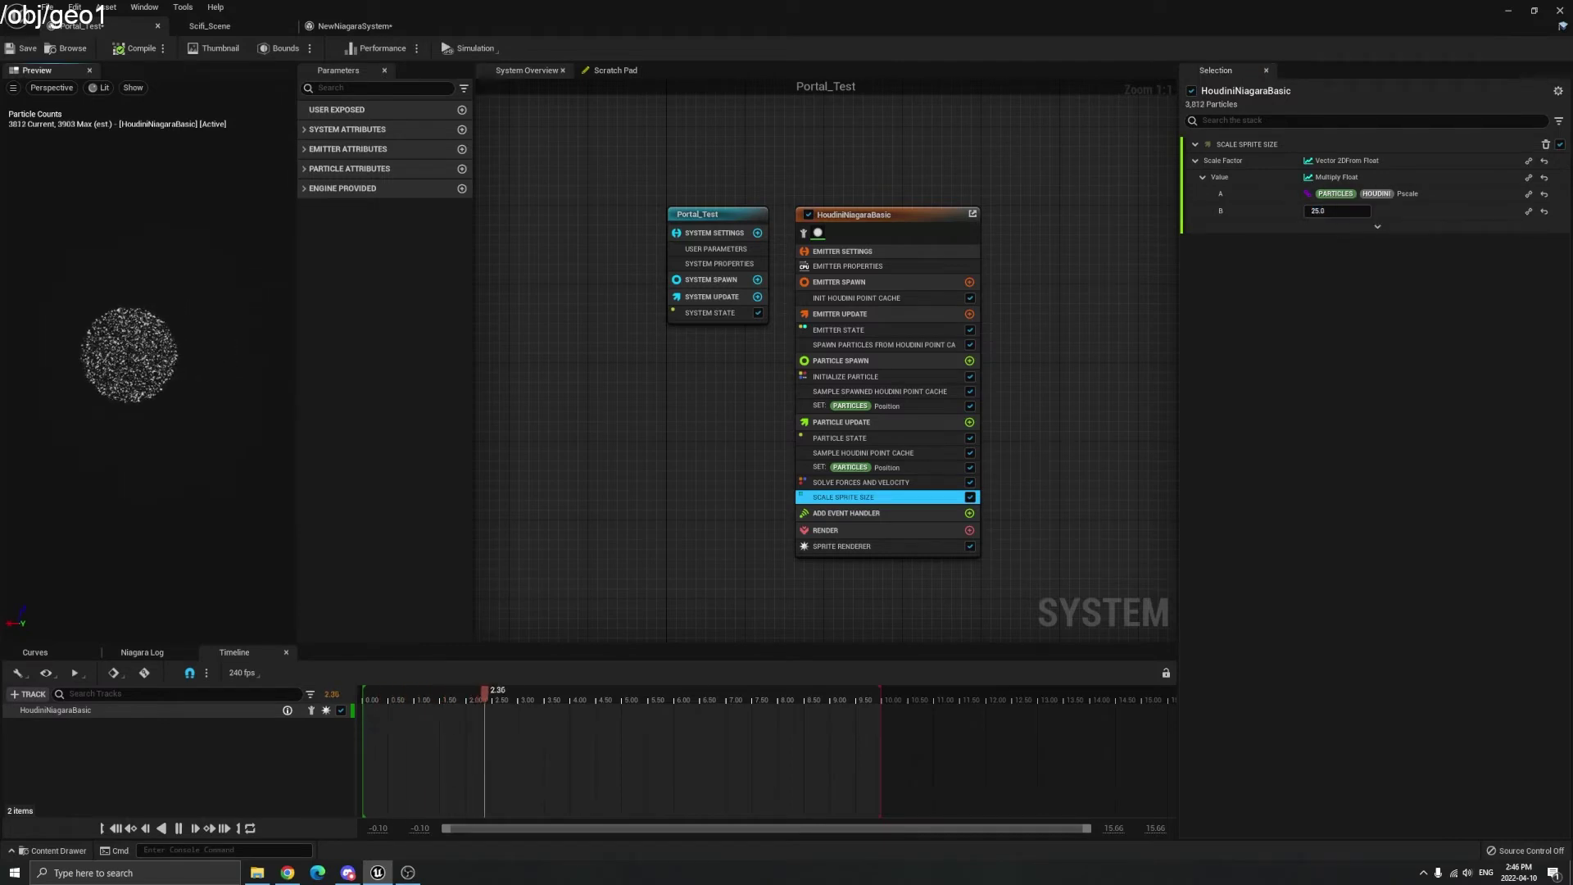
{"action": "left_click", "coordinate": [160, 351]}
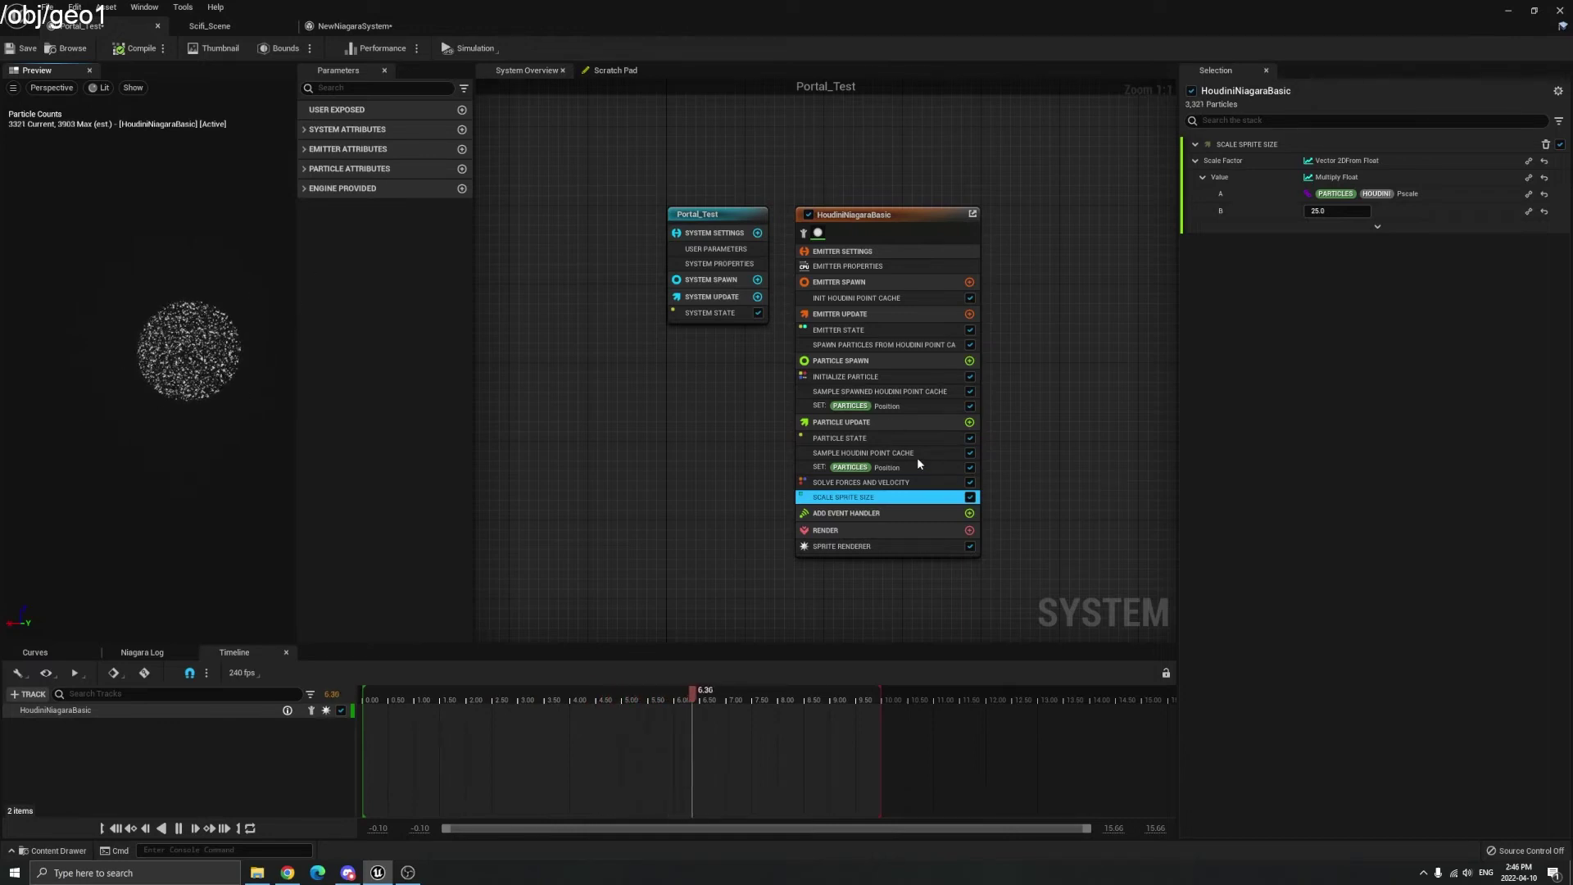
- Add a Color module to the HoudiniNiagaraBasic emitter's Particle Update stage
{"action": "left_click", "coordinate": [970, 422]}
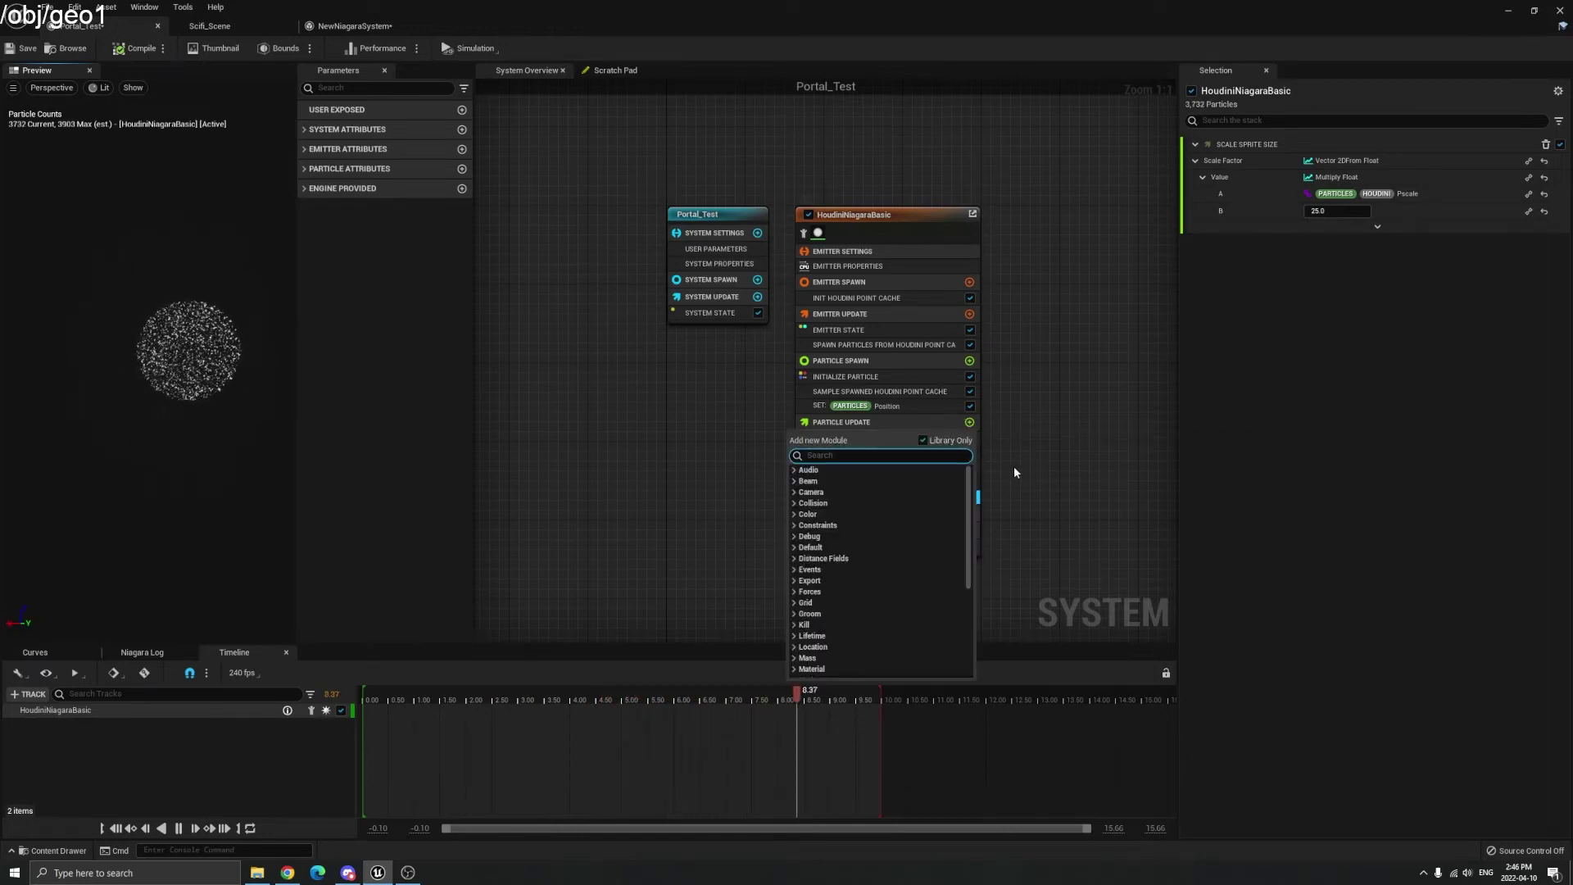
{"action": "type", "text": "color"}
{"action": "key", "text": "Return"}
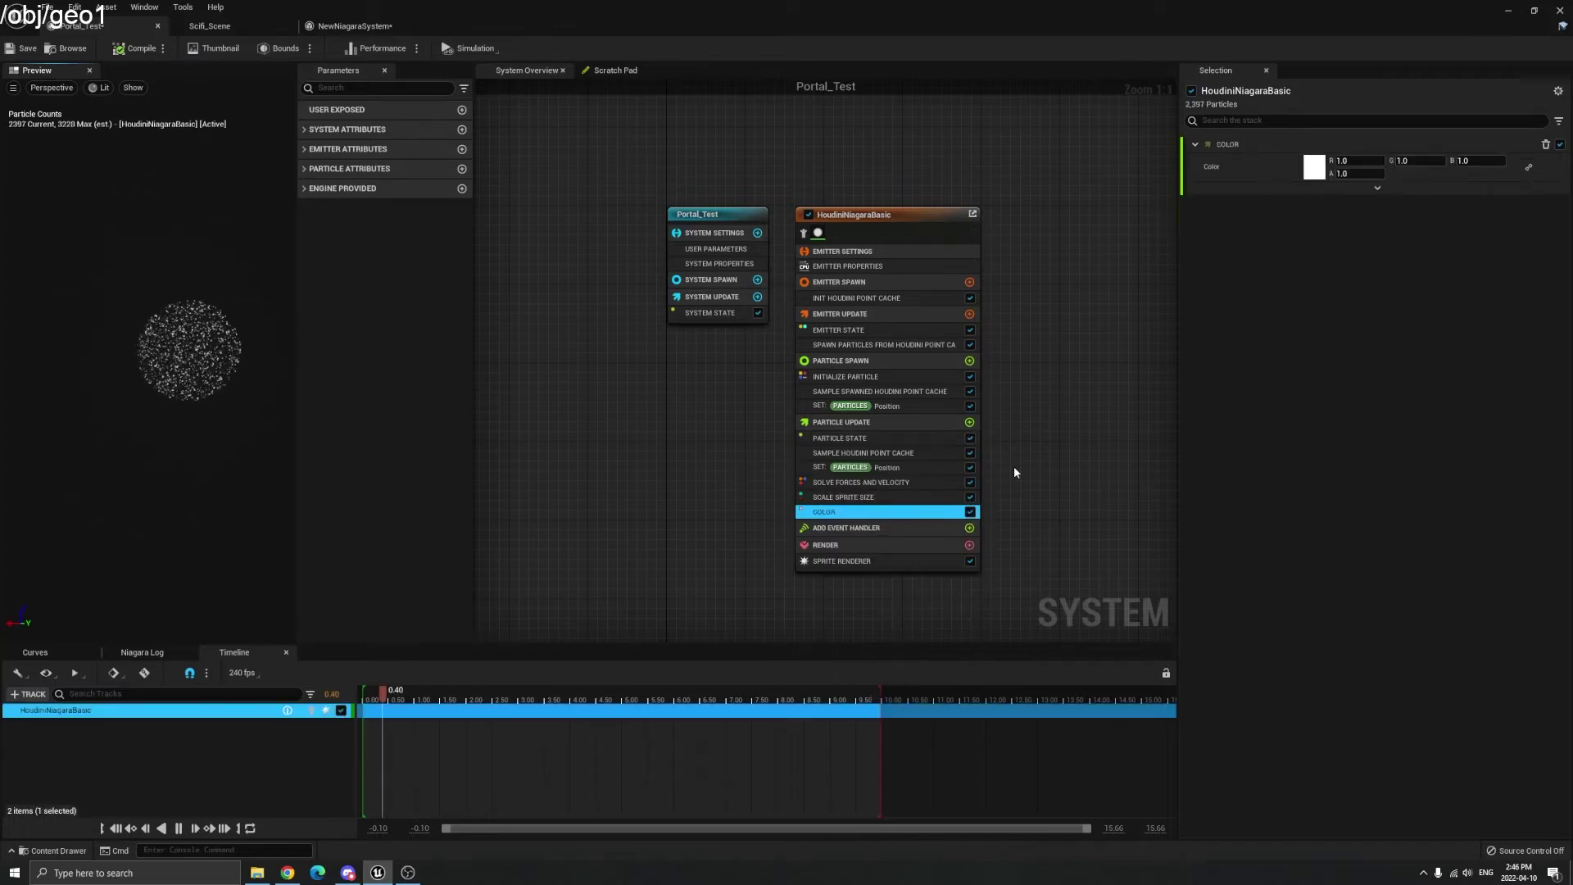
- Try a blue and a pale orange as the Color module's colour, and discard the change
{"action": "left_click", "coordinate": [1314, 166]}
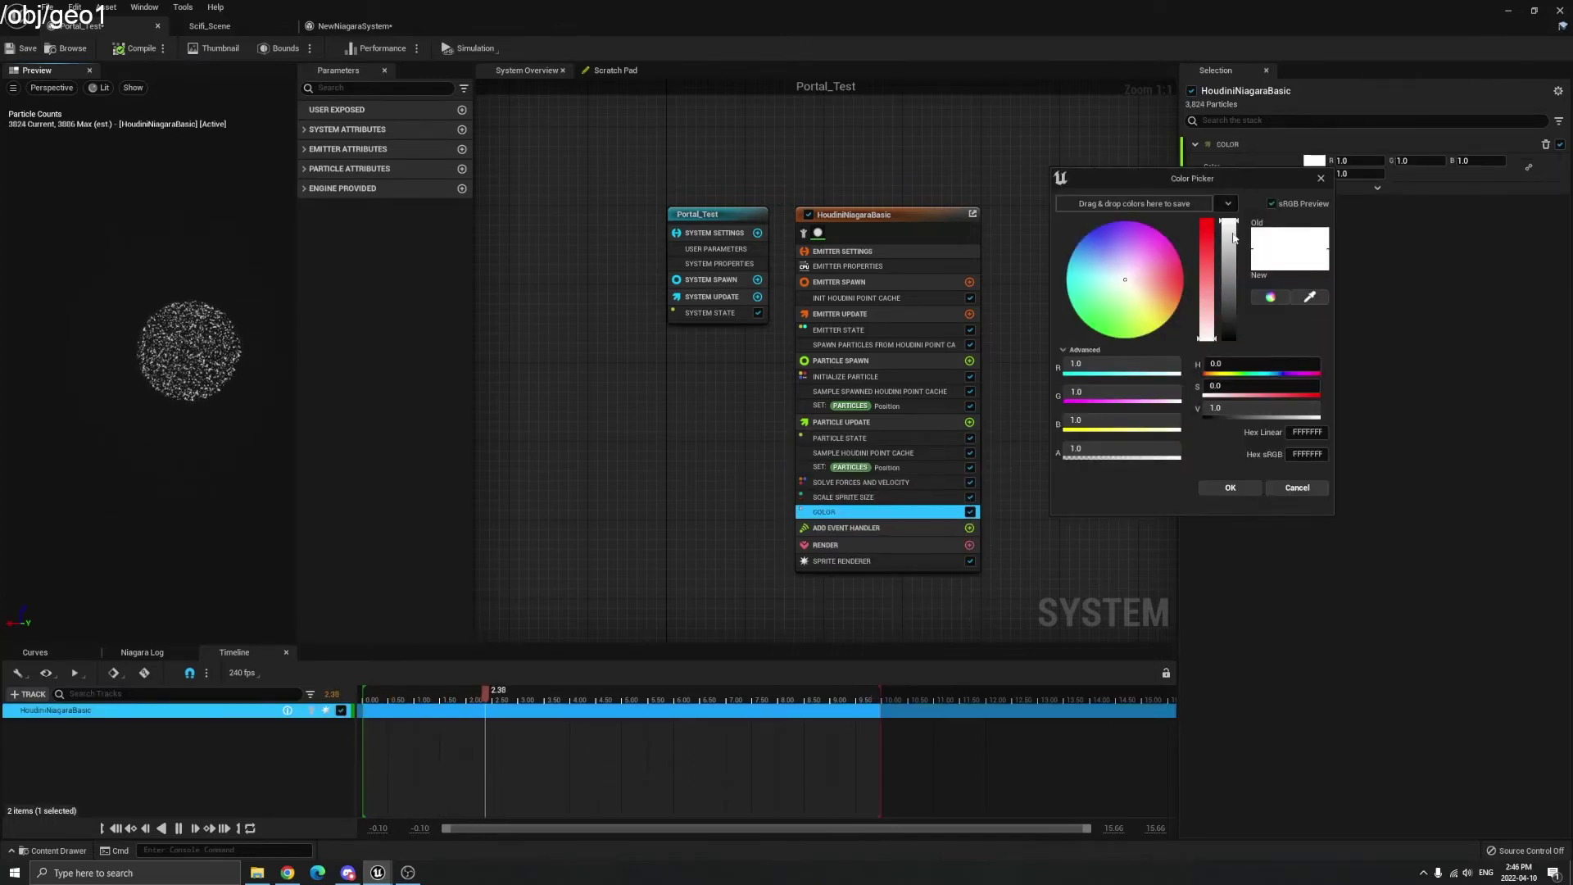
{"action": "left_click_drag", "start_coordinate": [1115, 247], "coordinate": [1099, 233]}
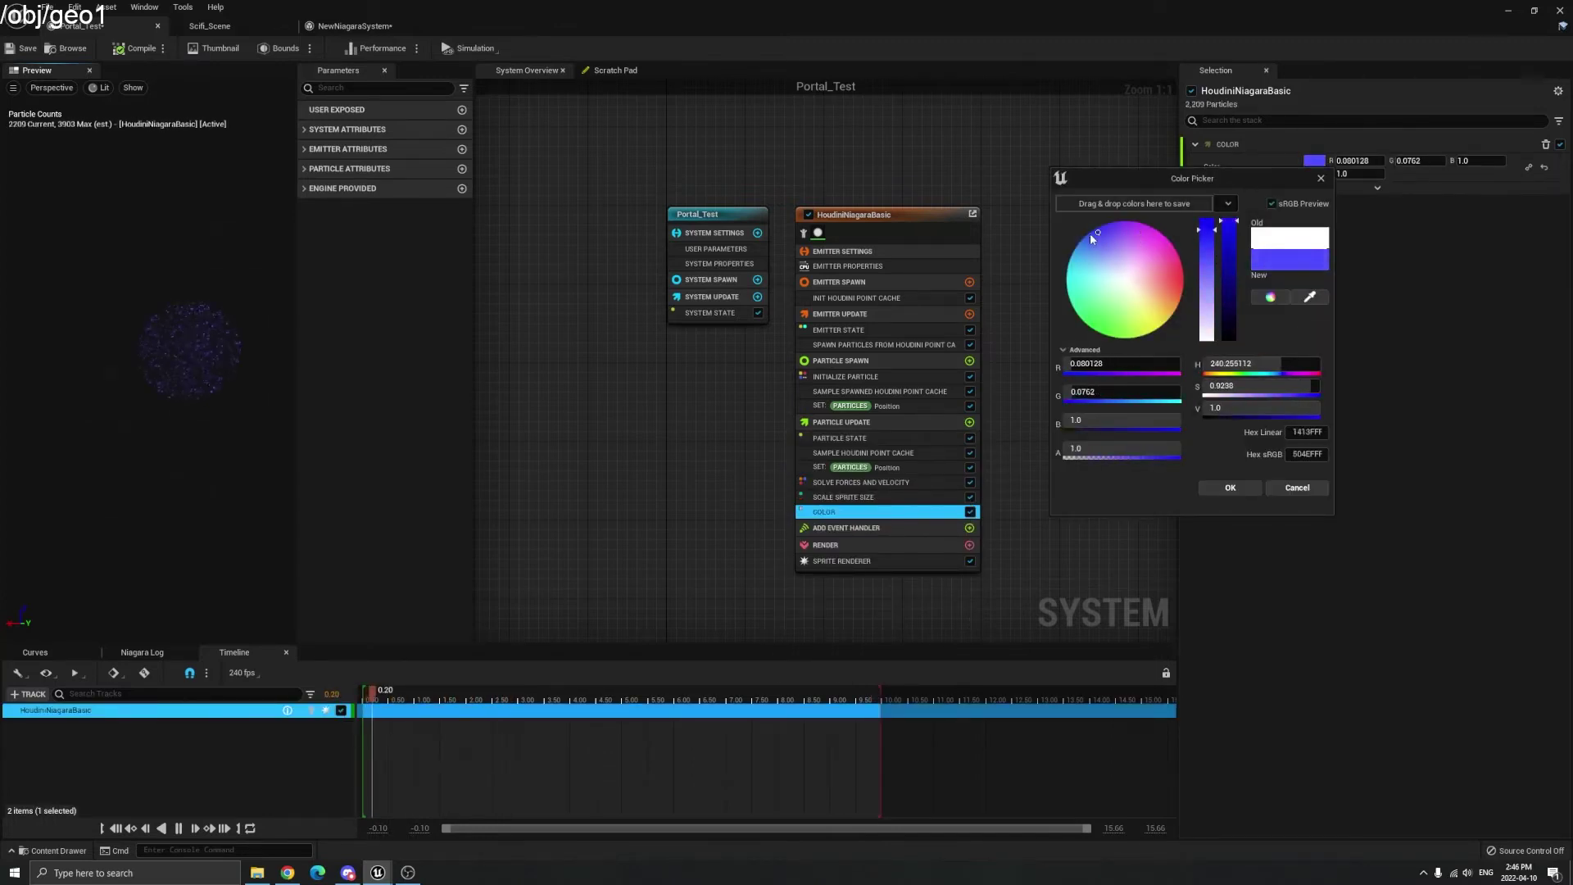
{"action": "left_click_drag", "start_coordinate": [1119, 323], "coordinate": [1157, 292]}
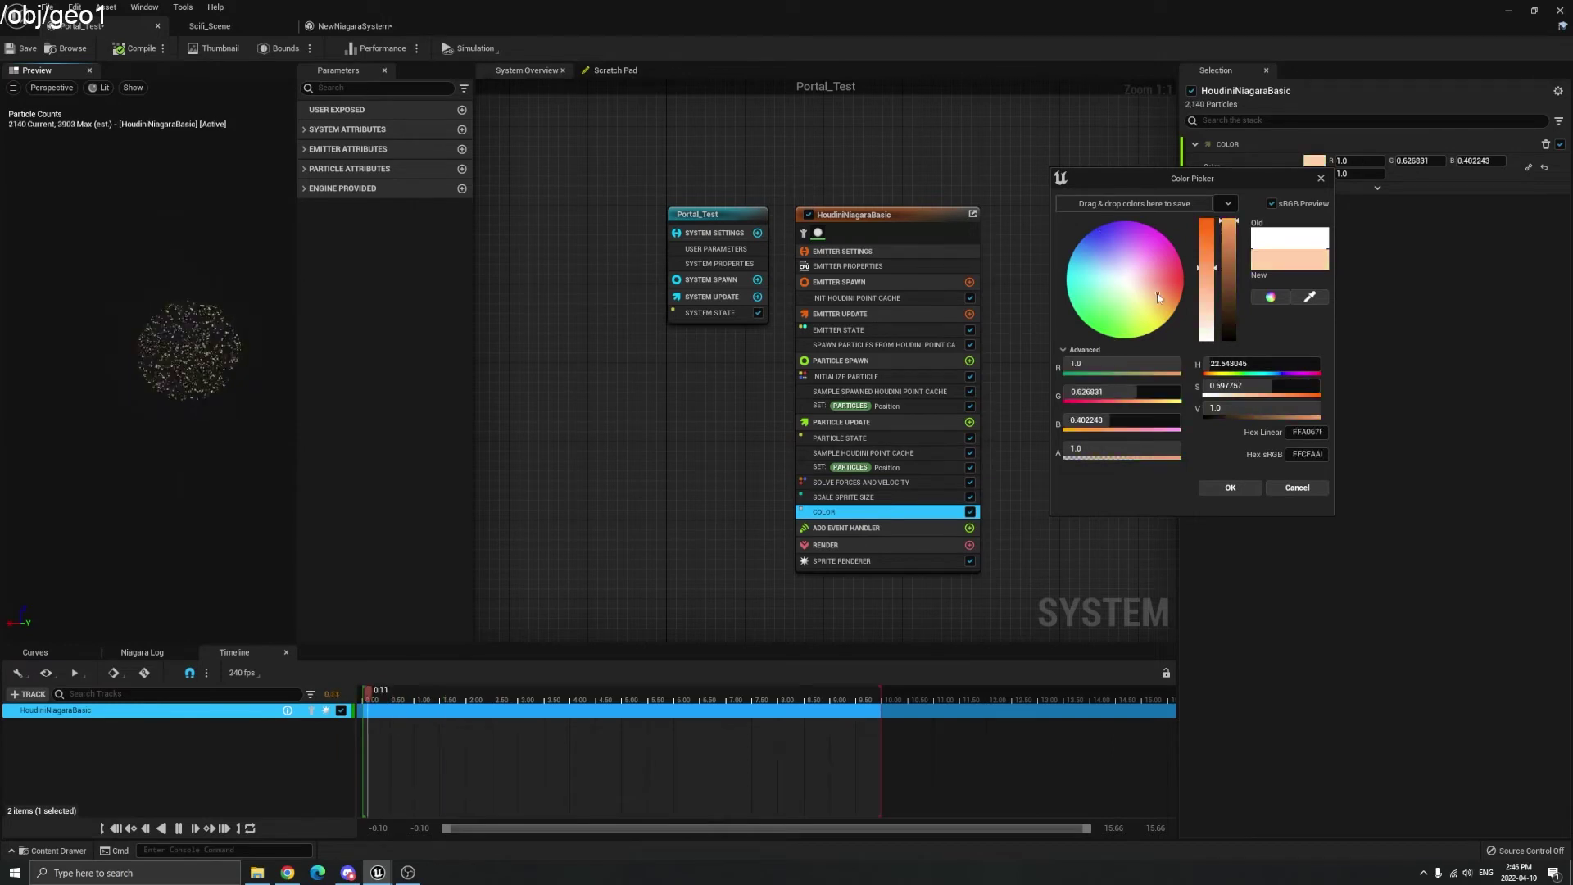
{"action": "left_click", "coordinate": [1307, 490]}
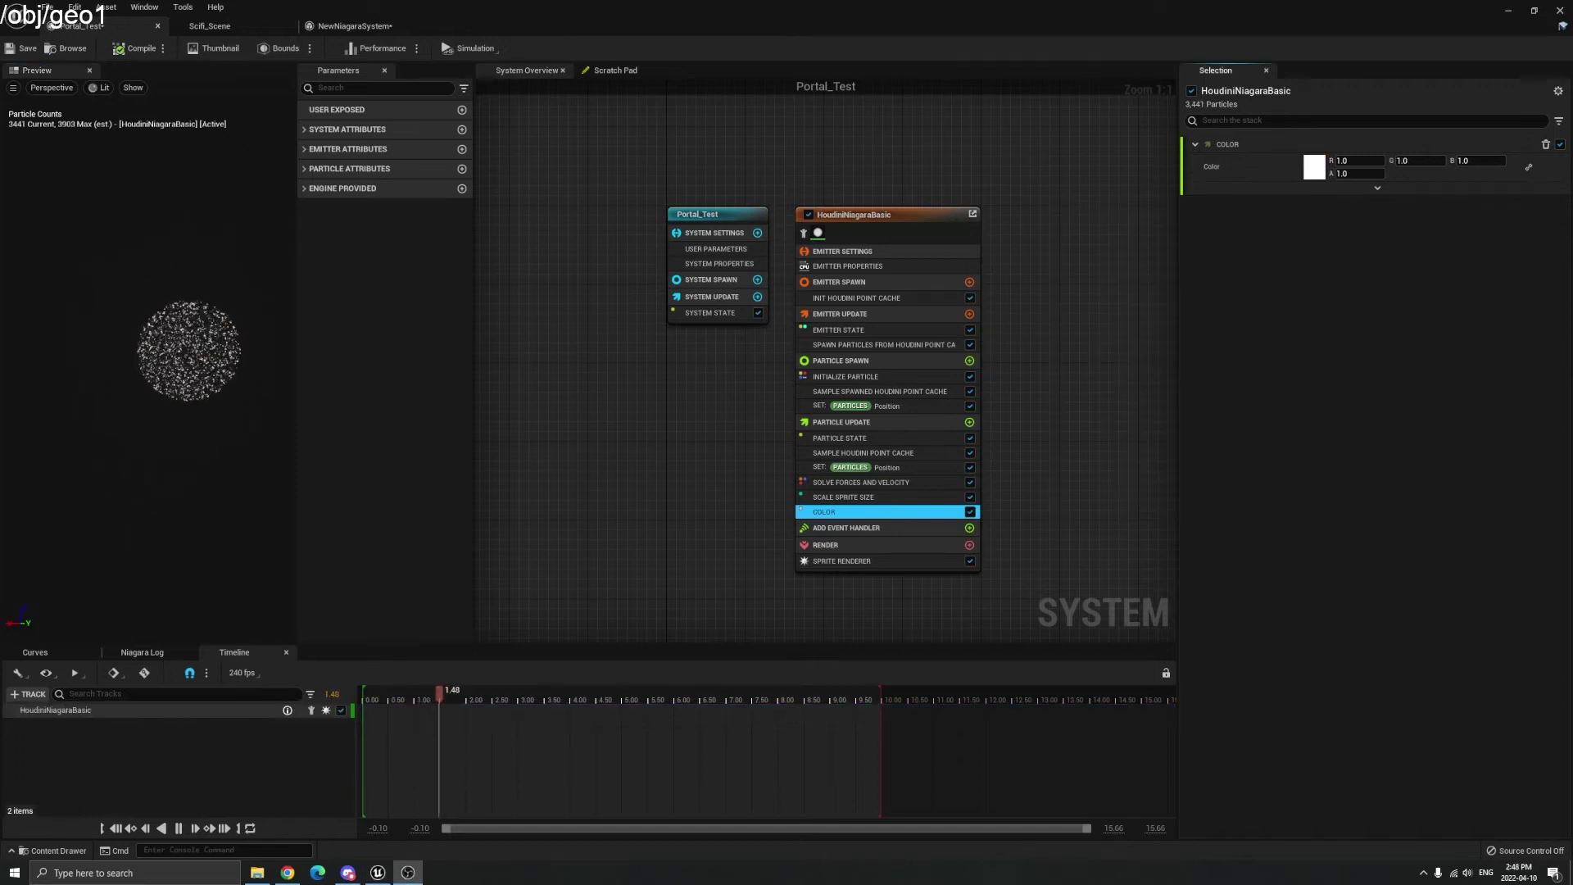
- Reveal the Color module's scale inputs and drive Scale Color with Multiply Vector by Float
{"action": "left_click", "coordinate": [1361, 344]}
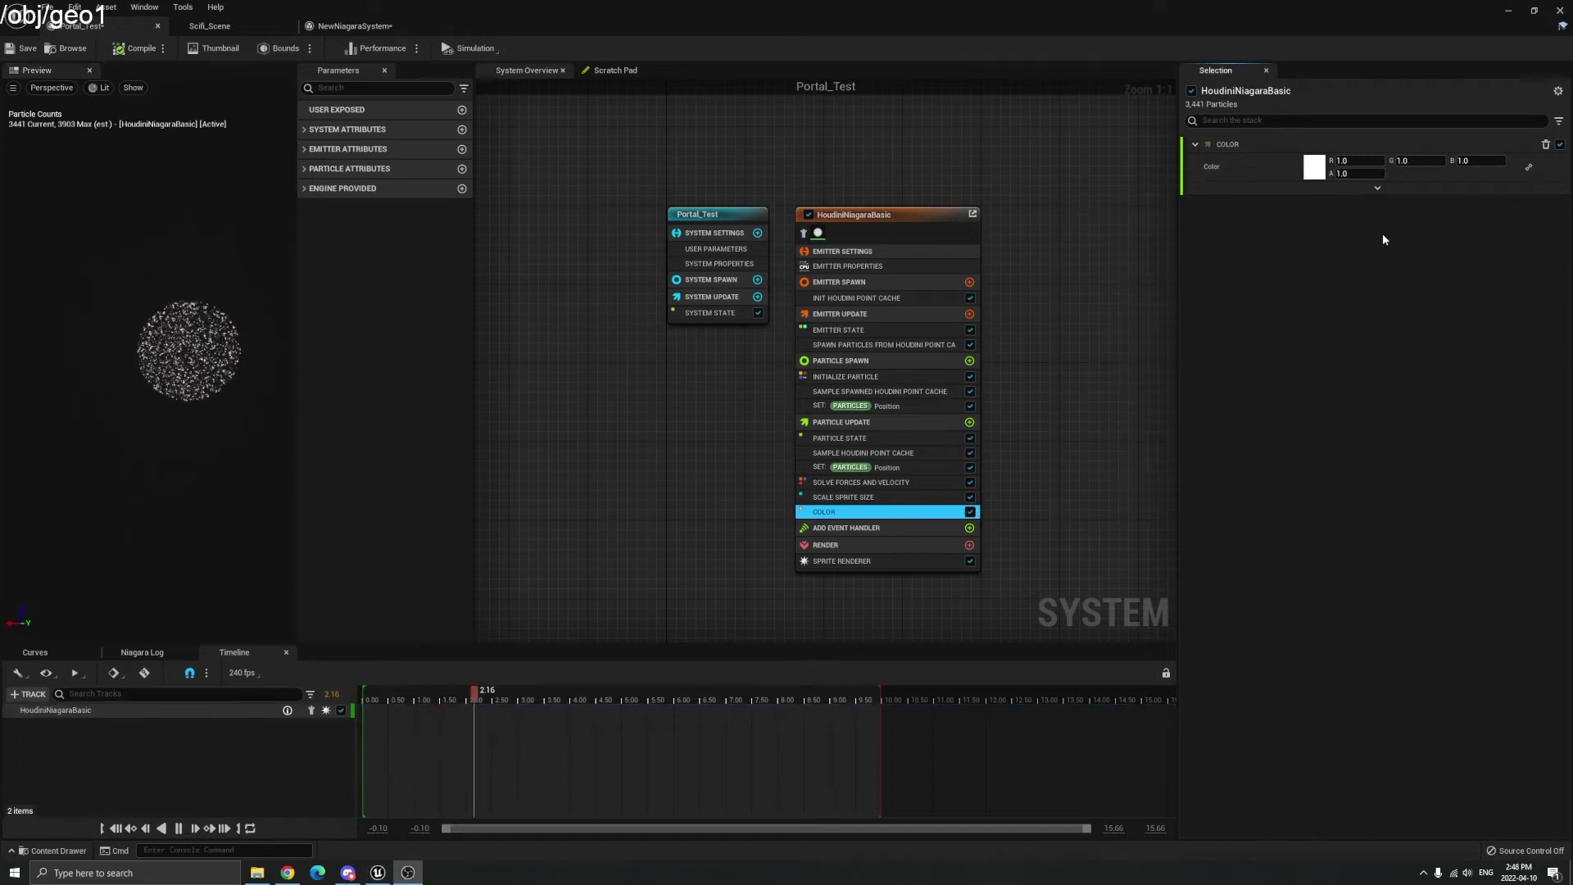
{"action": "left_click", "coordinate": [1379, 186]}
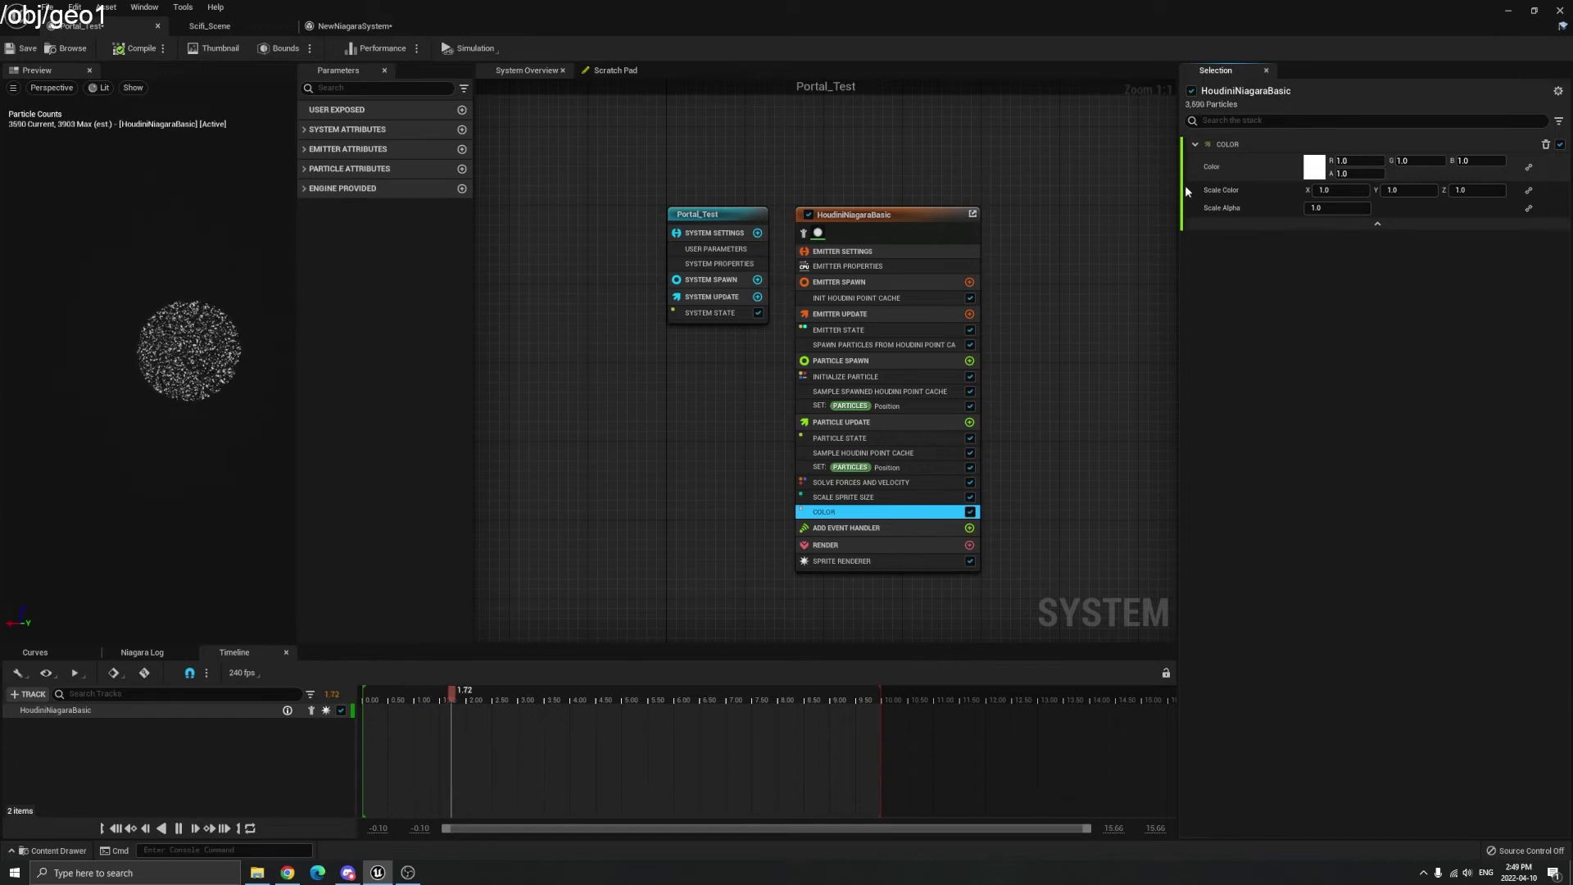
{"action": "left_click", "coordinate": [1528, 192]}
{"action": "type", "text": "multi"}
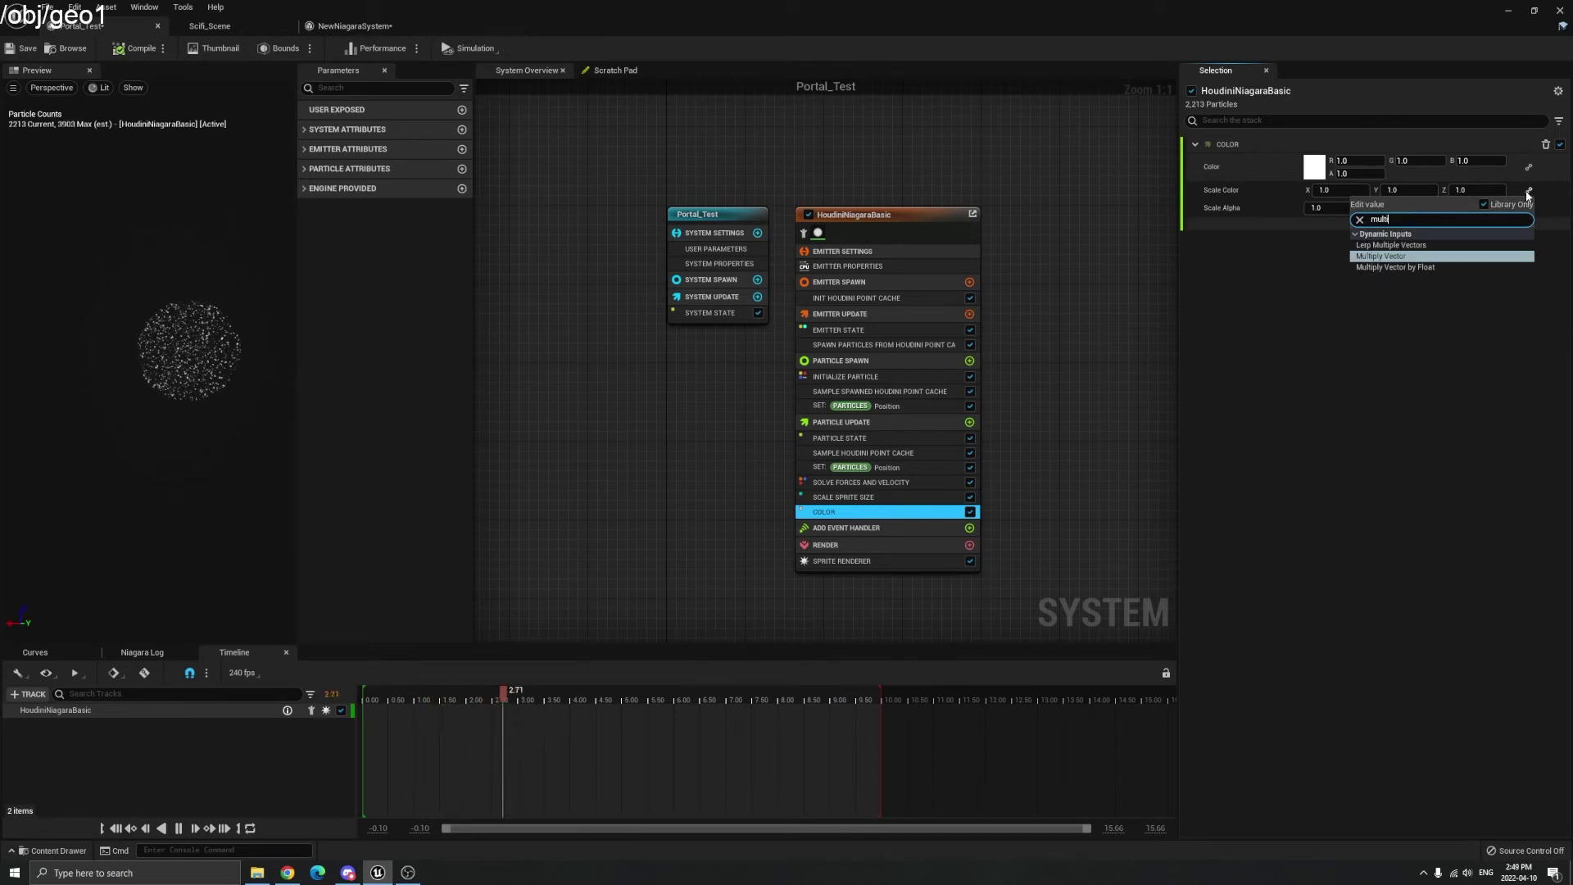
{"action": "key", "text": "Down"}
{"action": "key", "text": "Return"}
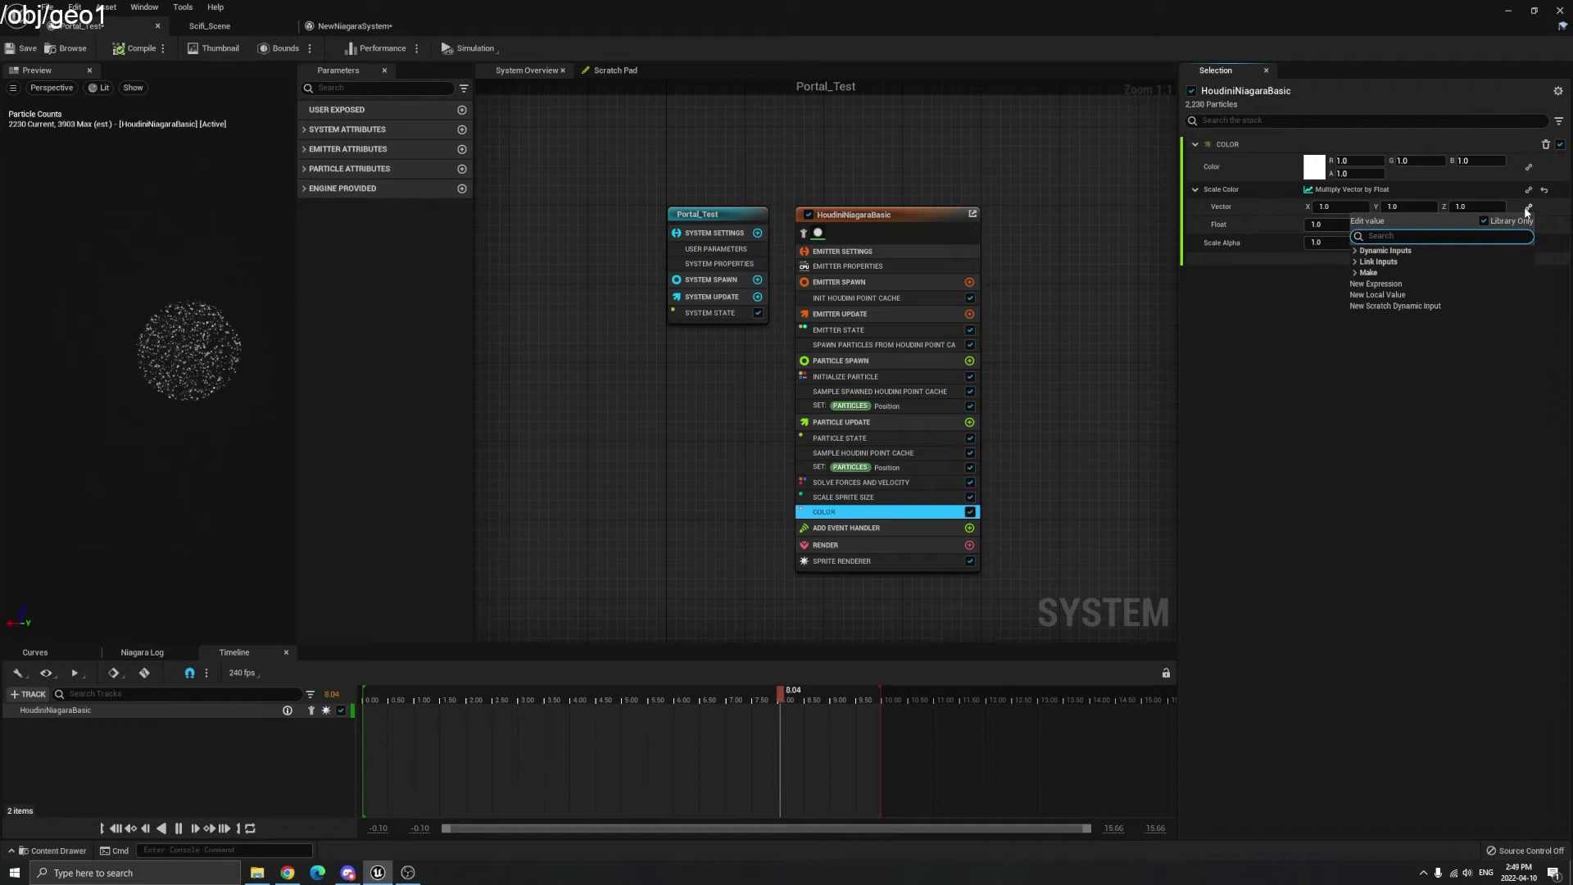
- Link the Vector input of Scale Color's multiplication to the Particles Houdini Color attribute
{"action": "type", "text": "houdin"}
{"action": "key", "text": "Up"}
{"action": "key", "text": "Up"}
{"action": "key", "text": "Up"}
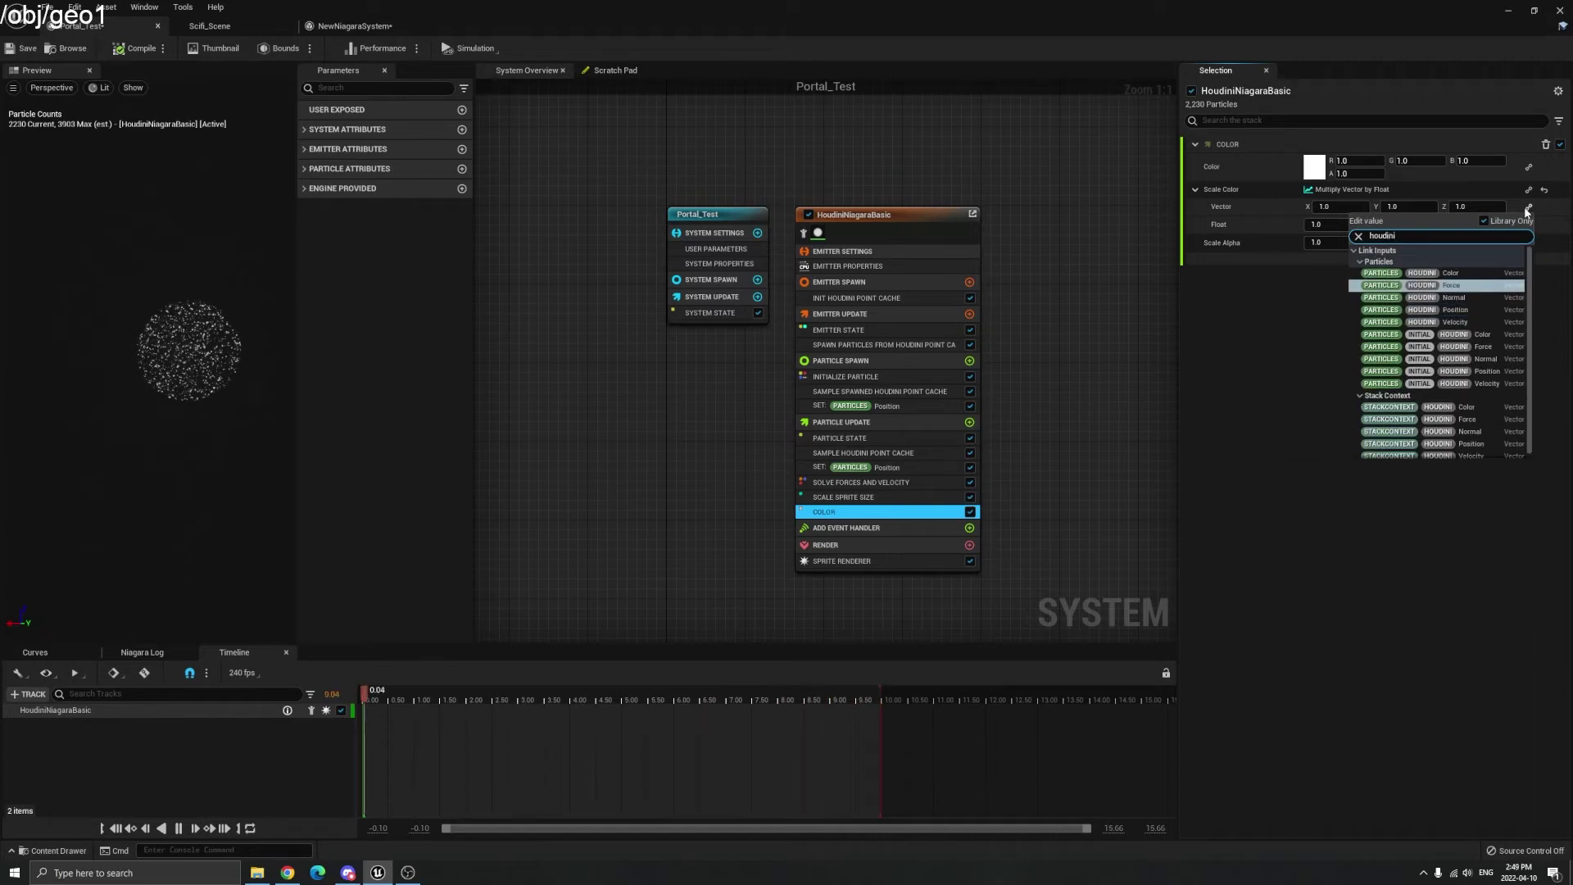
{"action": "key", "text": "Return"}
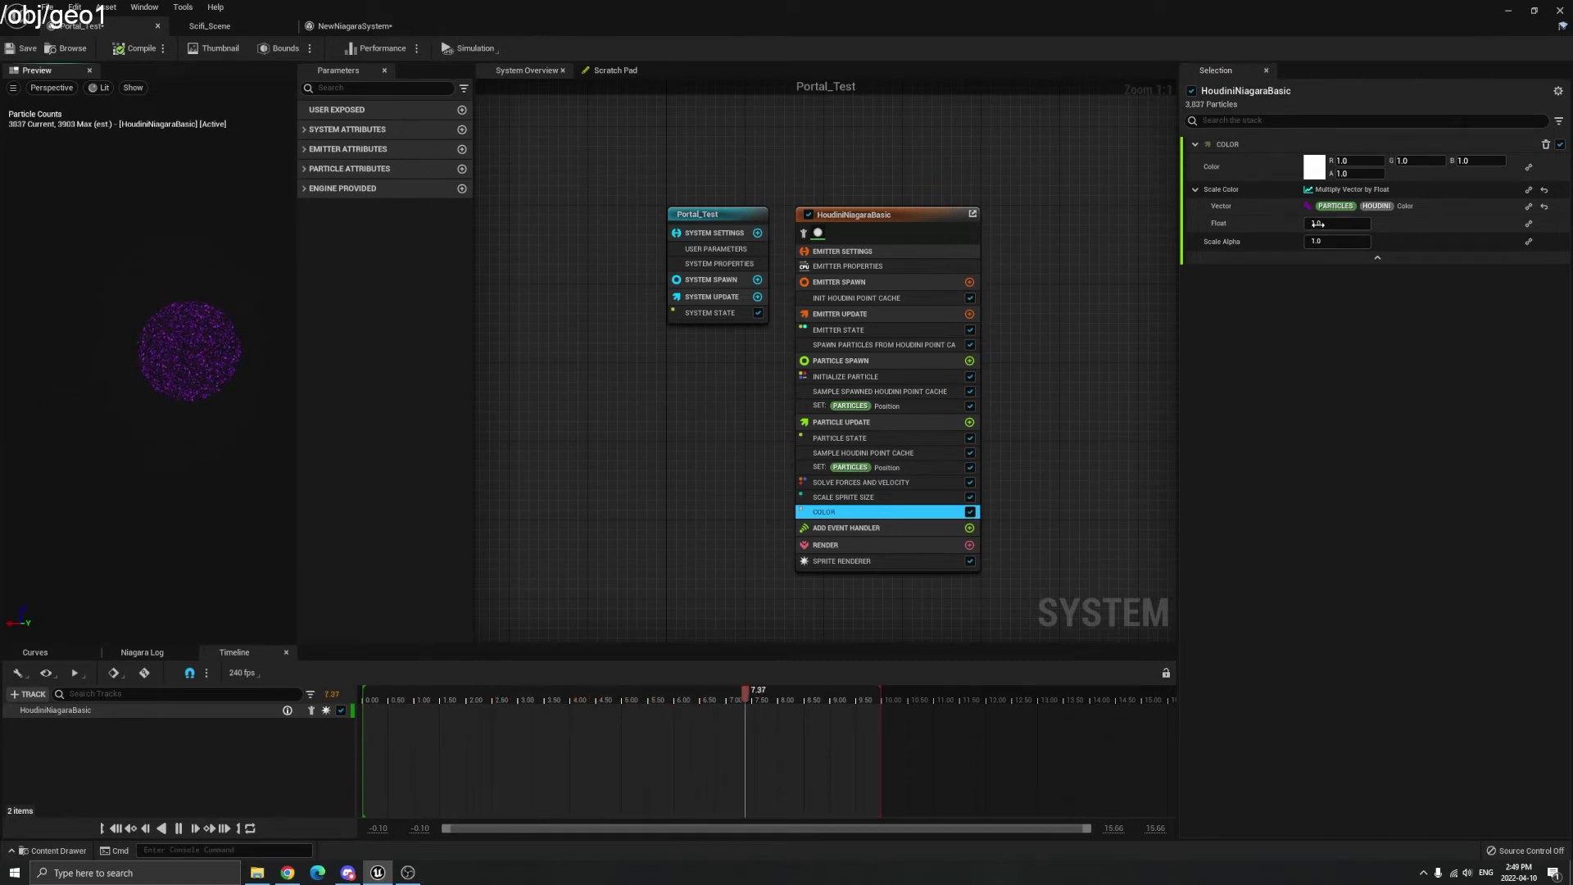
- Raise Scale Color's Float multiplier to about 121, undo a trial Scale Alpha change, and check the glow in the preview
{"action": "mouse_move", "coordinate": [1335, 223]}
{"action": "left_mouse_down"}
{"action": "mouse_move", "coordinate": [1467, 223]}
{"action": "mouse_move", "coordinate": [1344, 241]}
{"action": "left_mouse_up"}
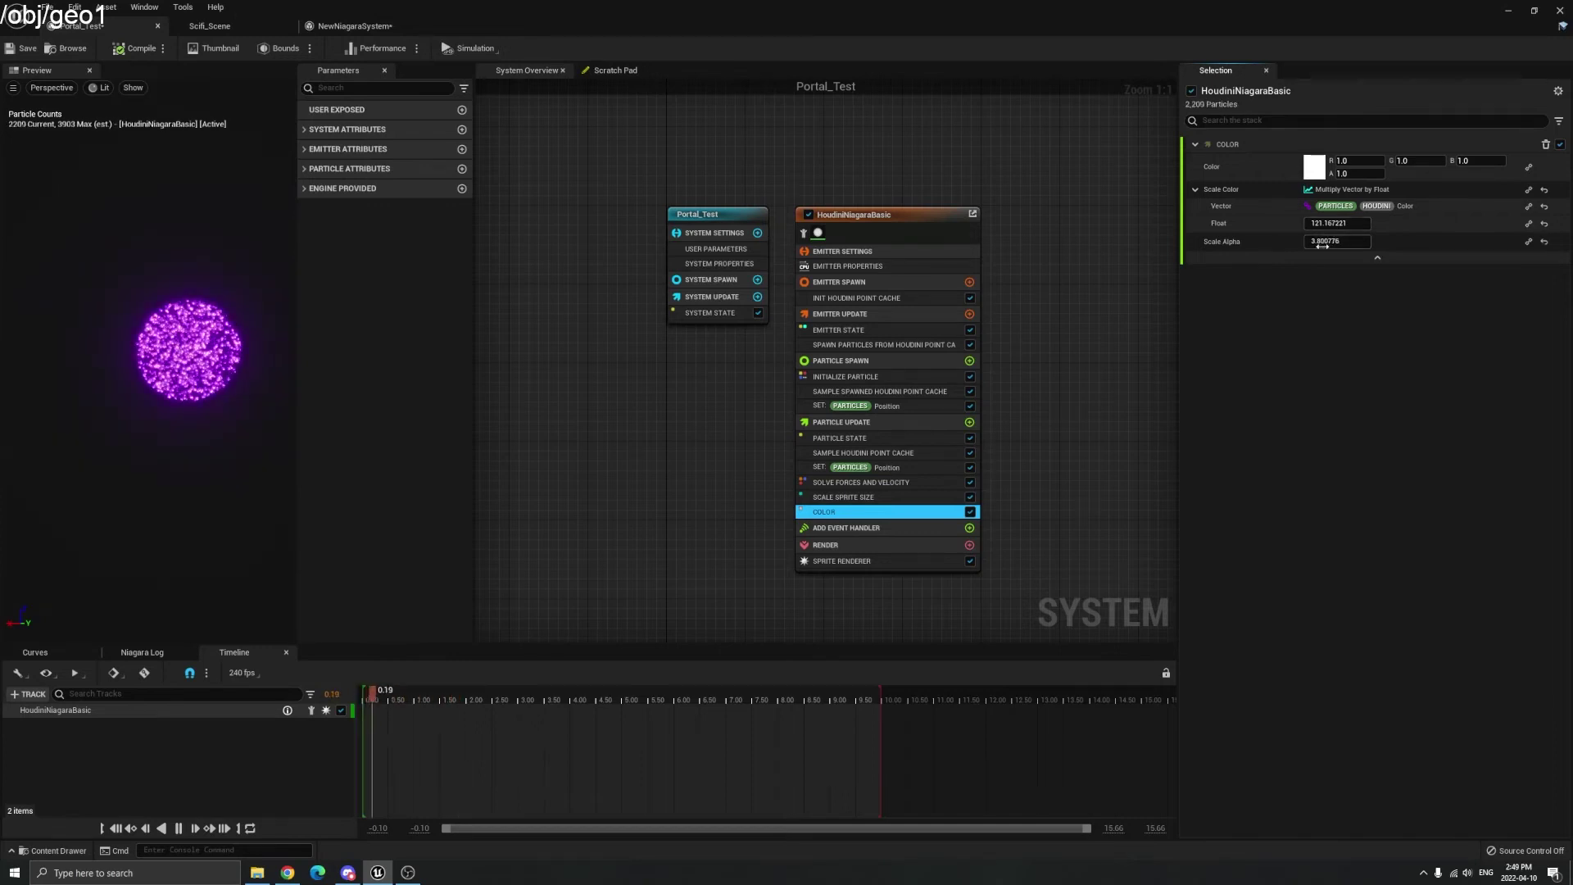
{"action": "key", "text": "ctrl+z"}
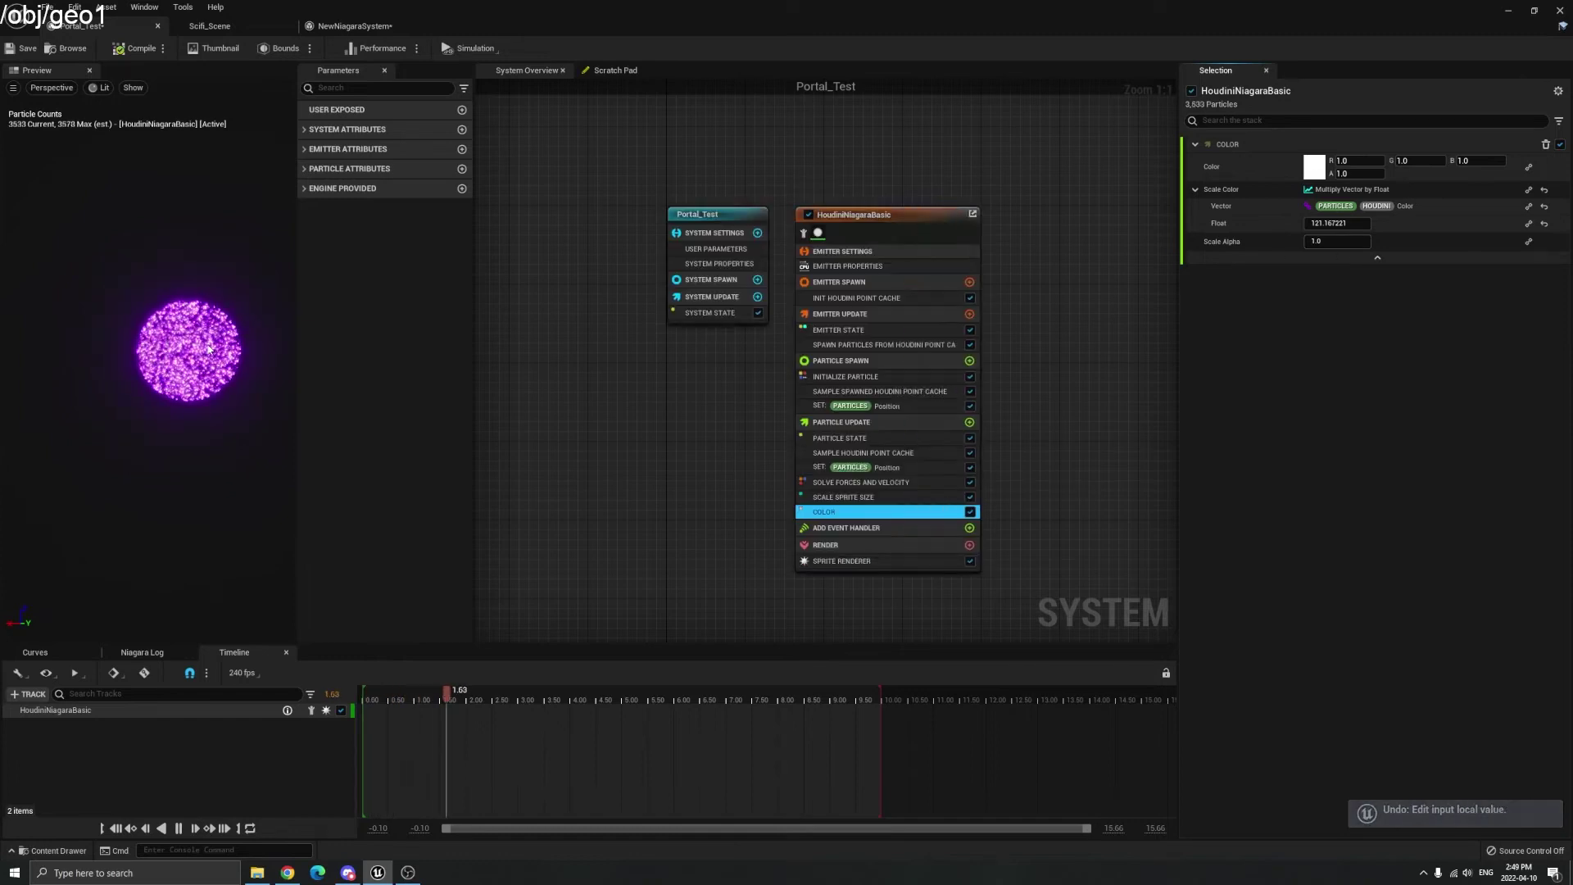
{"action": "left_click_drag", "start_coordinate": [245, 361], "coordinate": [170, 373]}
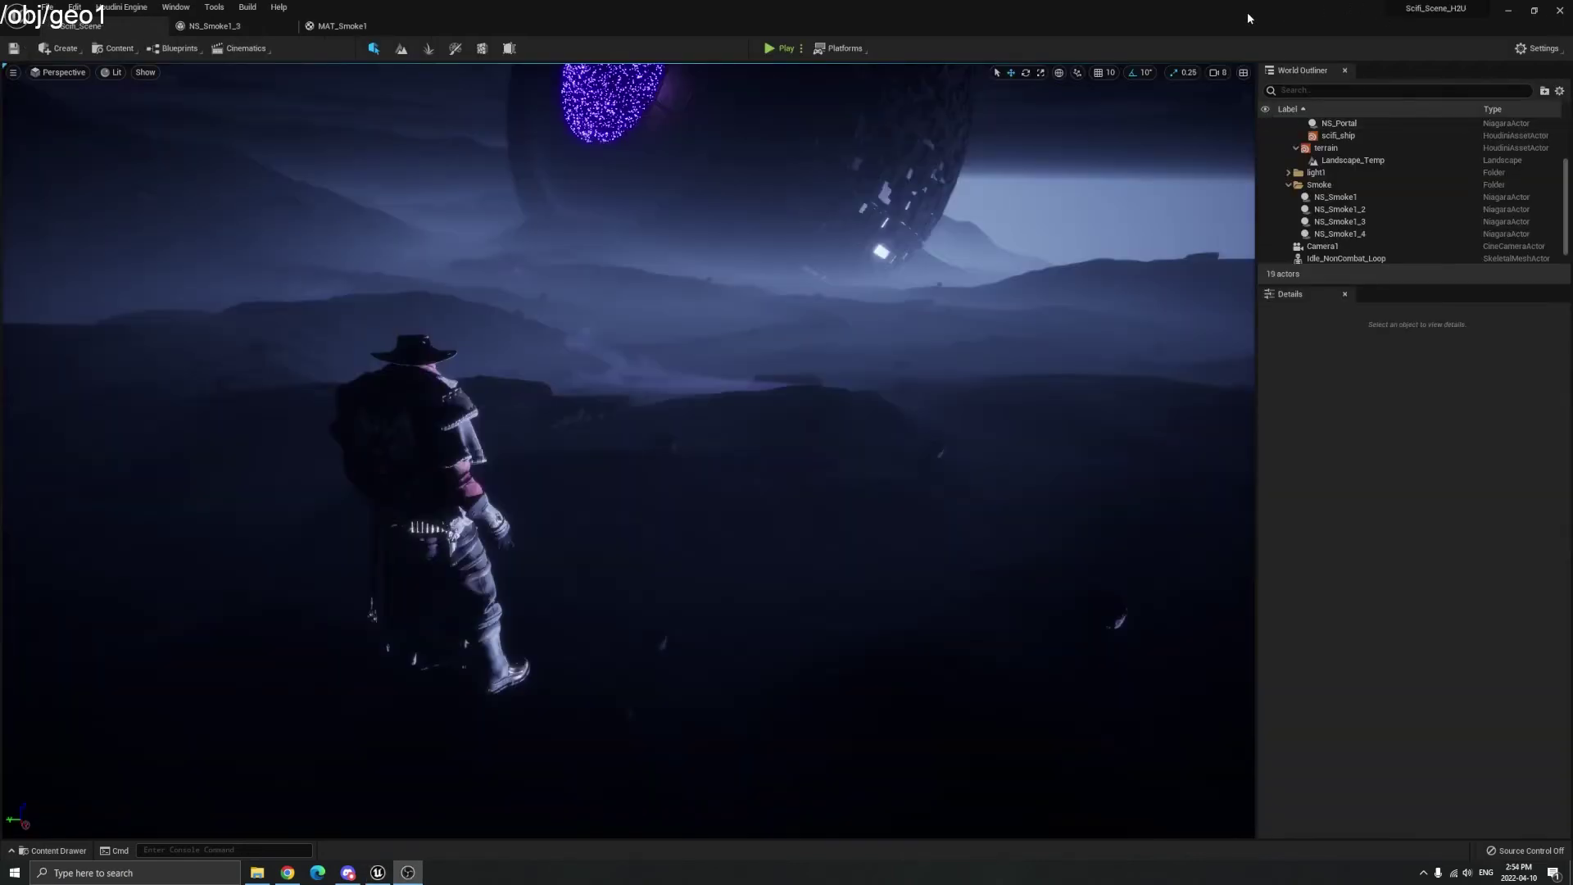
- Browse the project's Textures and Material folders for the smoke textures and smoke materials
{"action": "key", "text": "ctrl+space"}
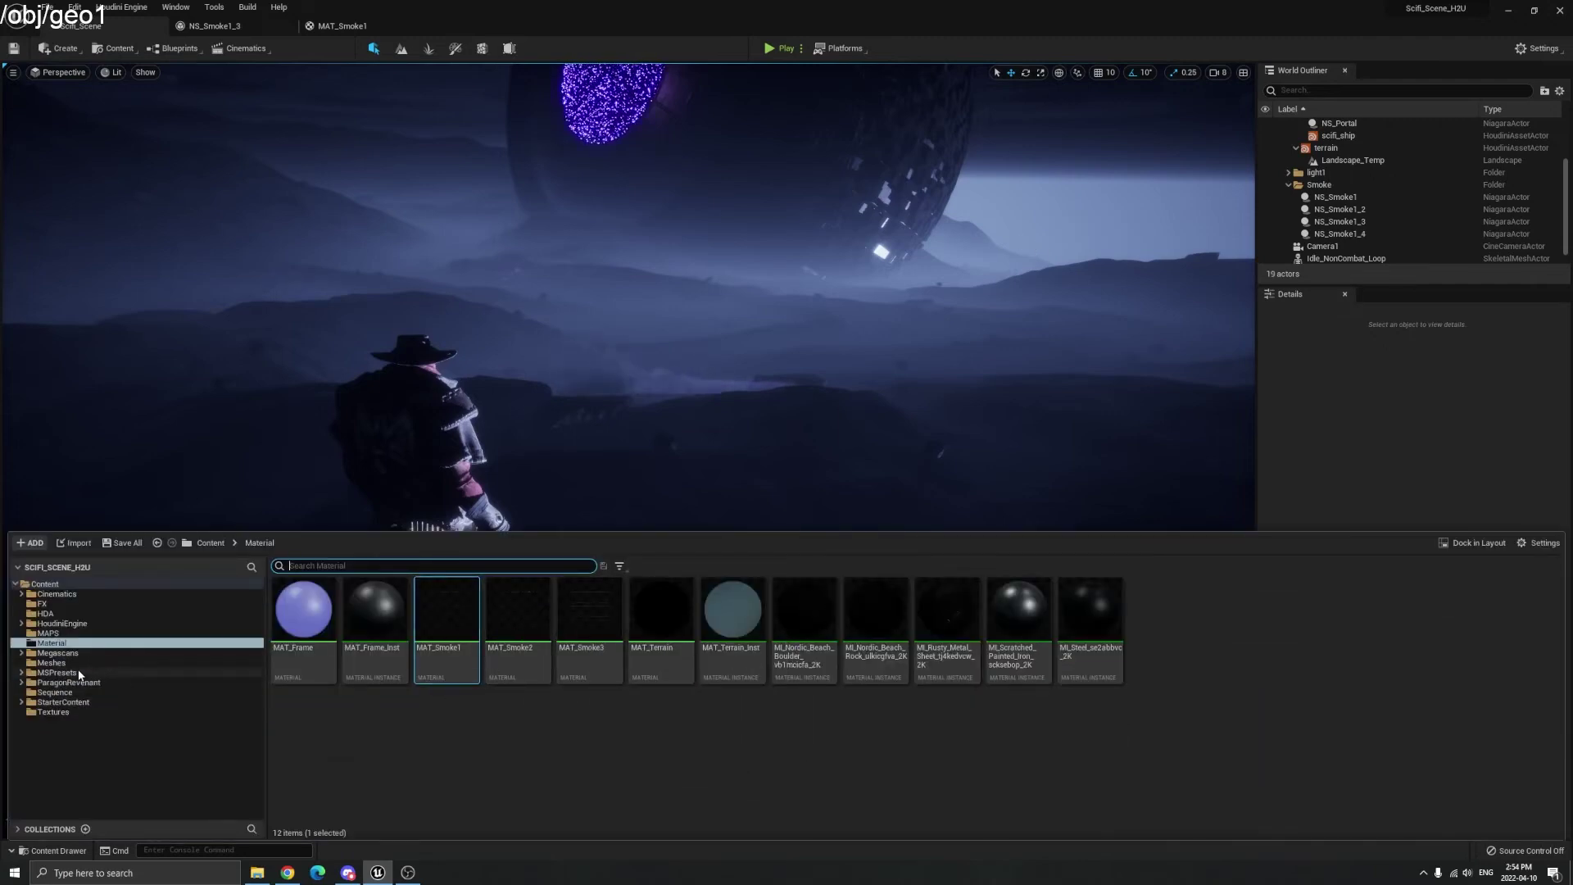
{"action": "left_click", "coordinate": [55, 712]}
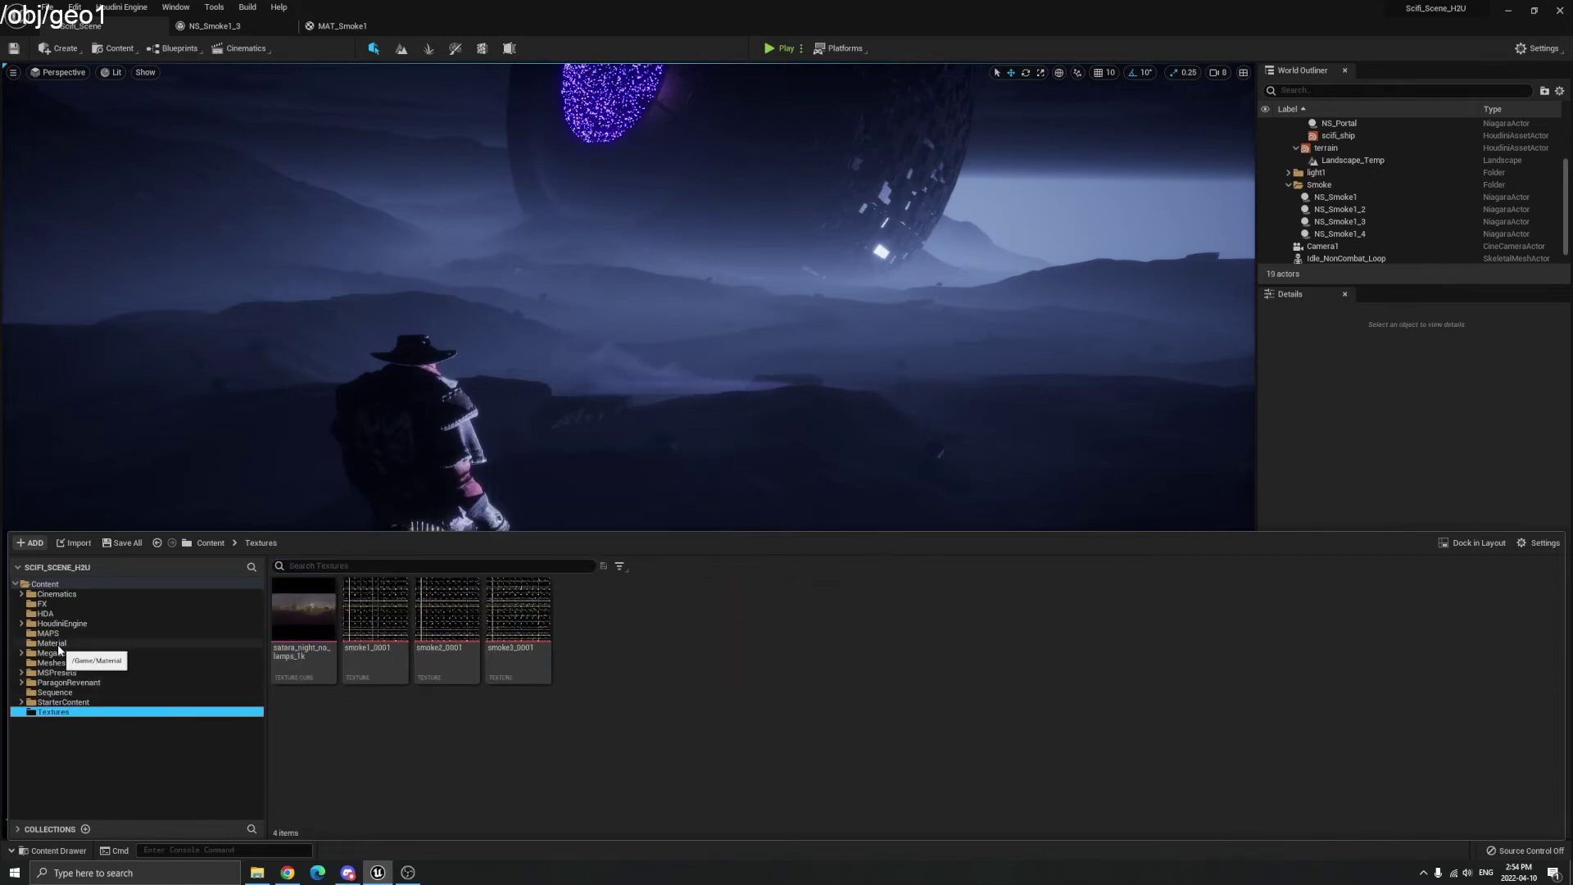
{"action": "left_click", "coordinate": [115, 644]}
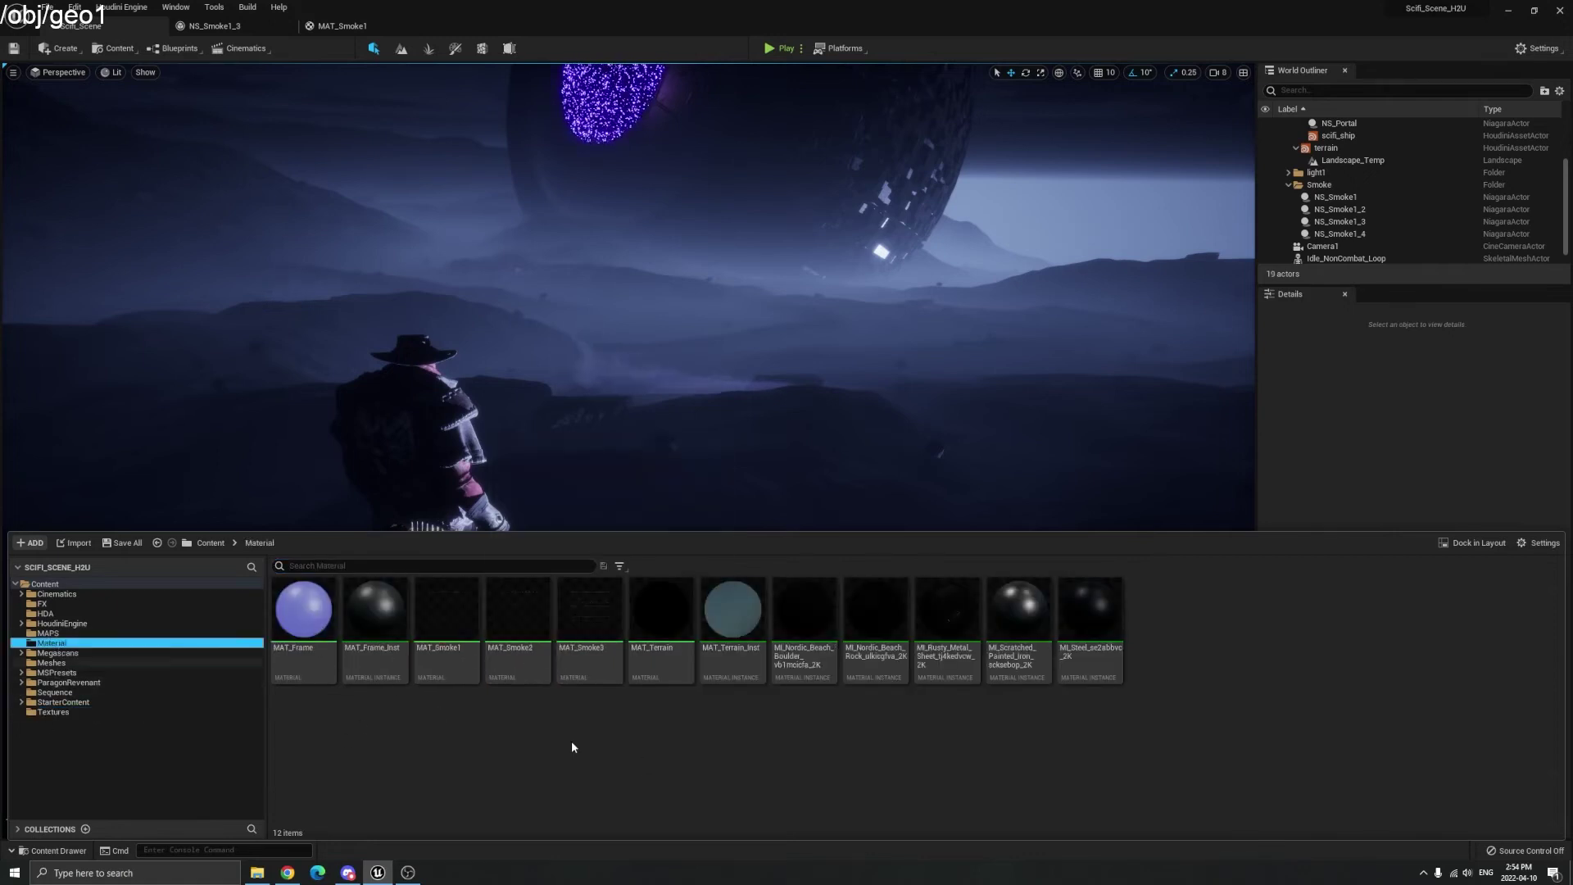
- Examine how Particle Color and the Texture Sample are multiplied into Emissive Color and Opacity in MAT_Smoke1
{"action": "left_click", "coordinate": [336, 26]}
{"action": "left_click_drag", "start_coordinate": [658, 525], "coordinate": [636, 498]}
{"action": "left_click_drag", "start_coordinate": [658, 302], "coordinate": [596, 322]}
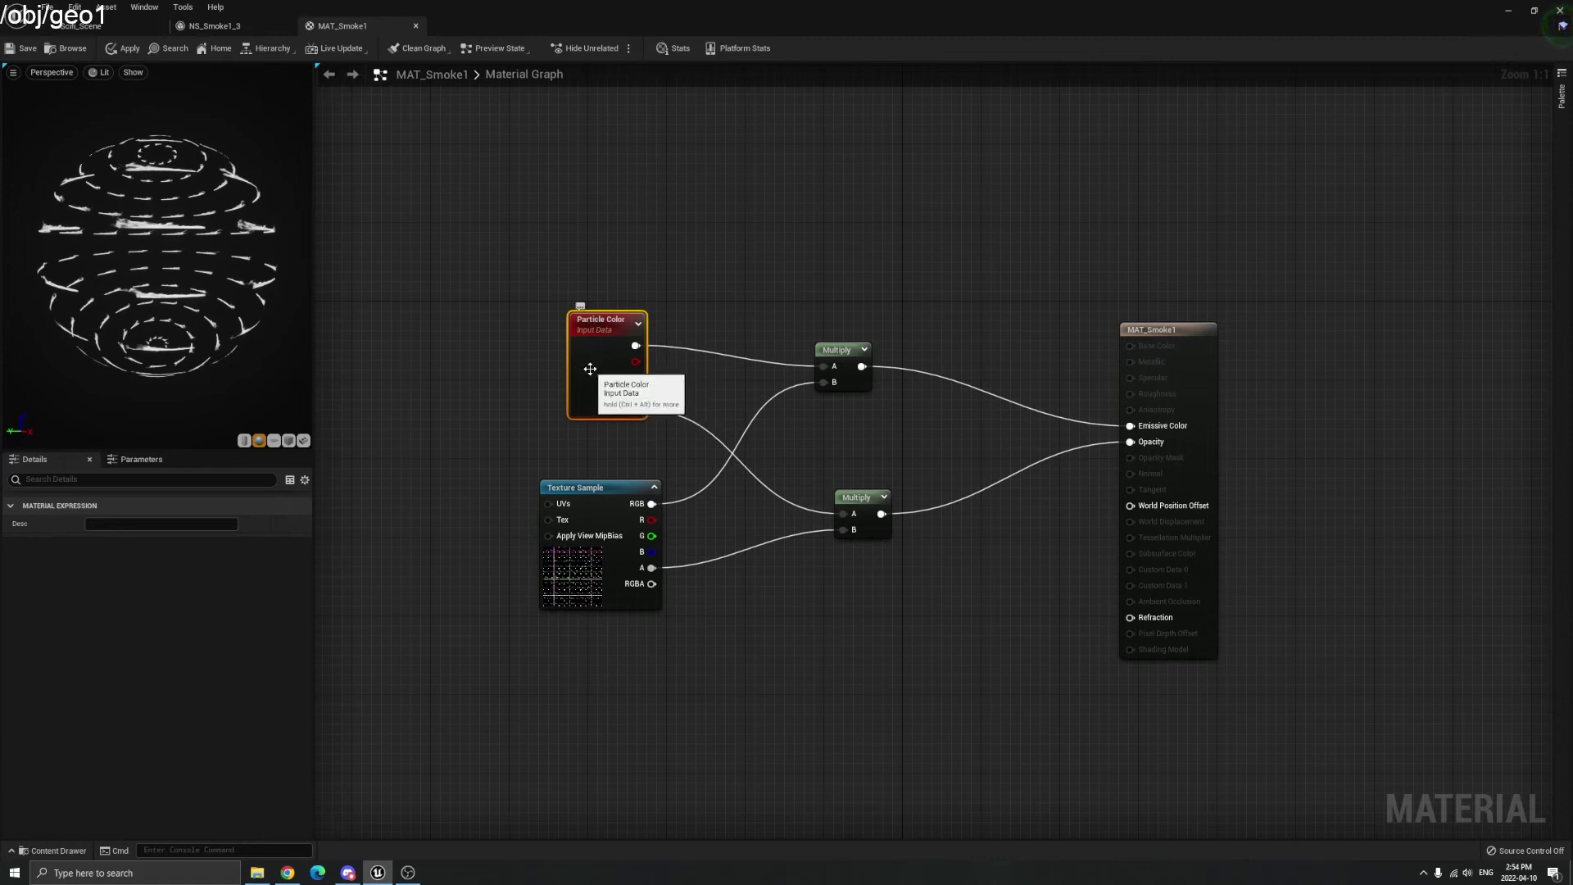
{"action": "scroll", "coordinate": [154, 209], "scroll_direction": "up", "scroll_amount": 3}
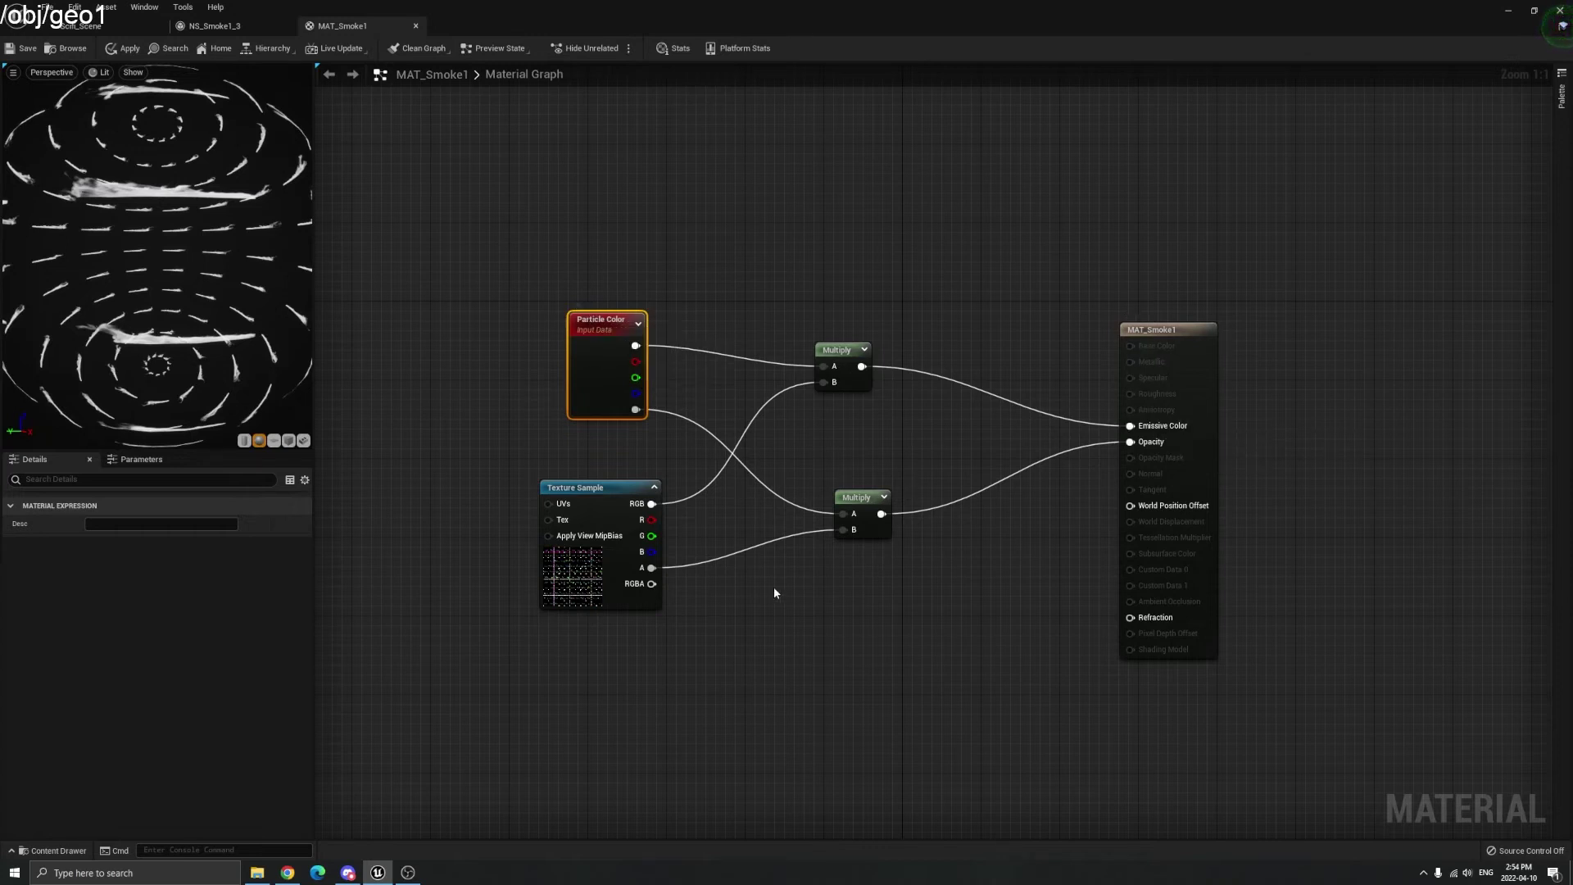
{"action": "left_click_drag", "start_coordinate": [631, 528], "coordinate": [652, 516]}
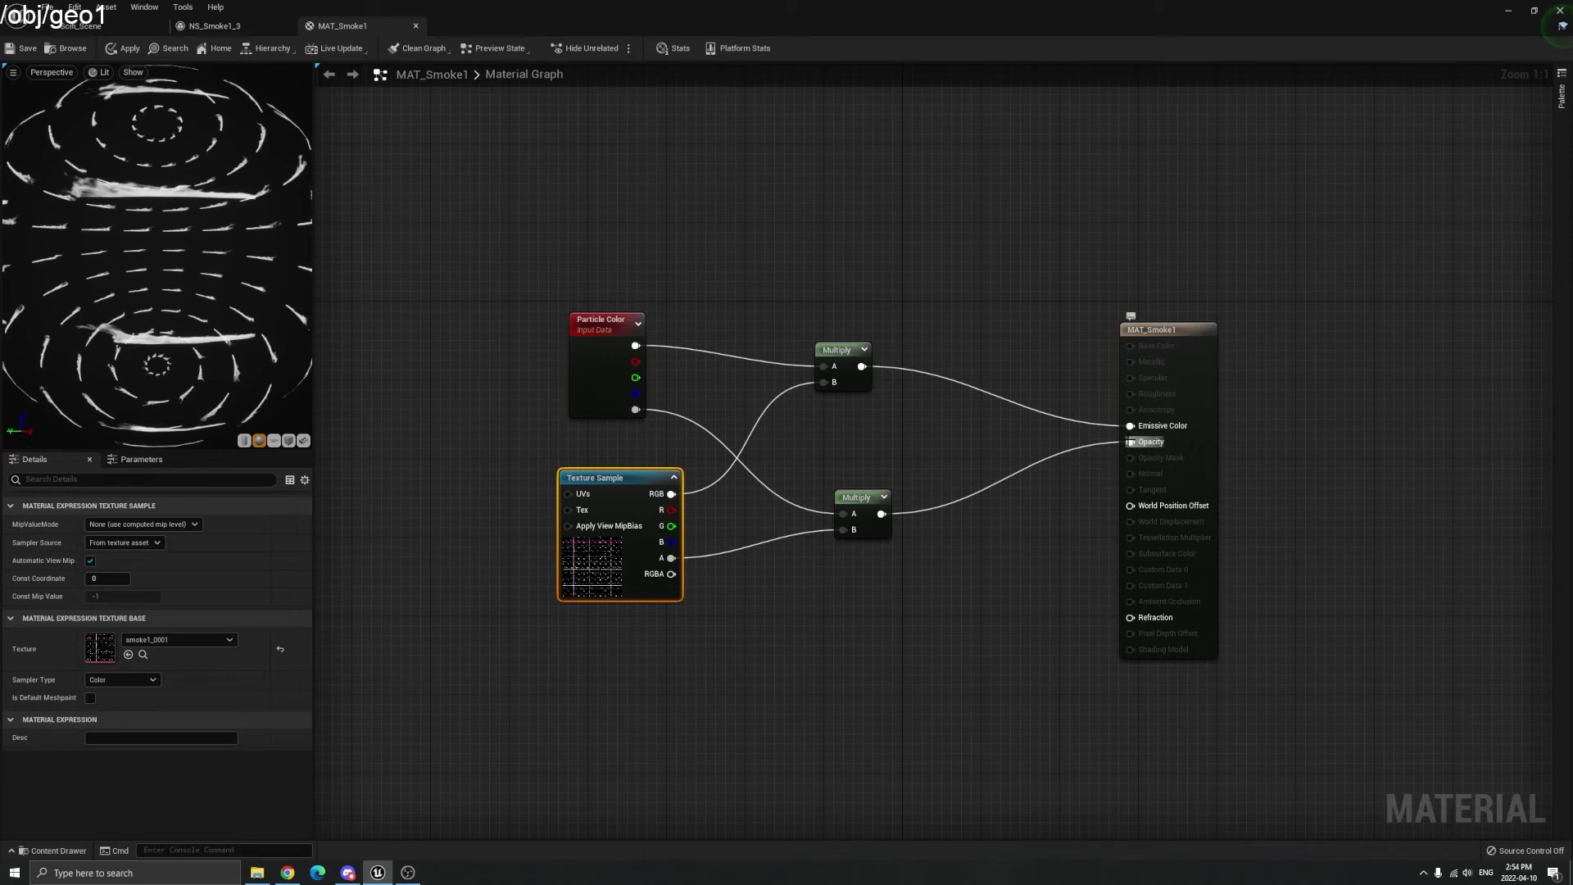
- Review the MAT_Smoke1 output node's Blend Mode, Shading Model and Two Sided settings, keeping Unlit shading
{"action": "left_click", "coordinate": [1167, 344]}
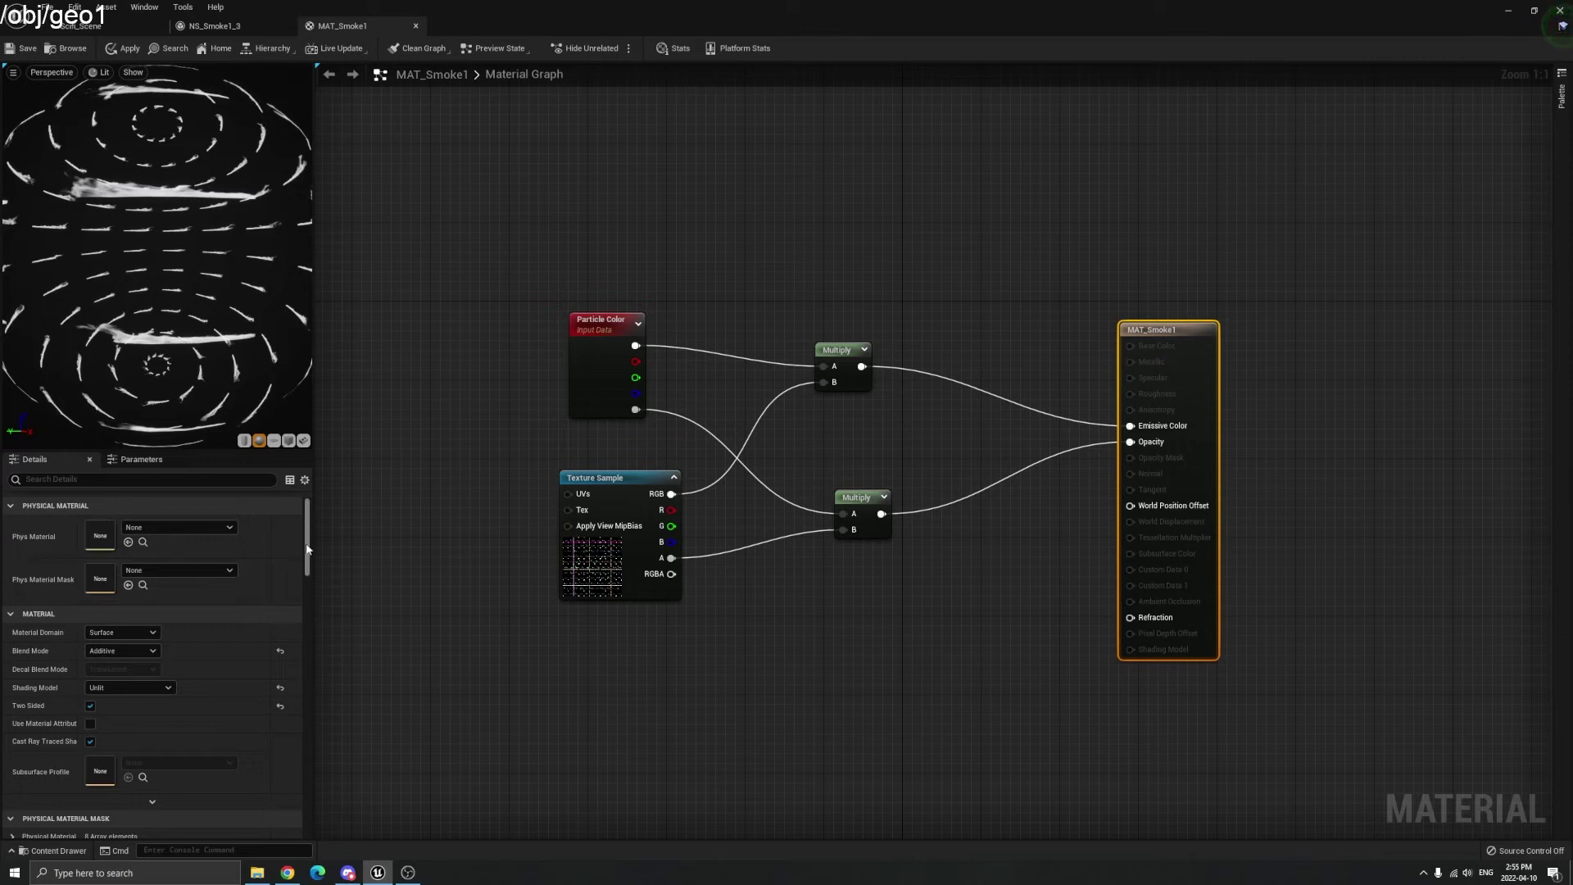
{"action": "left_click", "coordinate": [109, 687]}
{"action": "left_click", "coordinate": [105, 702]}
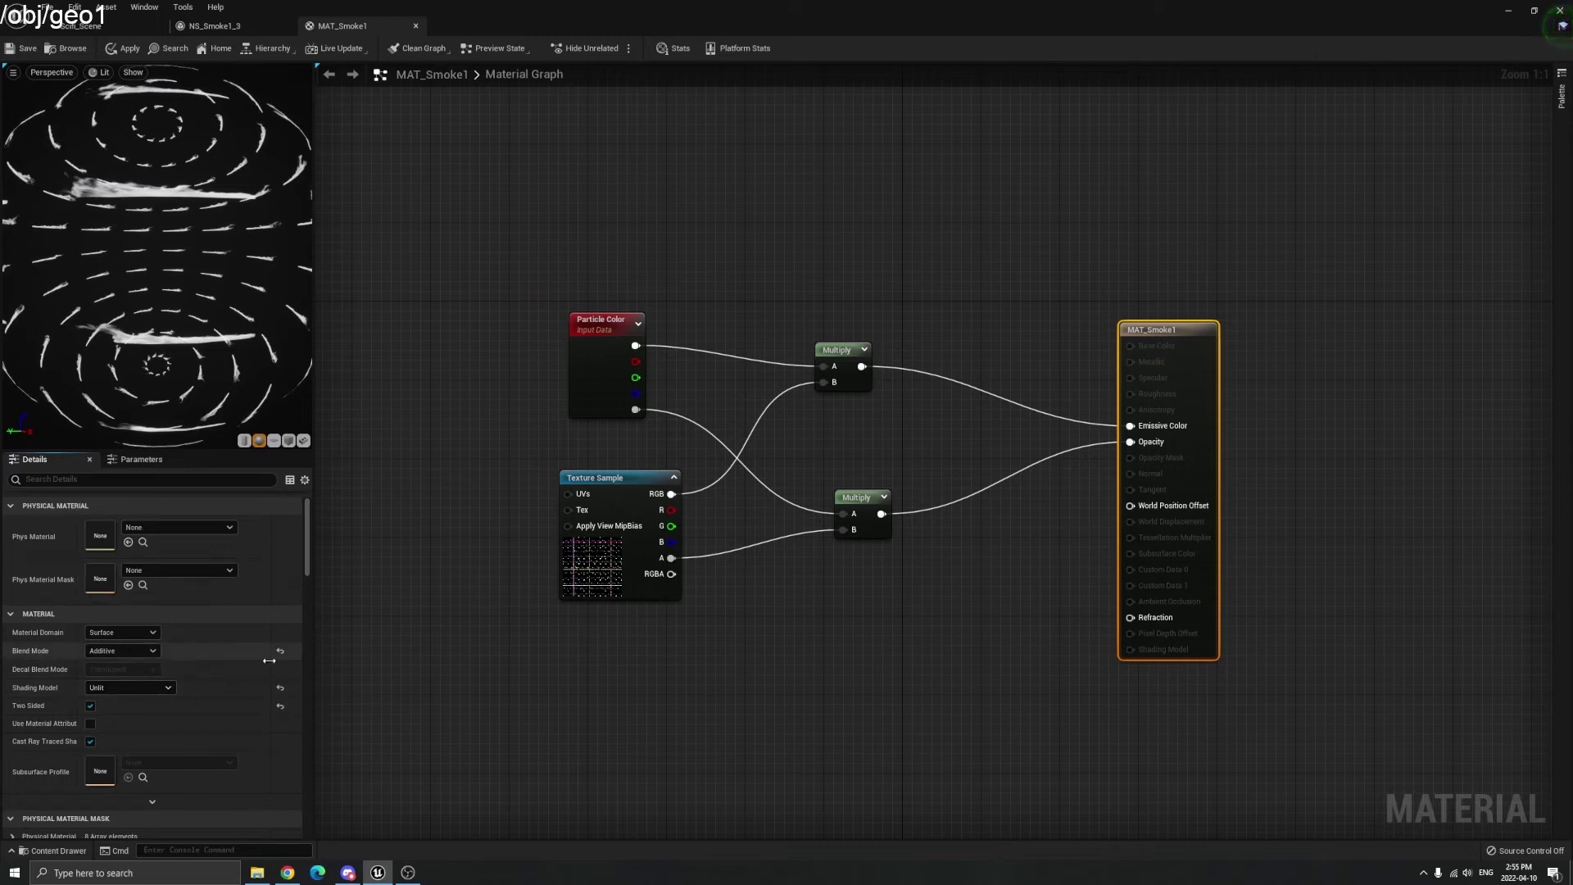
{"action": "scroll", "coordinate": [236, 656], "scroll_direction": "down", "scroll_amount": 3}
{"action": "scroll", "coordinate": [157, 657], "scroll_direction": "up", "scroll_amount": 2}
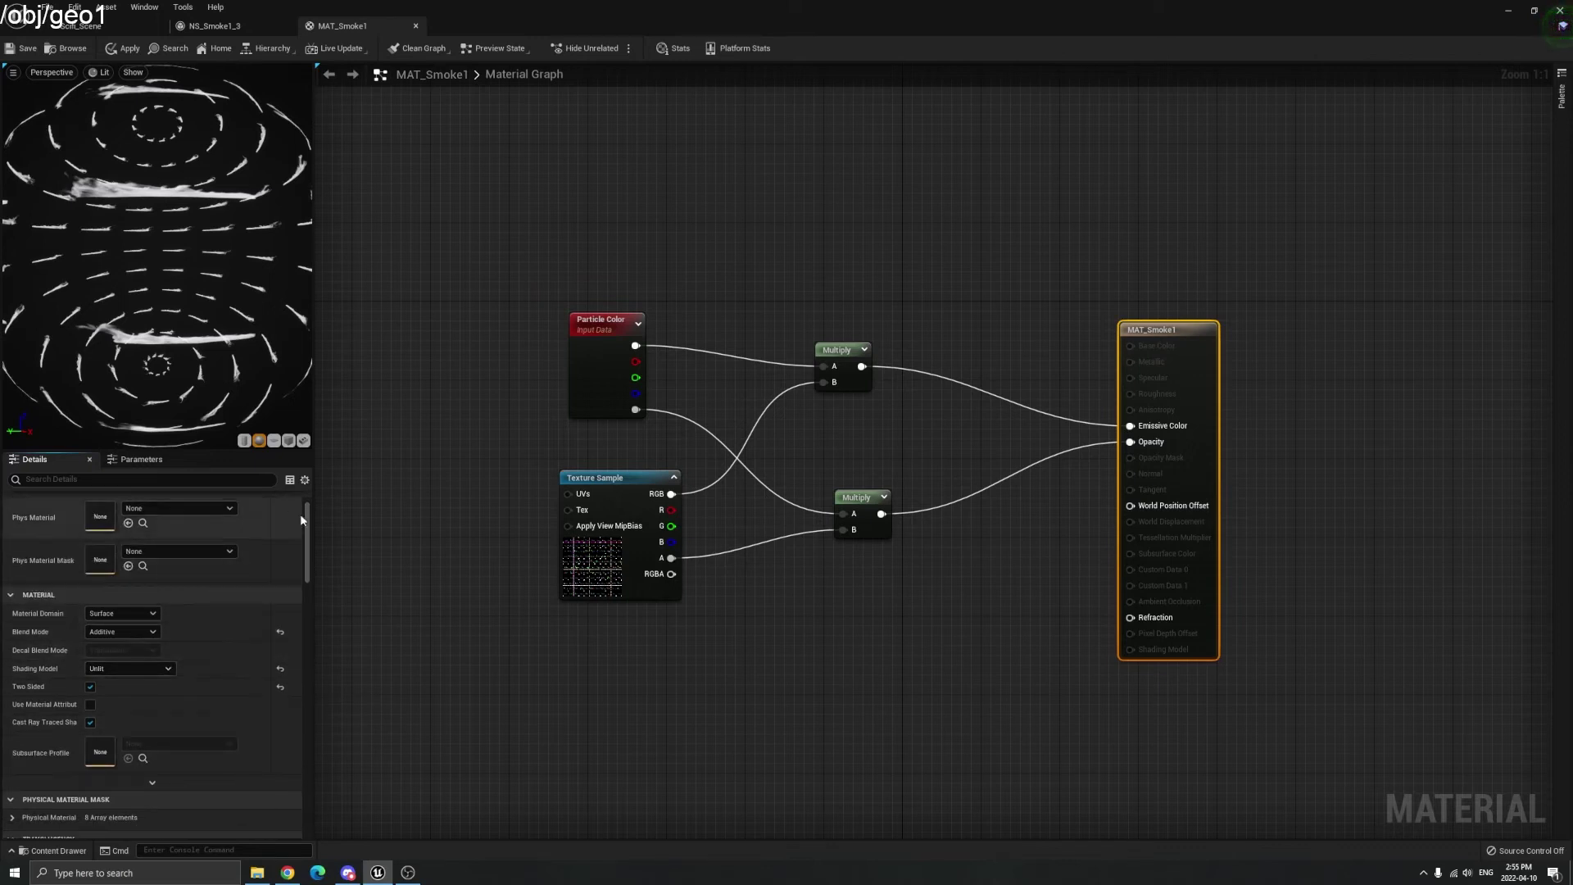
- Switch to the NS_Smoke1_3 system and examine its Sprite Renderer's material, Sub Image Size and bindings
{"action": "left_click", "coordinate": [200, 27]}
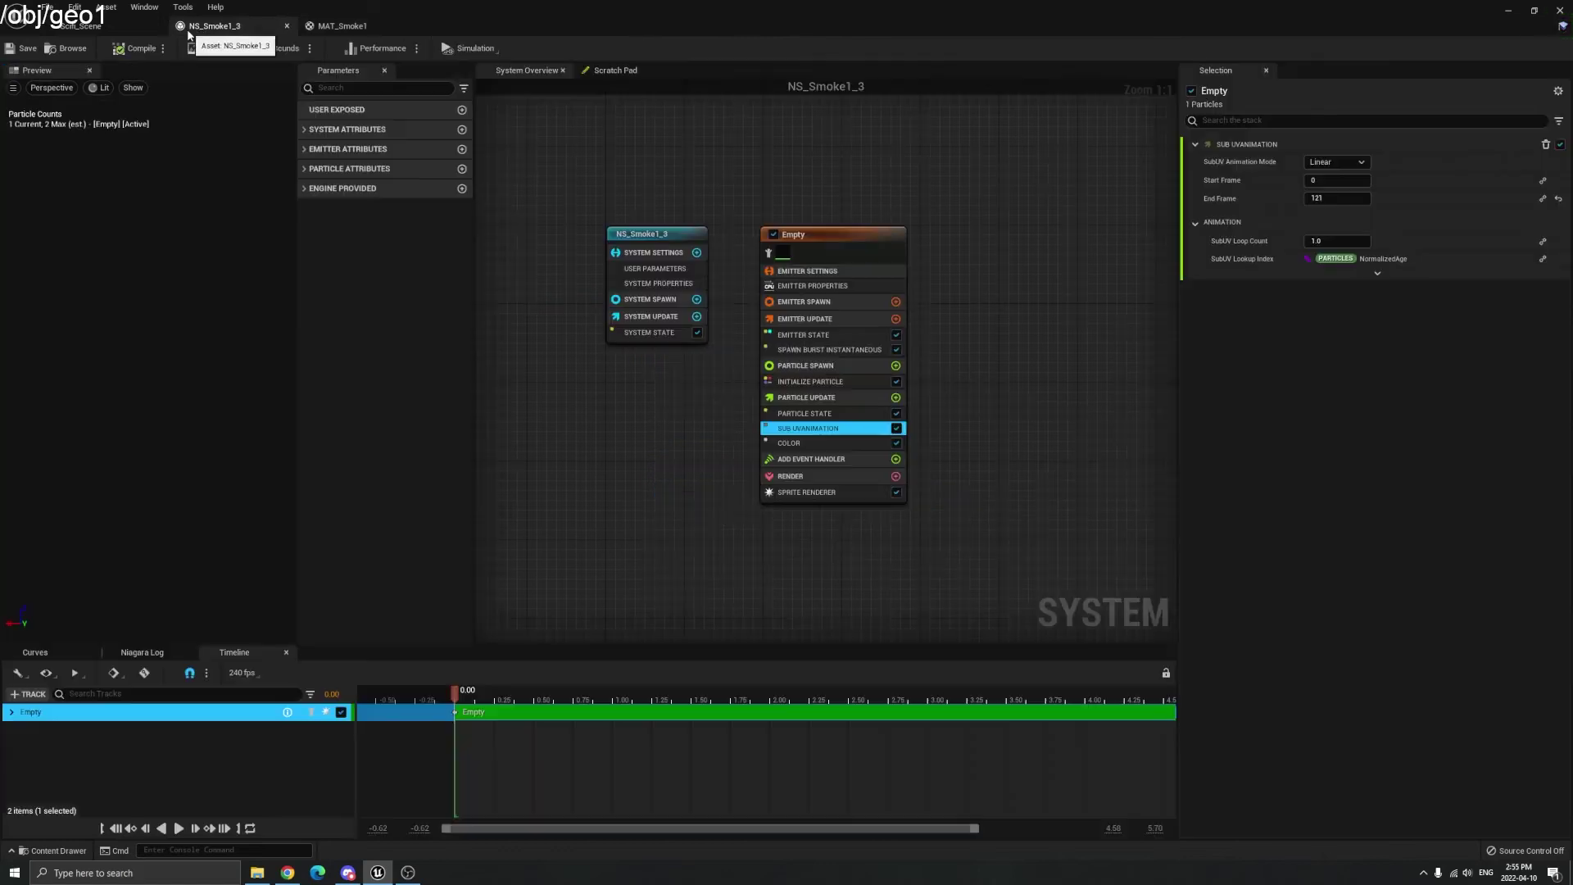
{"action": "left_click", "coordinate": [367, 26]}
{"action": "left_click", "coordinate": [209, 26]}
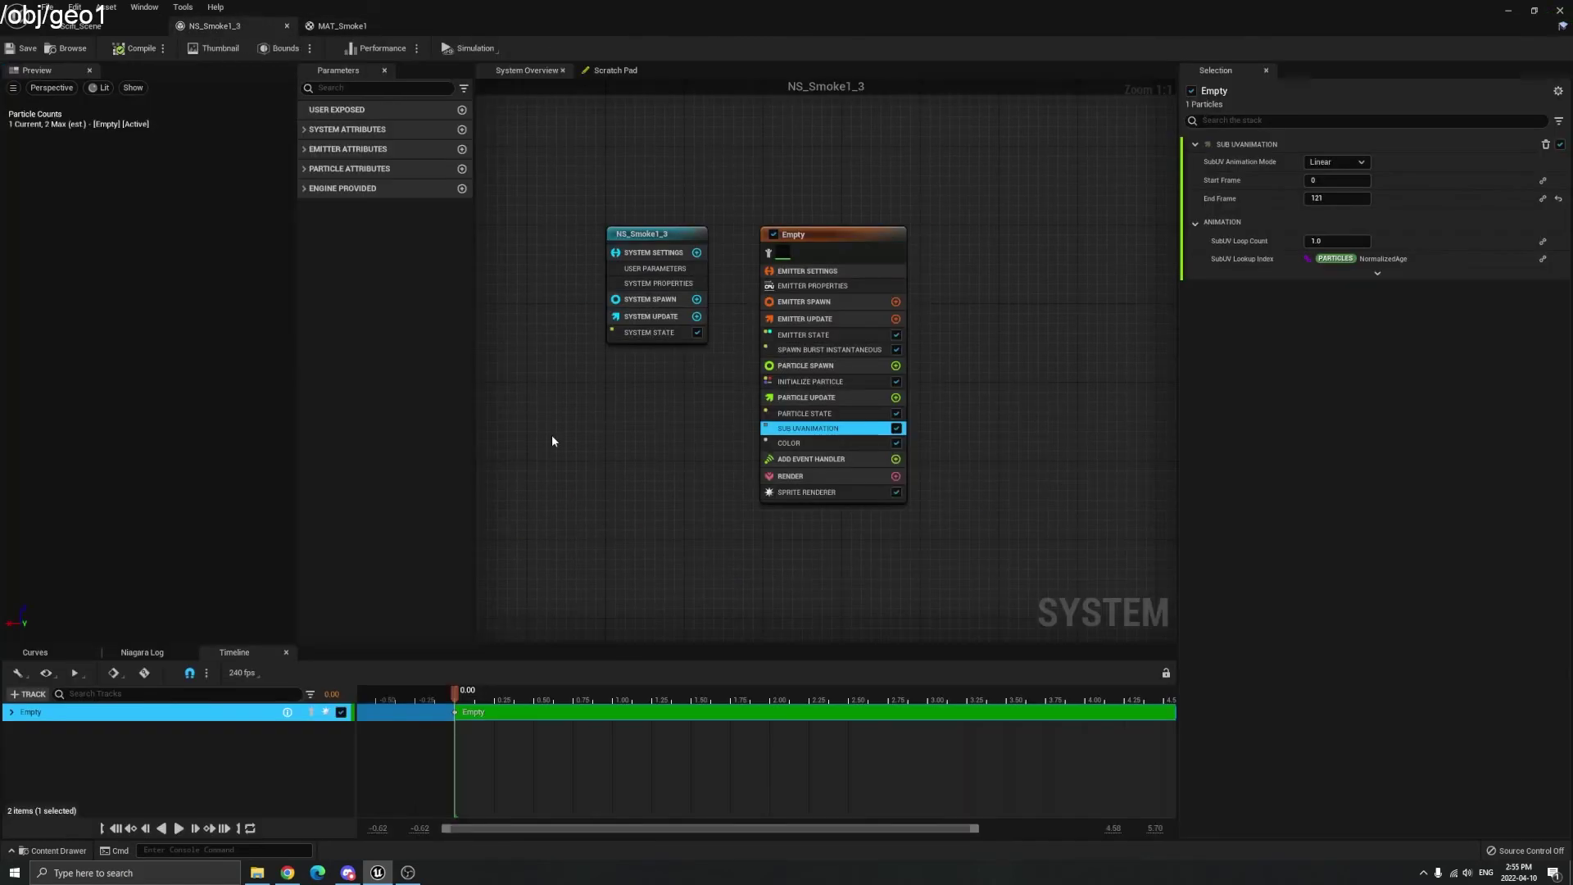
{"action": "right_click_drag", "start_coordinate": [714, 368], "coordinate": [821, 410]}
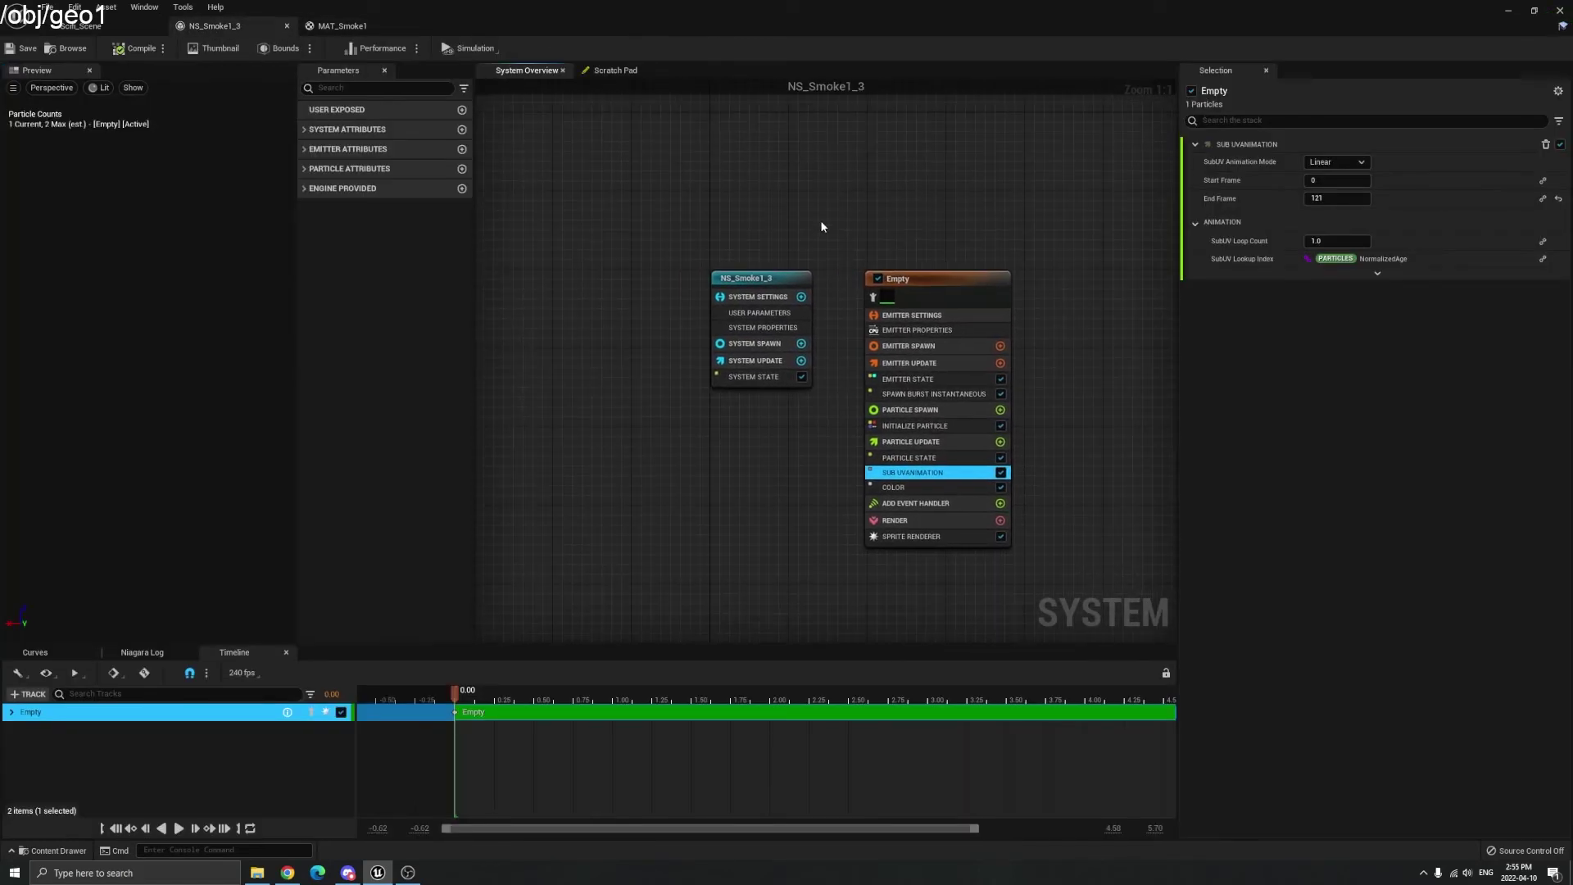
{"action": "right_click", "coordinate": [972, 236]}
{"action": "key", "text": "Escape"}
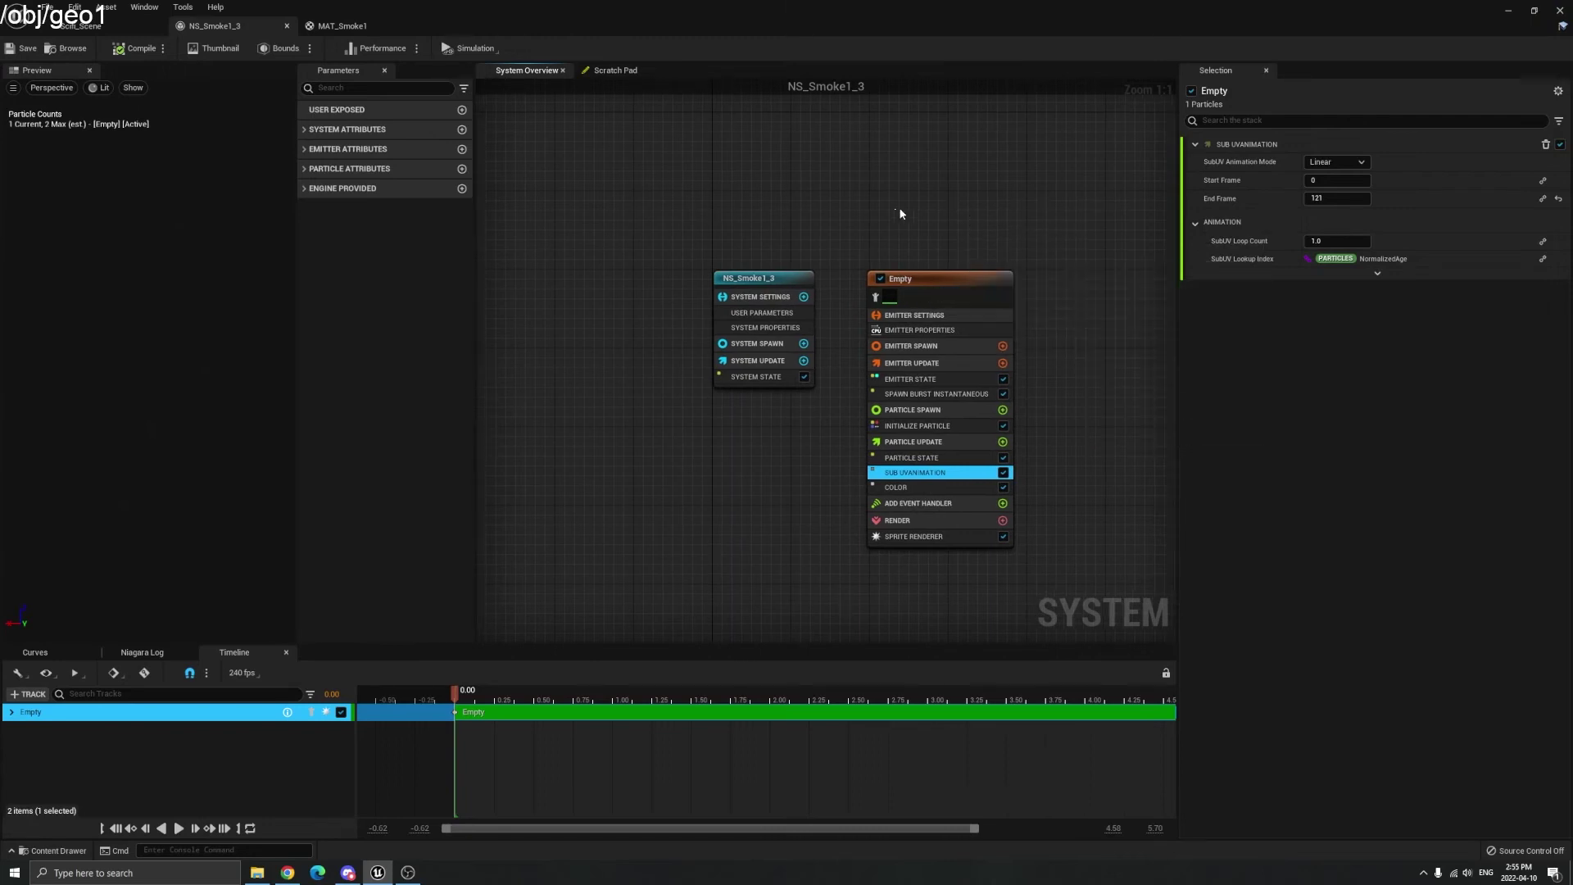
{"action": "left_click_drag", "start_coordinate": [908, 277], "coordinate": [891, 257]}
{"action": "left_click", "coordinate": [897, 518]}
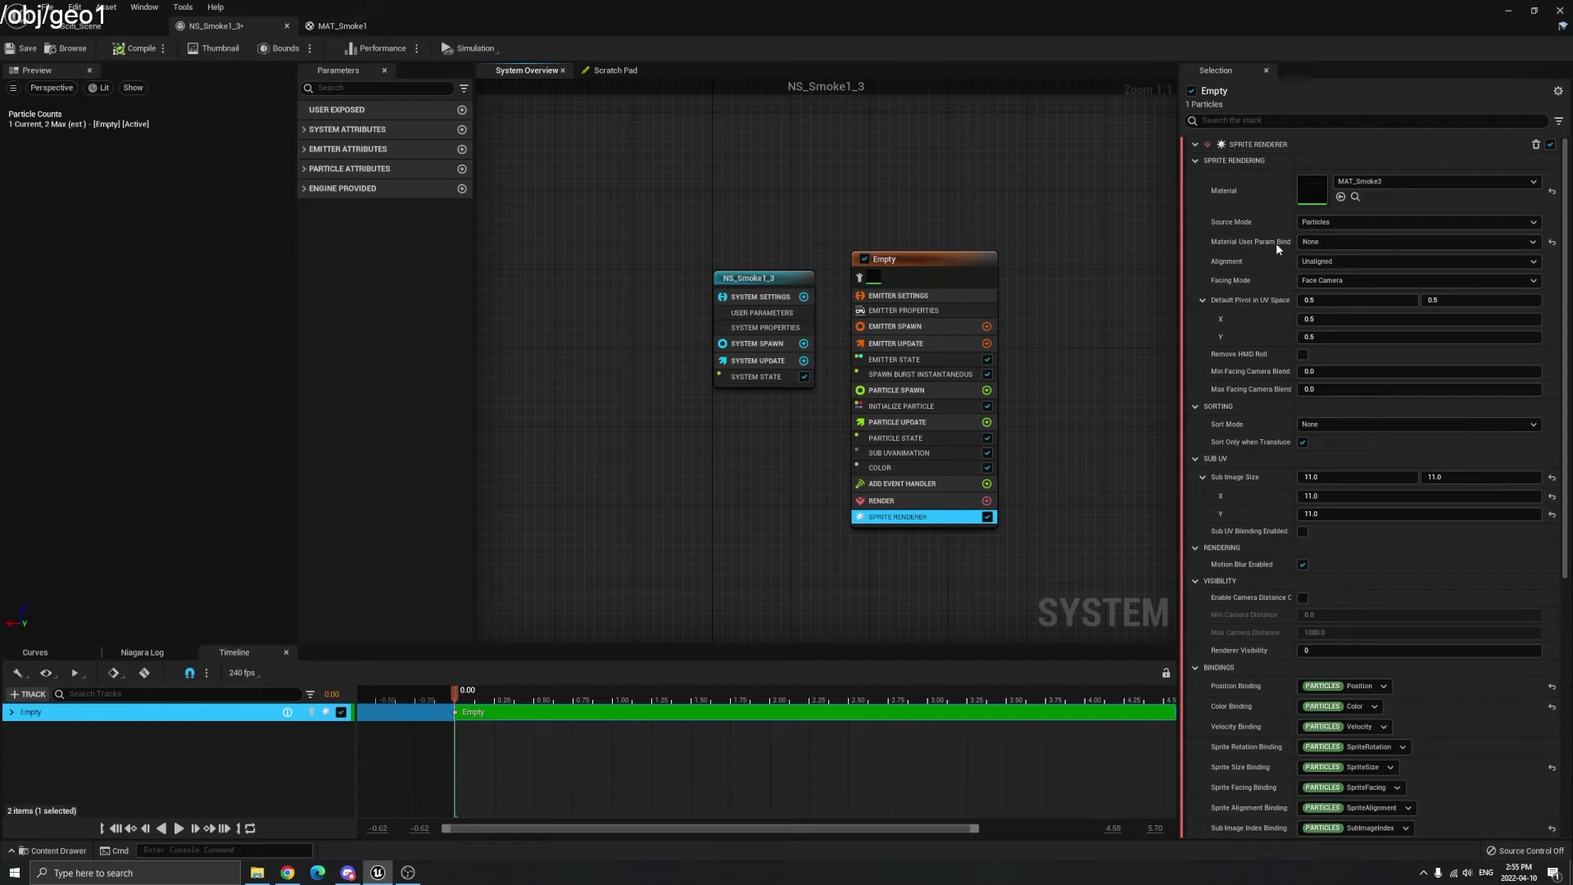
{"action": "scroll", "coordinate": [1276, 243], "scroll_direction": "down", "scroll_amount": 2}
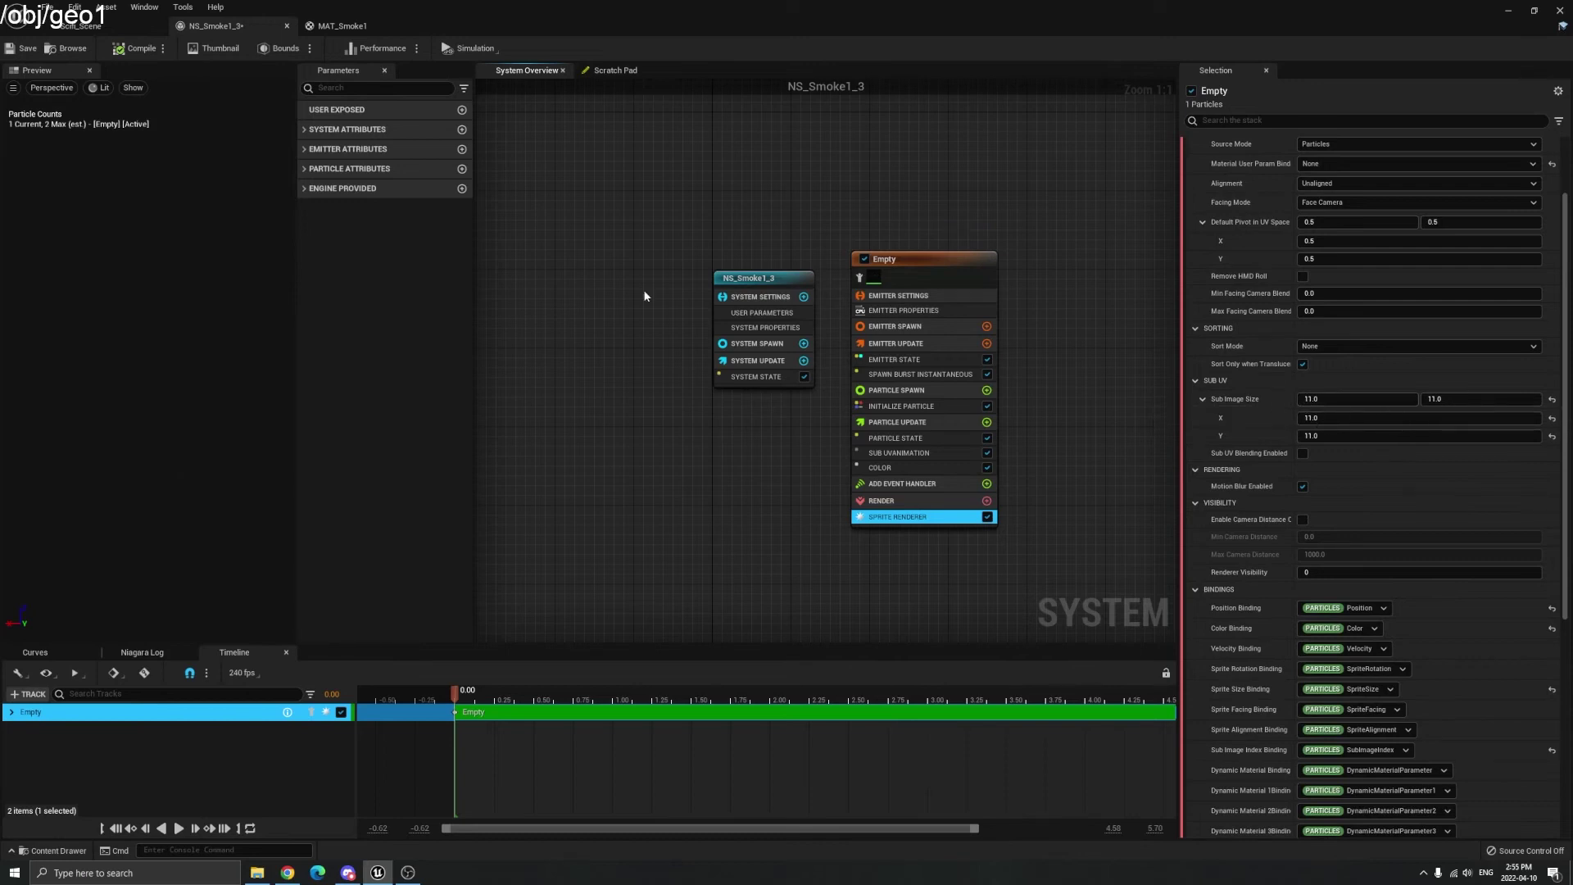
{"action": "mouse_move", "coordinate": [929, 259]}
{"action": "left_mouse_down"}
{"action": "mouse_move", "coordinate": [959, 279]}
{"action": "mouse_move", "coordinate": [929, 279]}
{"action": "left_mouse_up"}
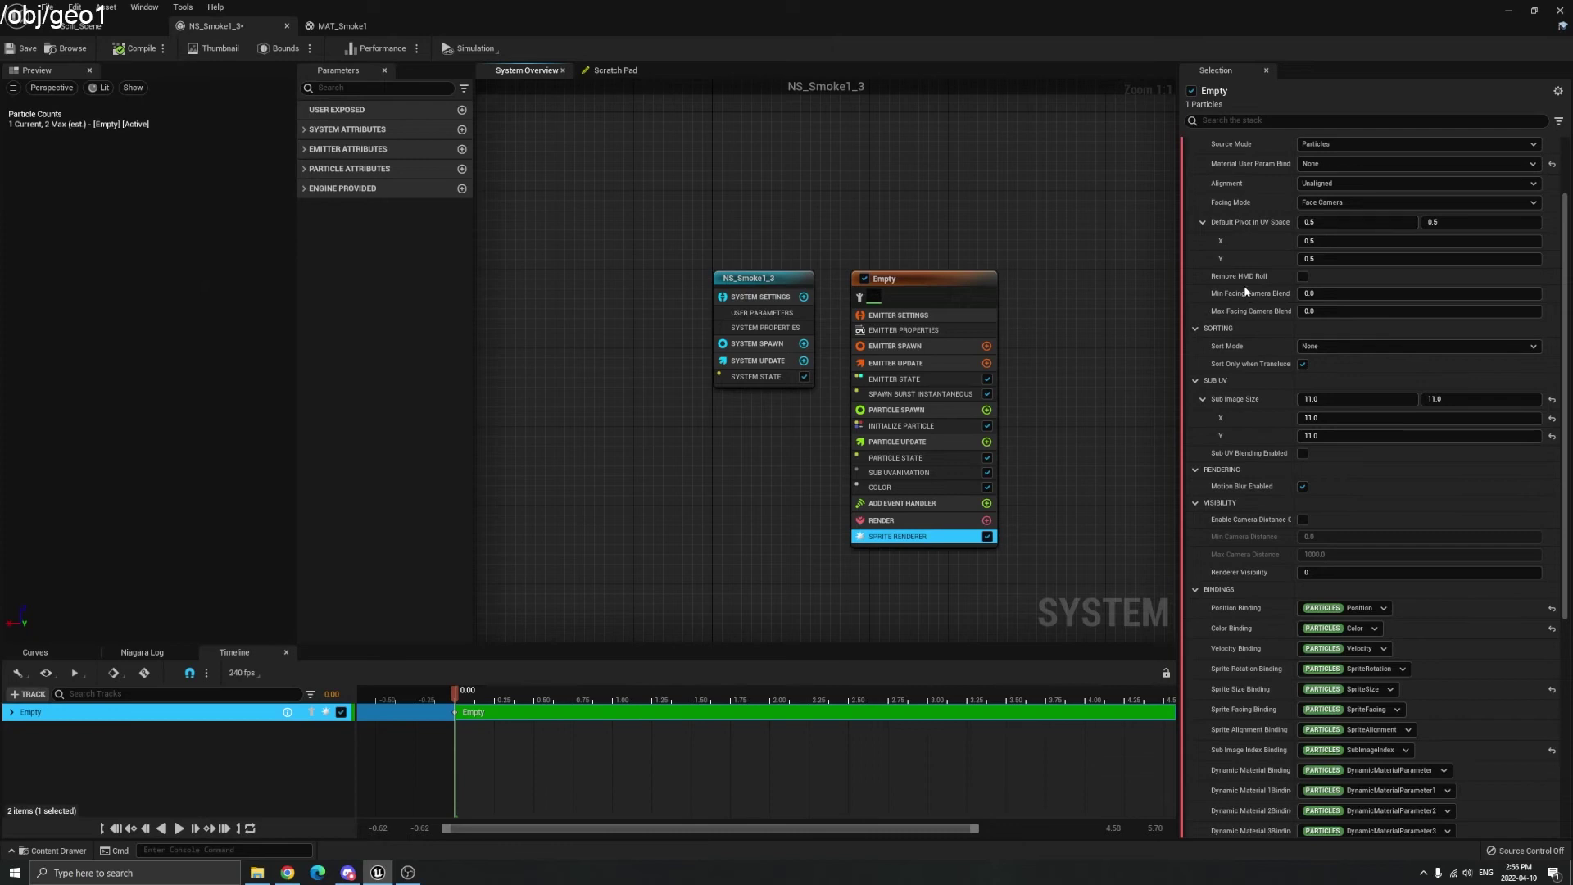
{"action": "scroll", "coordinate": [1339, 369], "scroll_direction": "up", "scroll_amount": 1}
{"action": "scroll", "coordinate": [1238, 414], "scroll_direction": "up", "scroll_amount": 3}
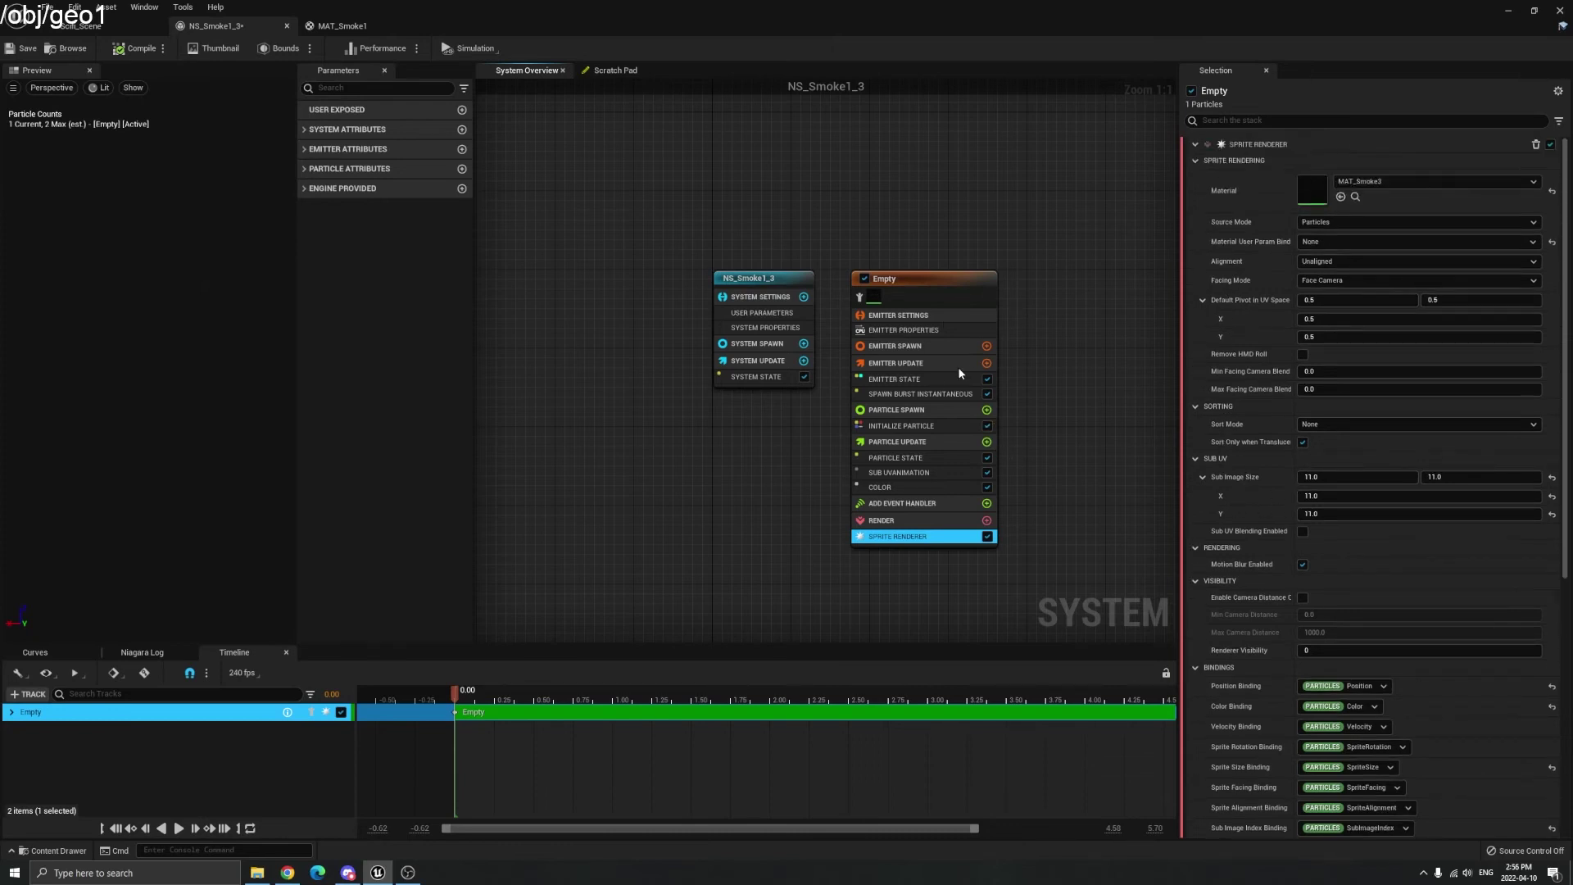
- Review the Spawn Burst Instantaneous and Emitter State settings in NS_Smoke1_3's Emitter Update stage
{"action": "left_click", "coordinate": [874, 397]}
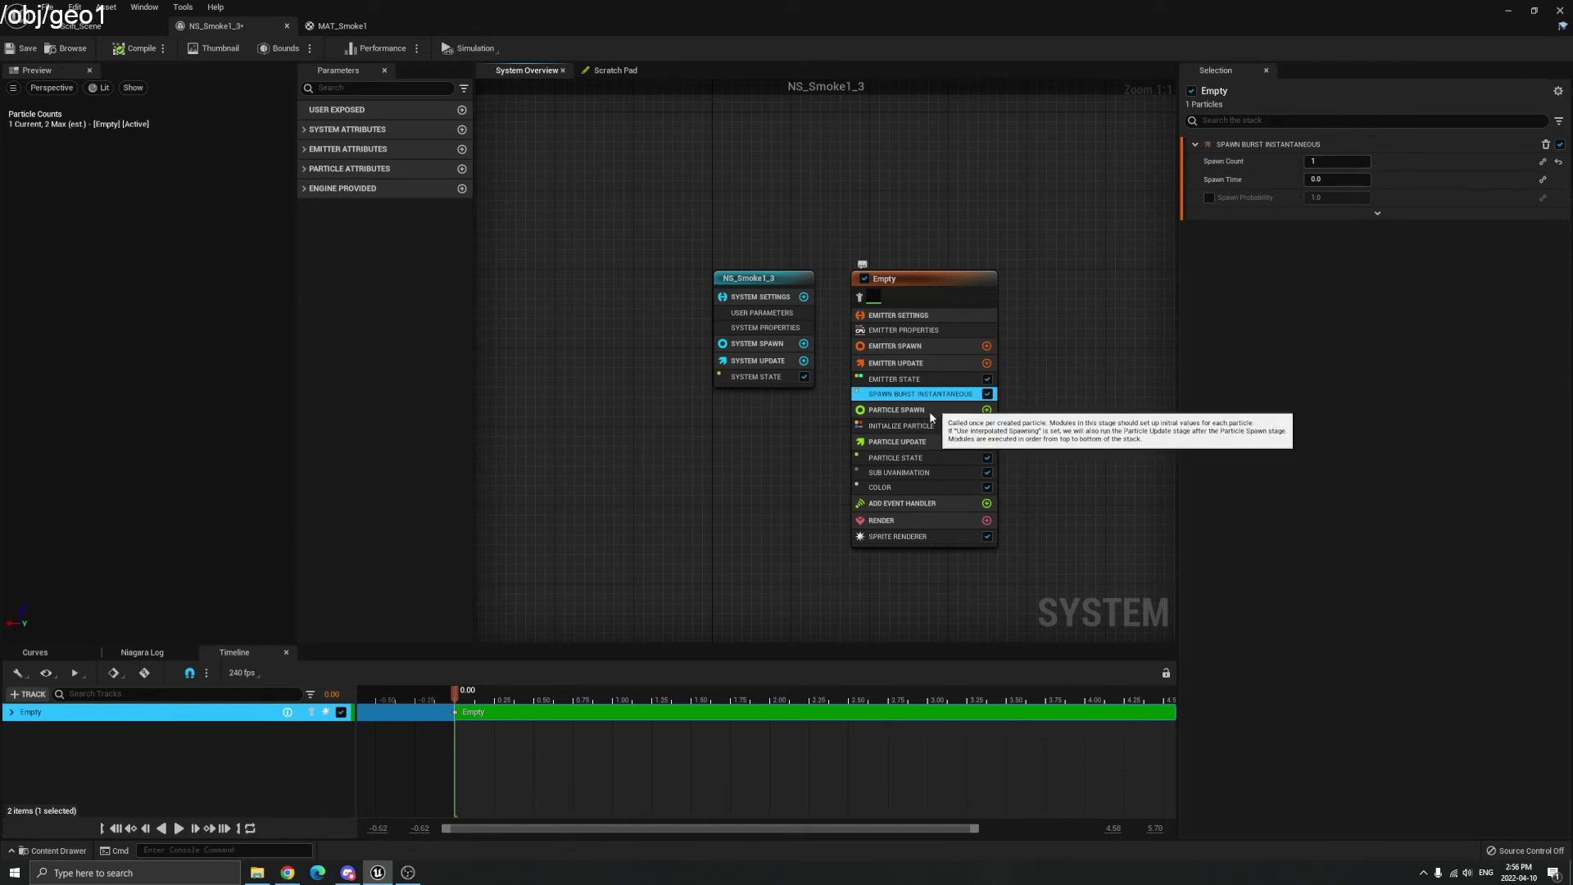
{"action": "left_click", "coordinate": [919, 345]}
{"action": "left_click", "coordinate": [913, 365]}
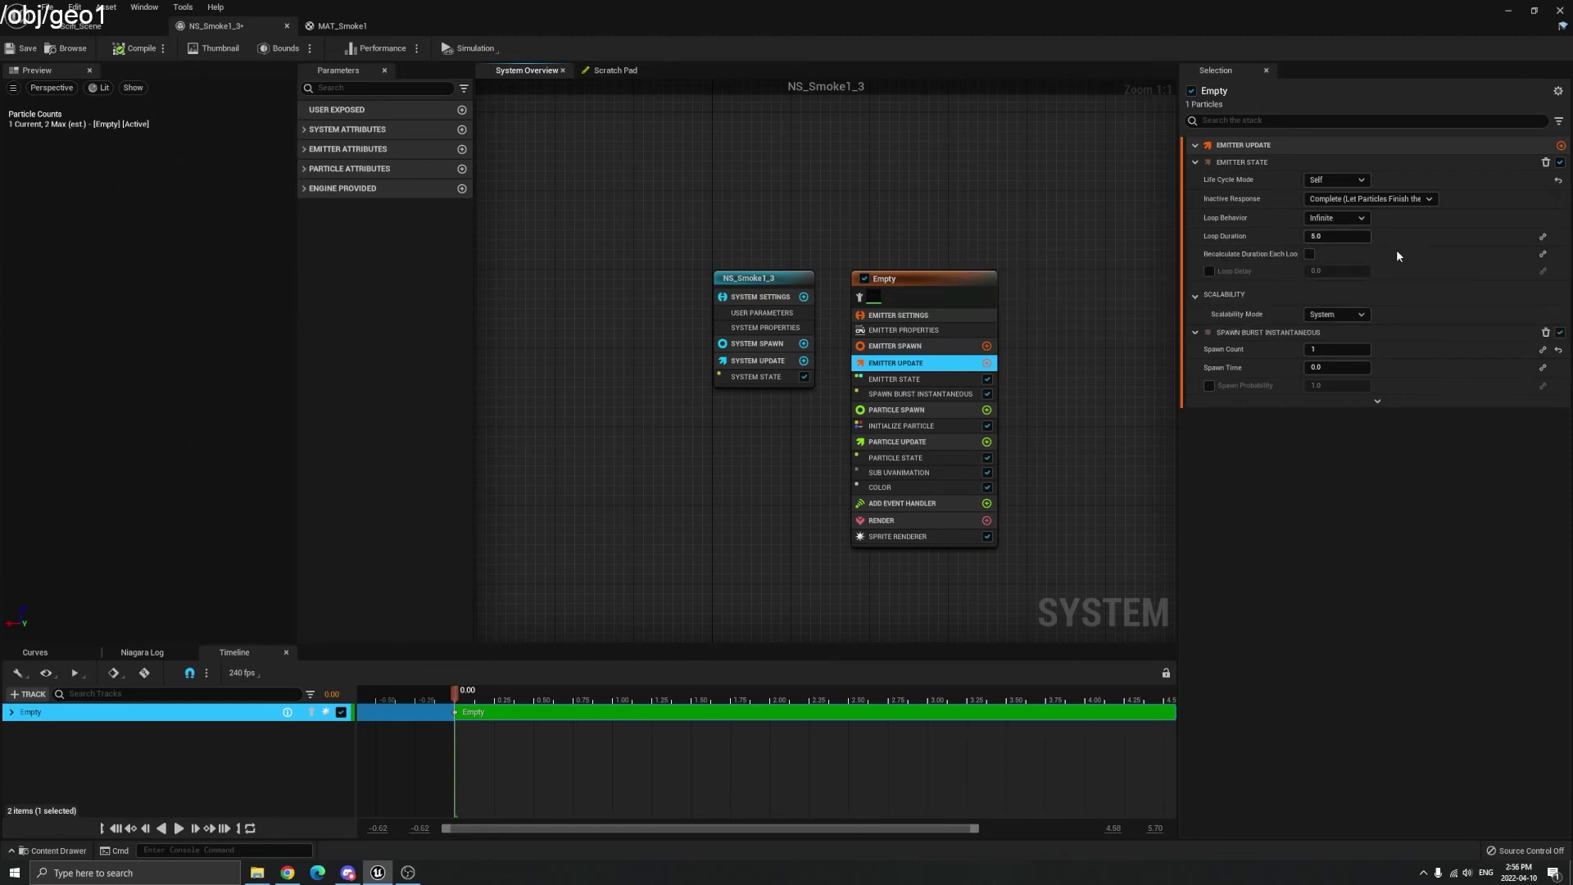
{"action": "left_click", "coordinate": [930, 381]}
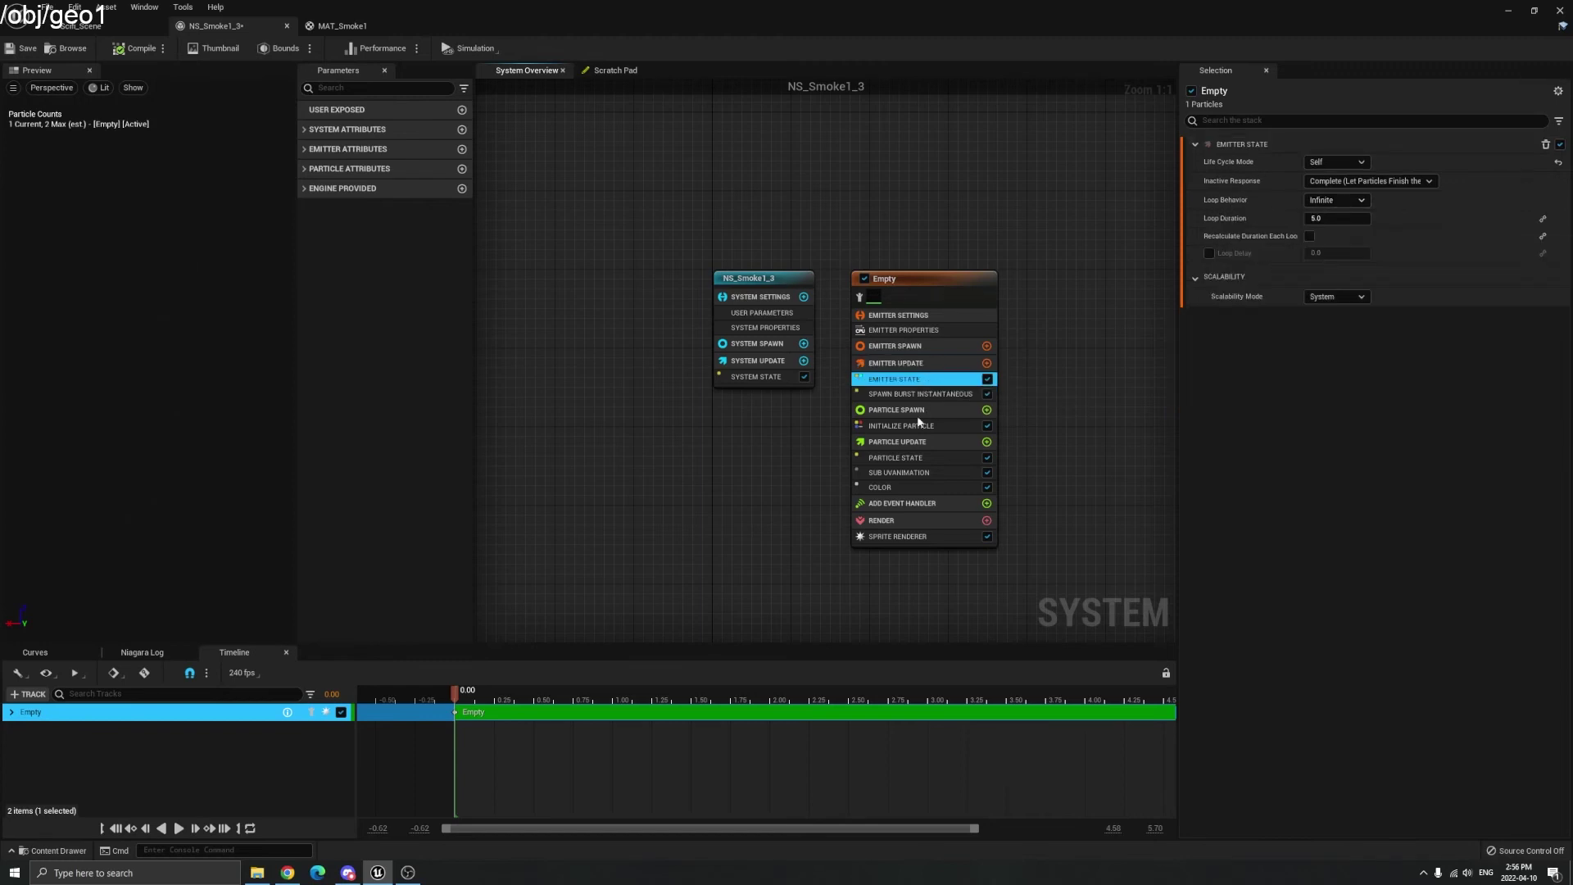
- Review the Spawn Burst Instantaneous, Initialize Particle, Particle State and Color modules of the NS_Smoke1_3 emitter
{"action": "left_click", "coordinate": [920, 396]}
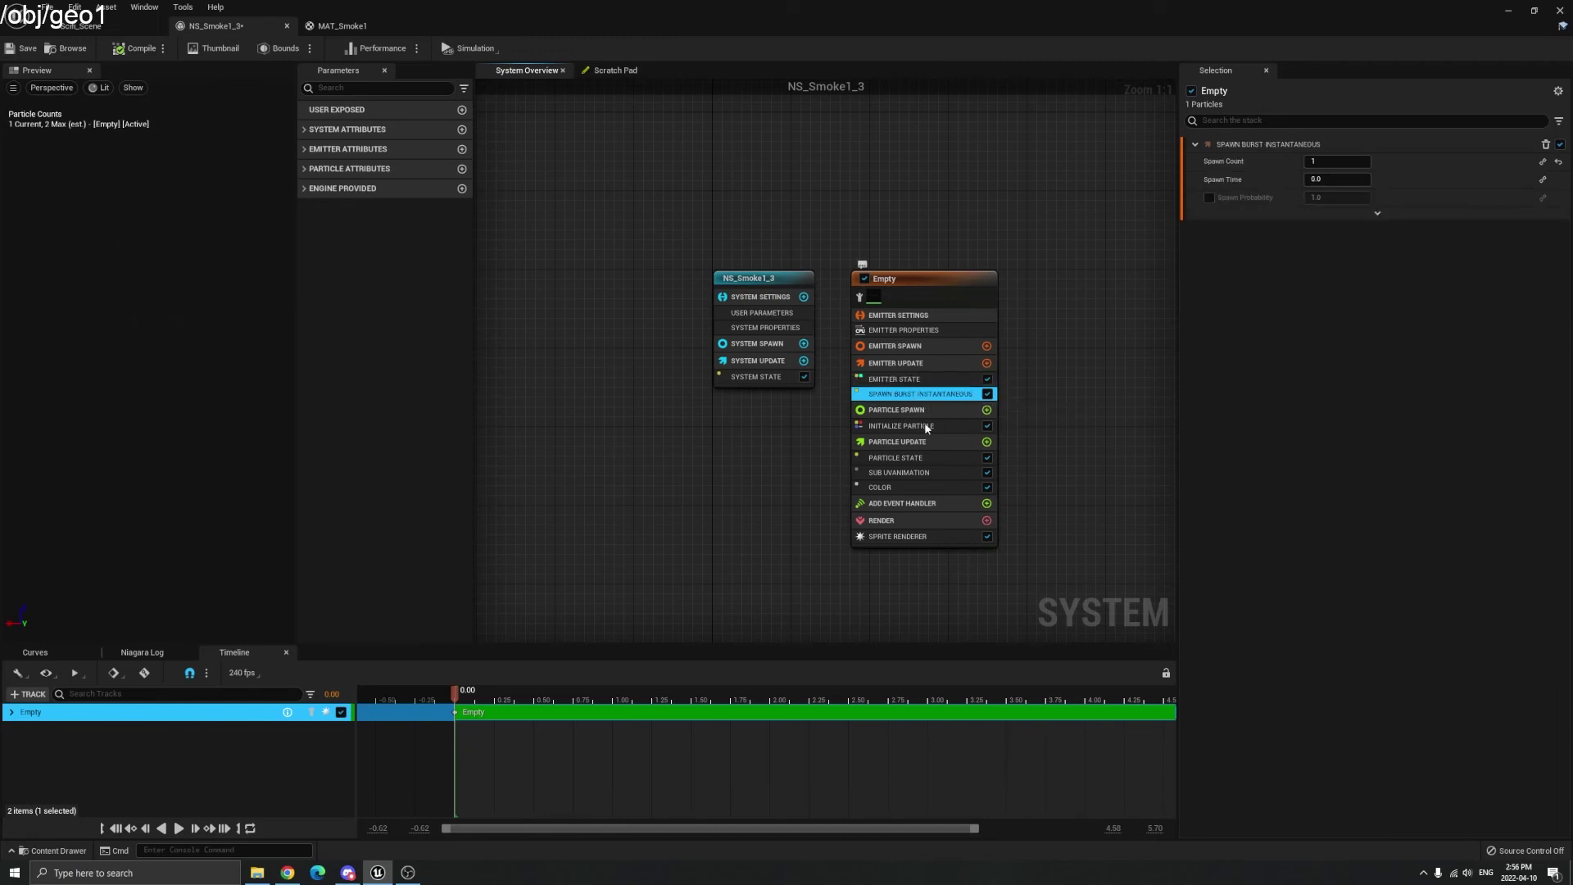
{"action": "left_click", "coordinate": [914, 428]}
{"action": "left_click", "coordinate": [922, 459]}
{"action": "left_click", "coordinate": [889, 488]}
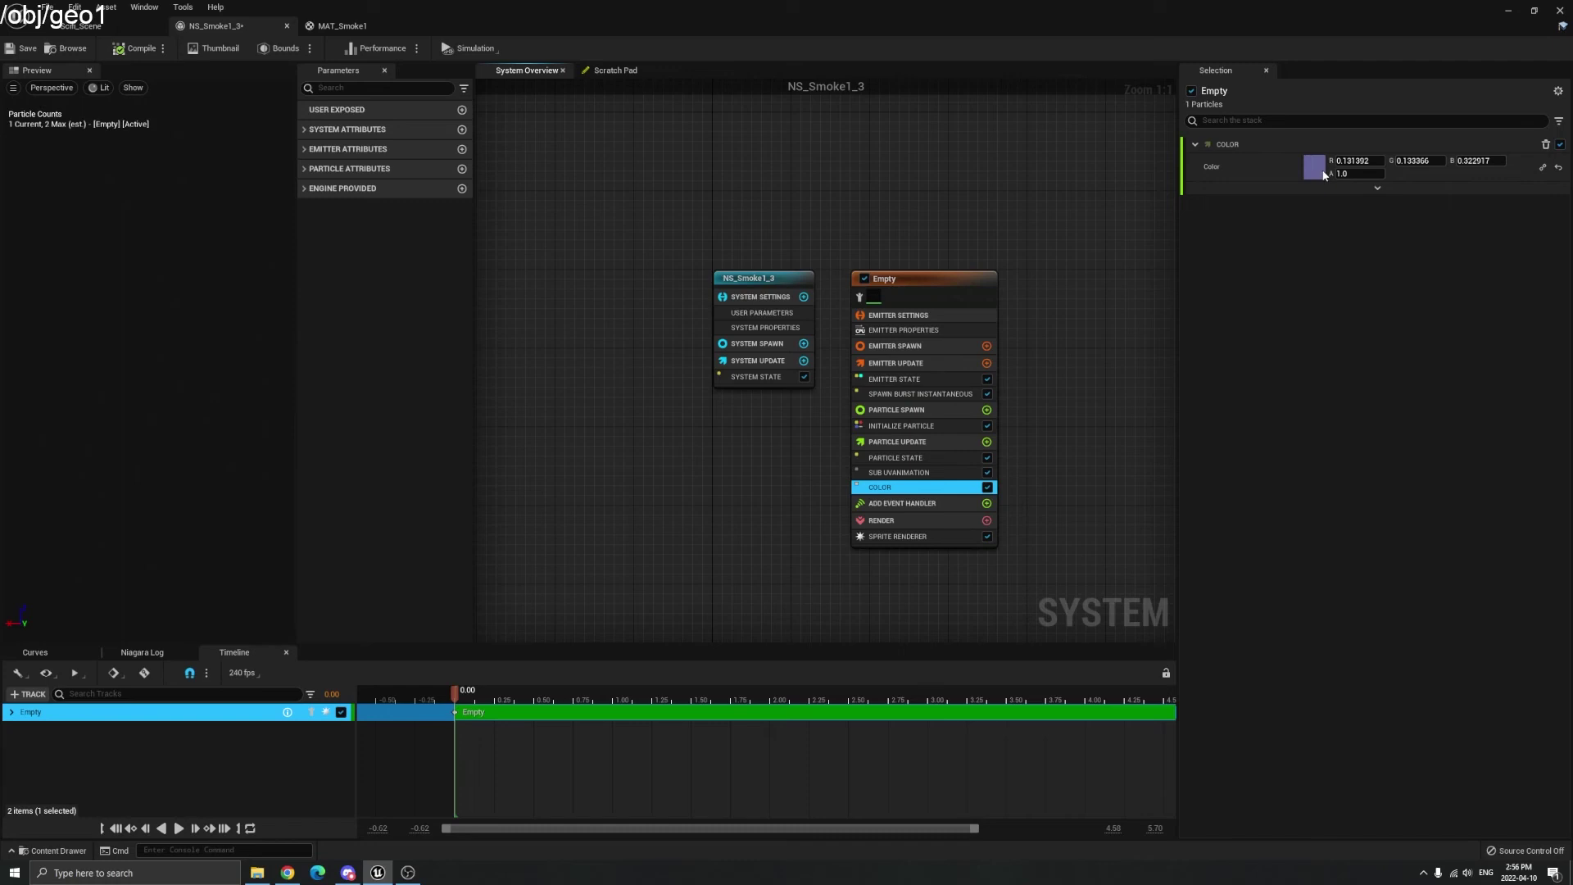
- Compare the emitter's Color module with the Particle Color node in MAT_Smoke1, and check the smoke's tint in the level
{"action": "left_click", "coordinate": [342, 25]}
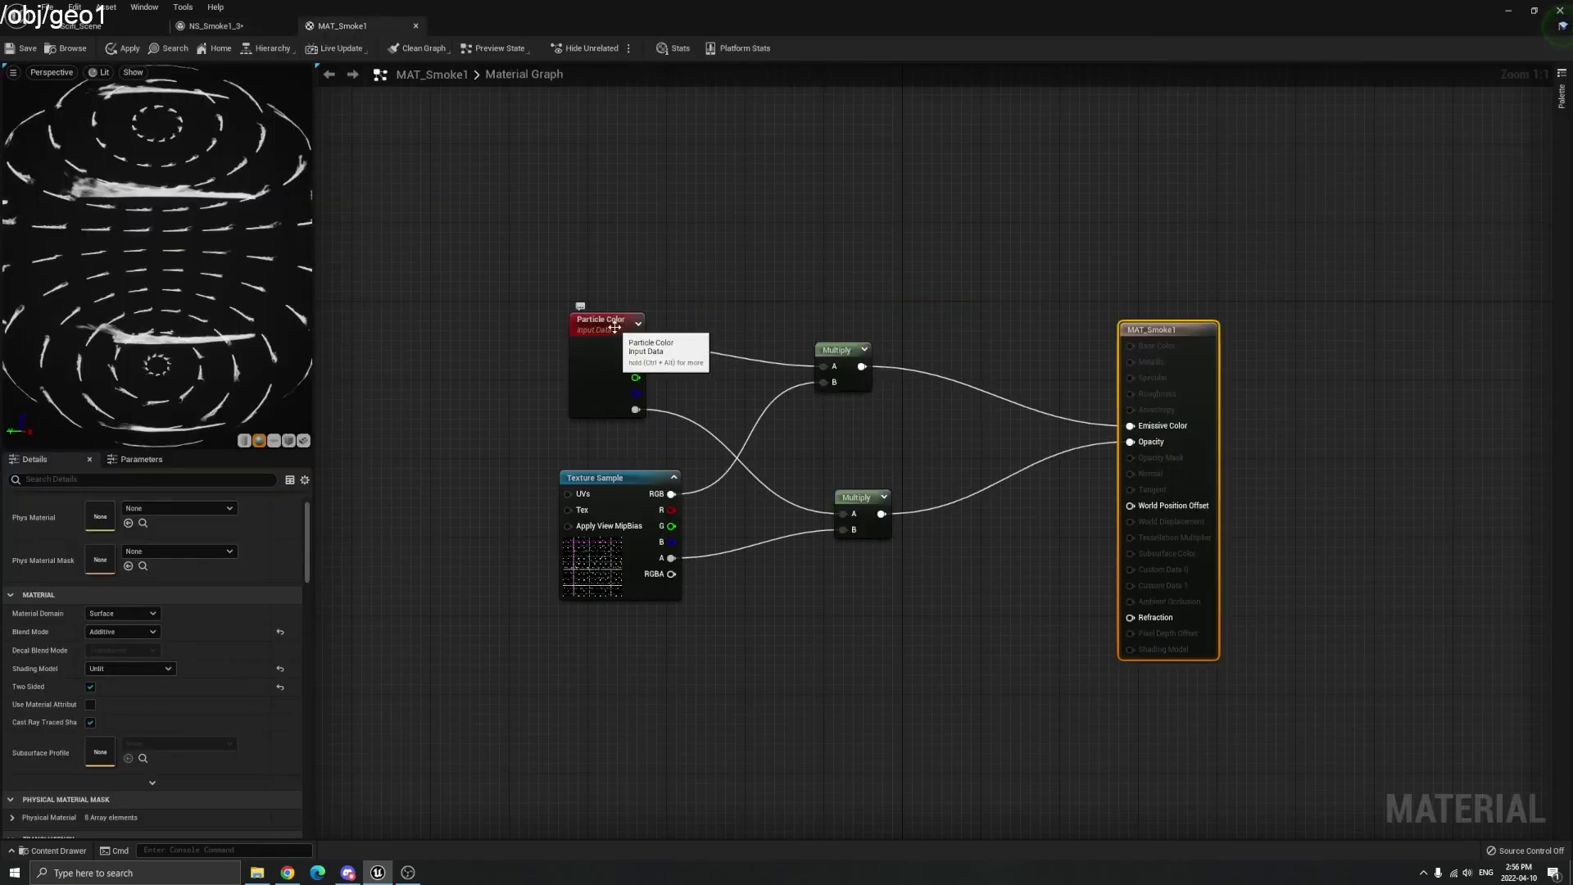
{"action": "left_click", "coordinate": [215, 25]}
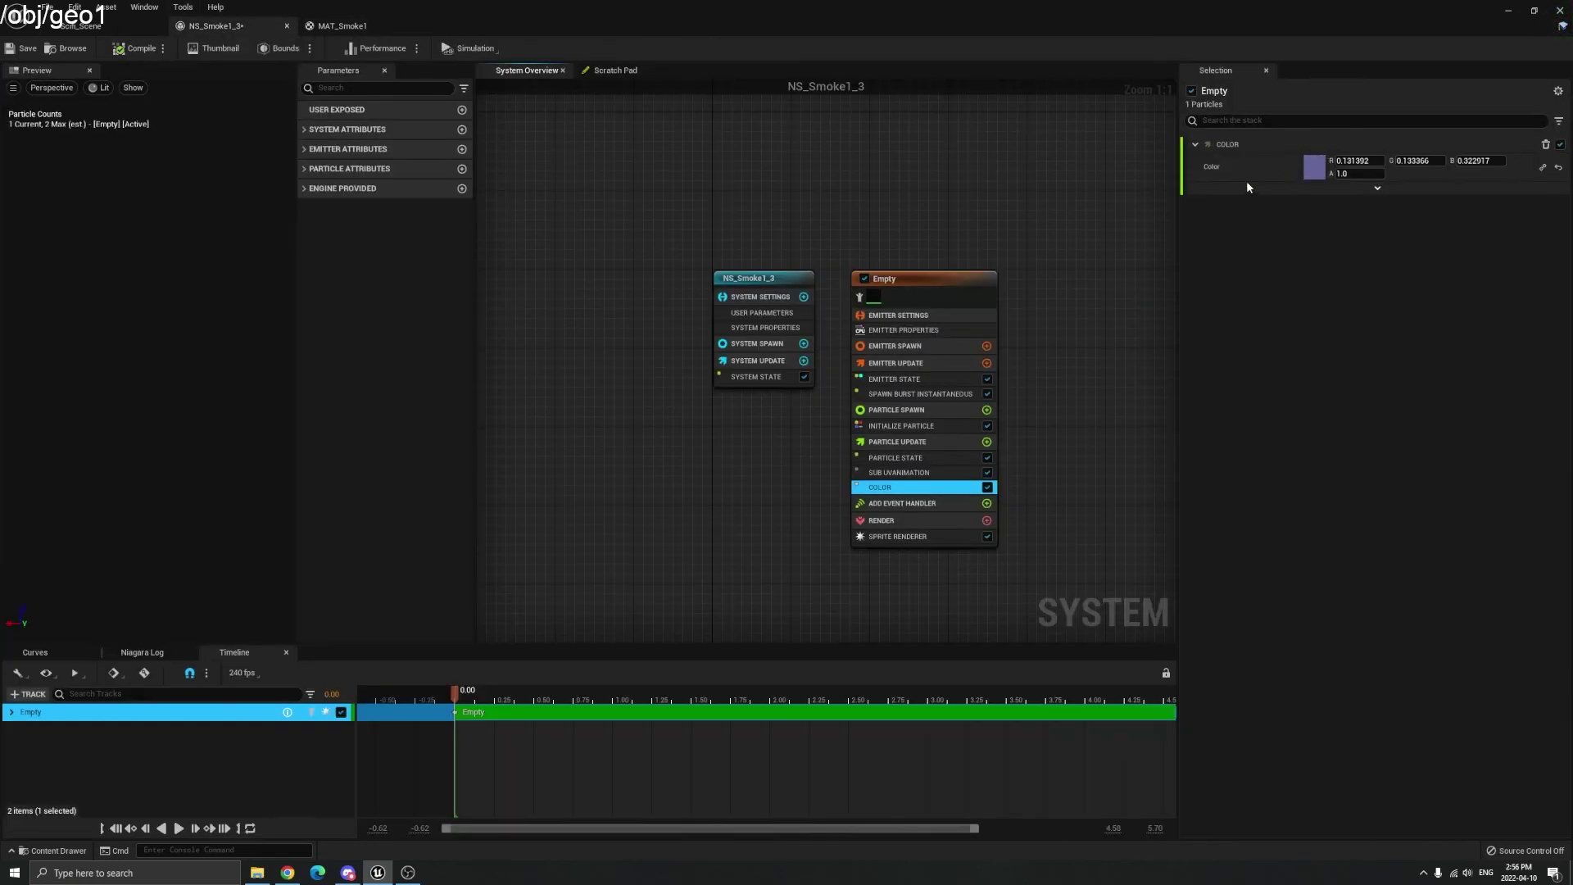
{"action": "left_click", "coordinate": [383, 26]}
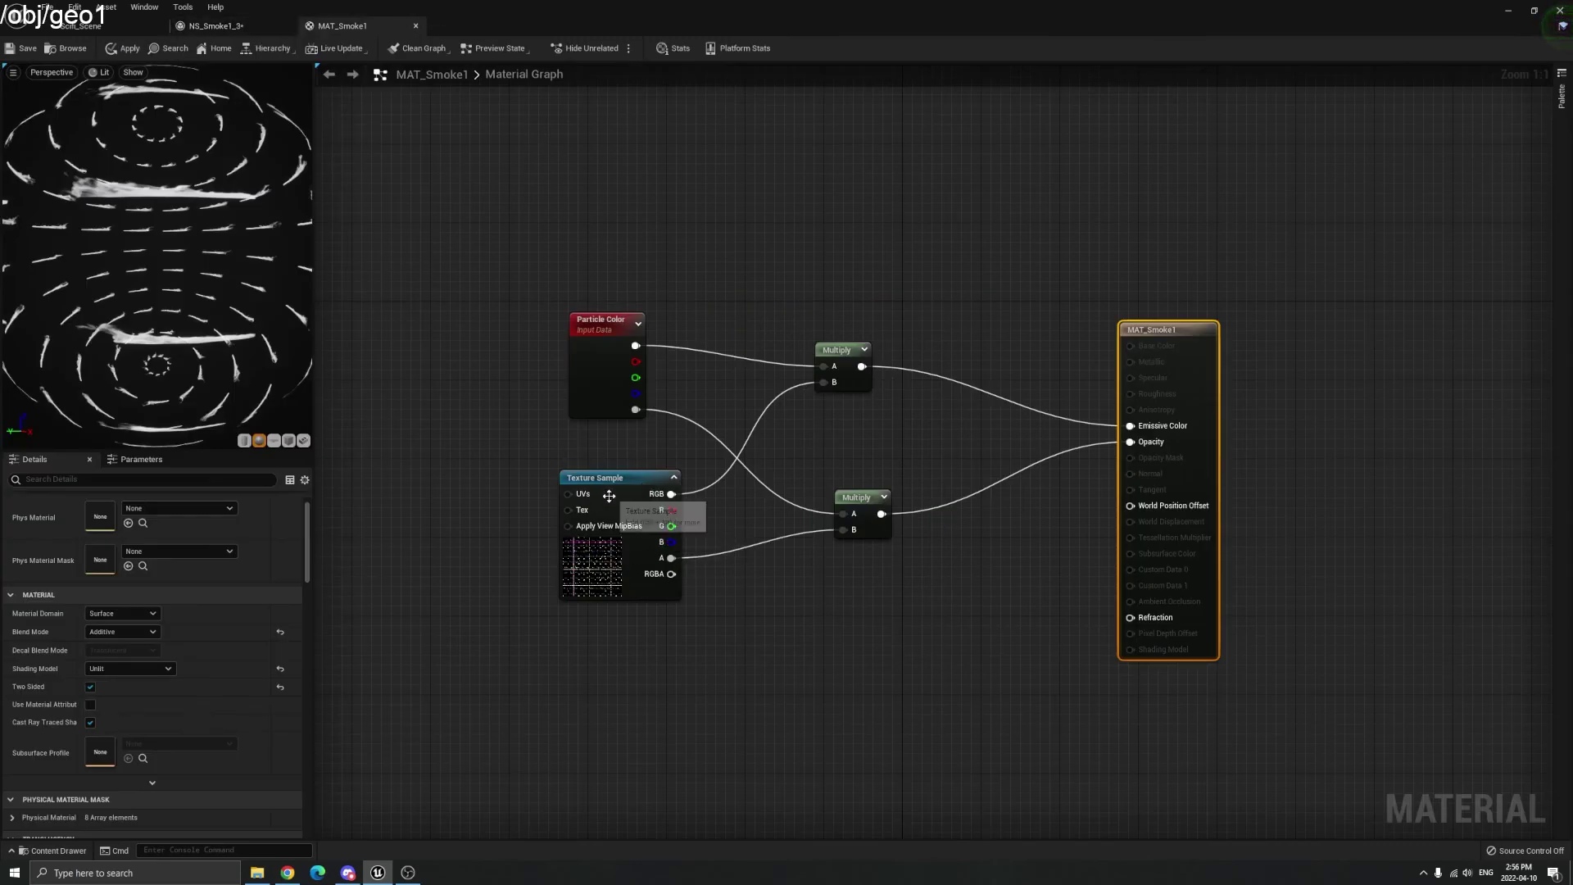
{"action": "left_click", "coordinate": [208, 26]}
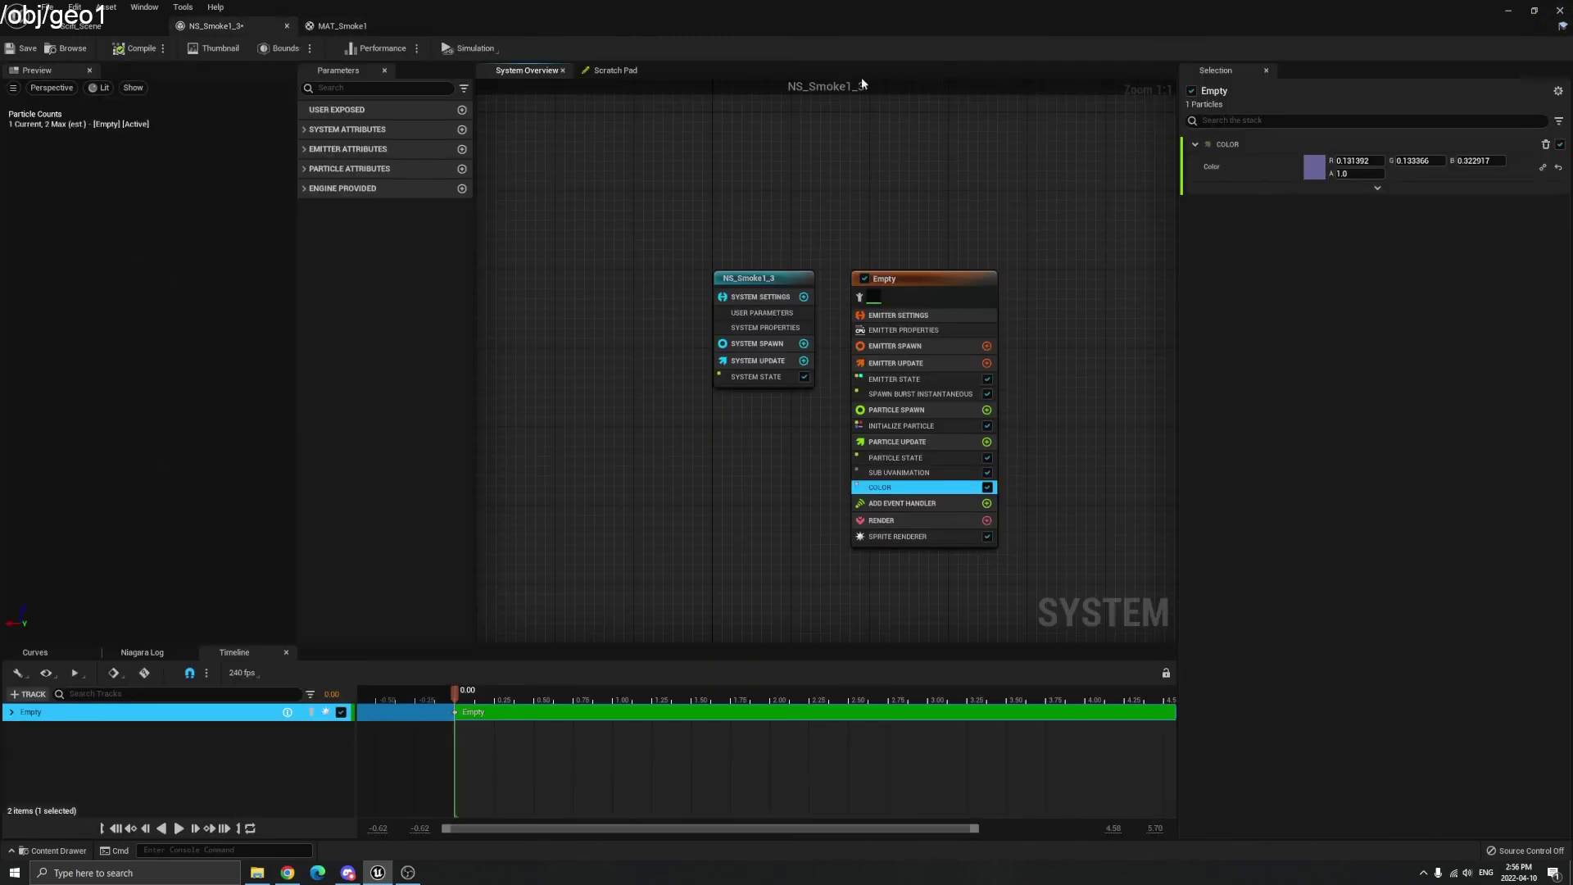
{"action": "left_click", "coordinate": [1315, 167]}
{"action": "key", "text": "Escape"}
{"action": "left_click", "coordinate": [92, 27]}
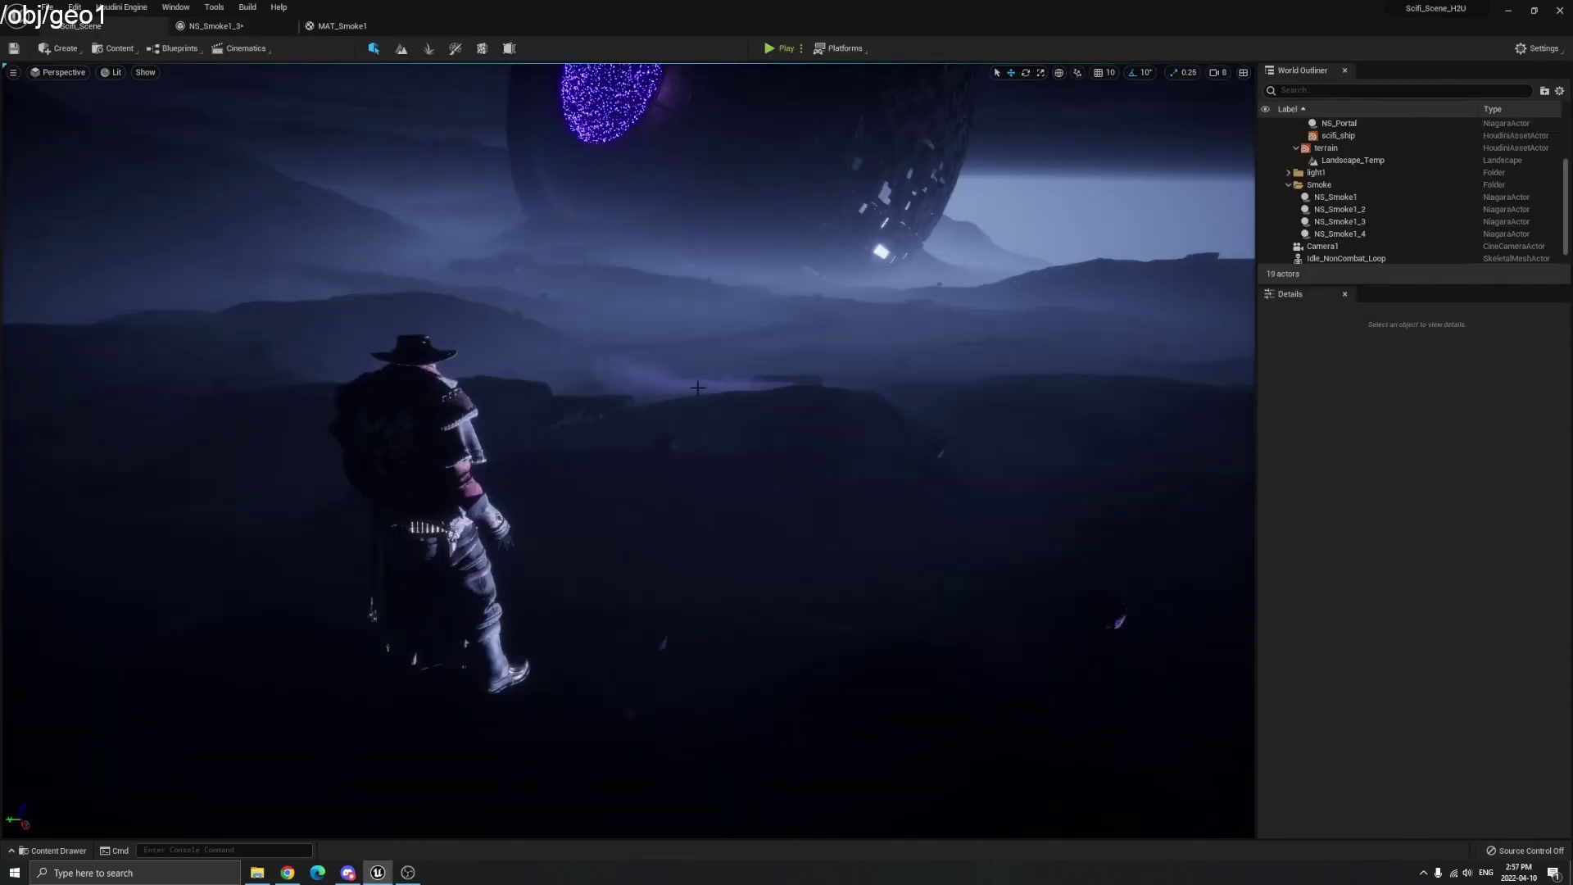
{"action": "left_click", "coordinate": [239, 24]}
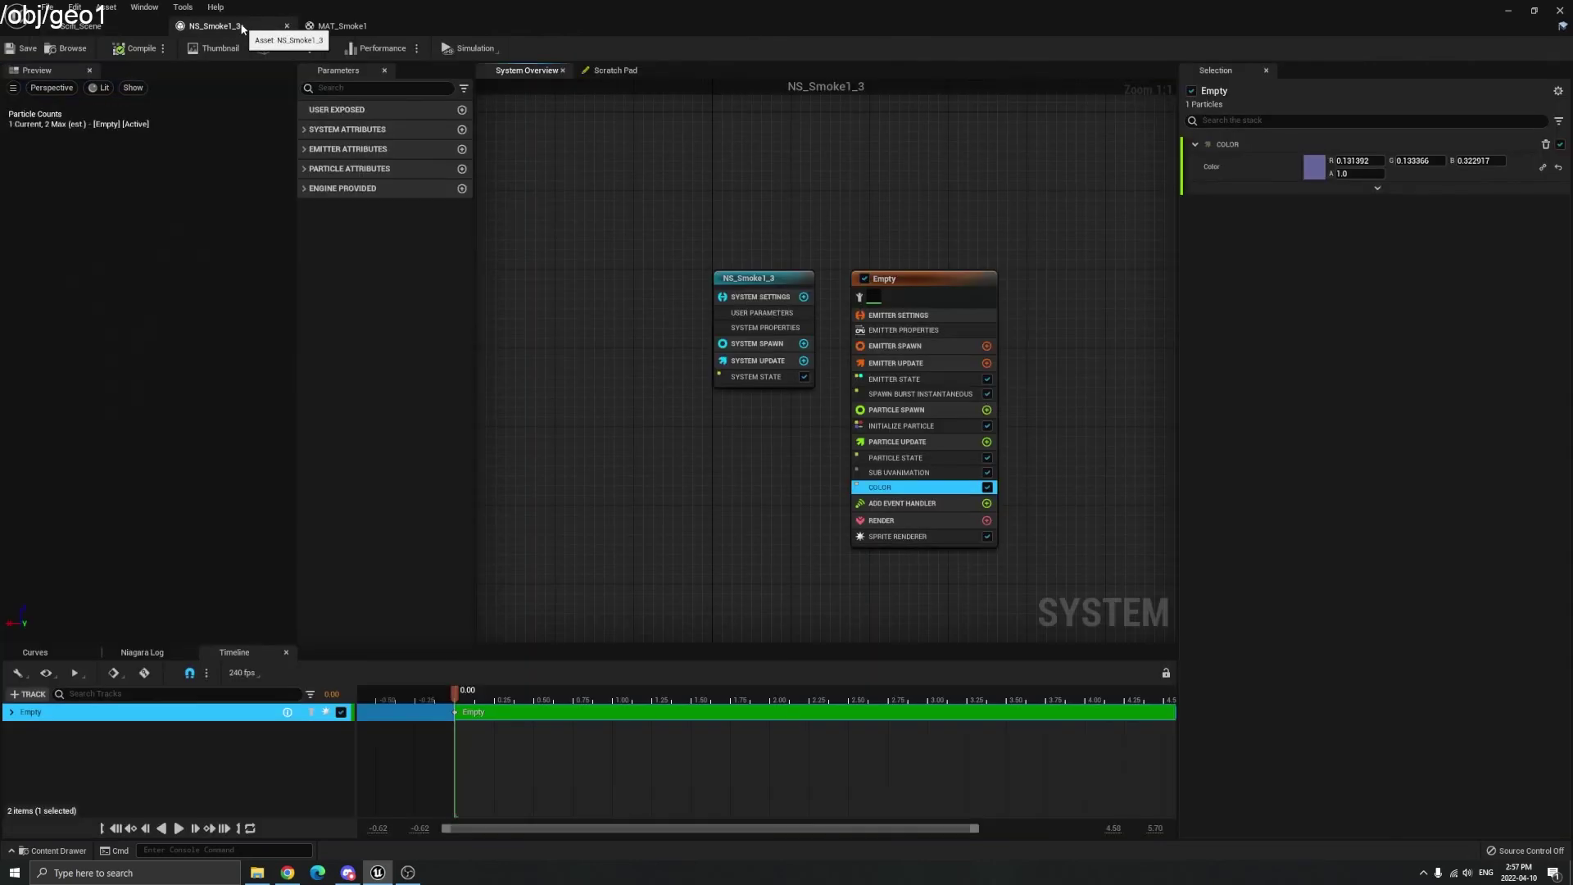
- Examine the Sub UVAnimation module's frame range and the source options for its SubUV Lookup Index
{"action": "left_click", "coordinate": [885, 473]}
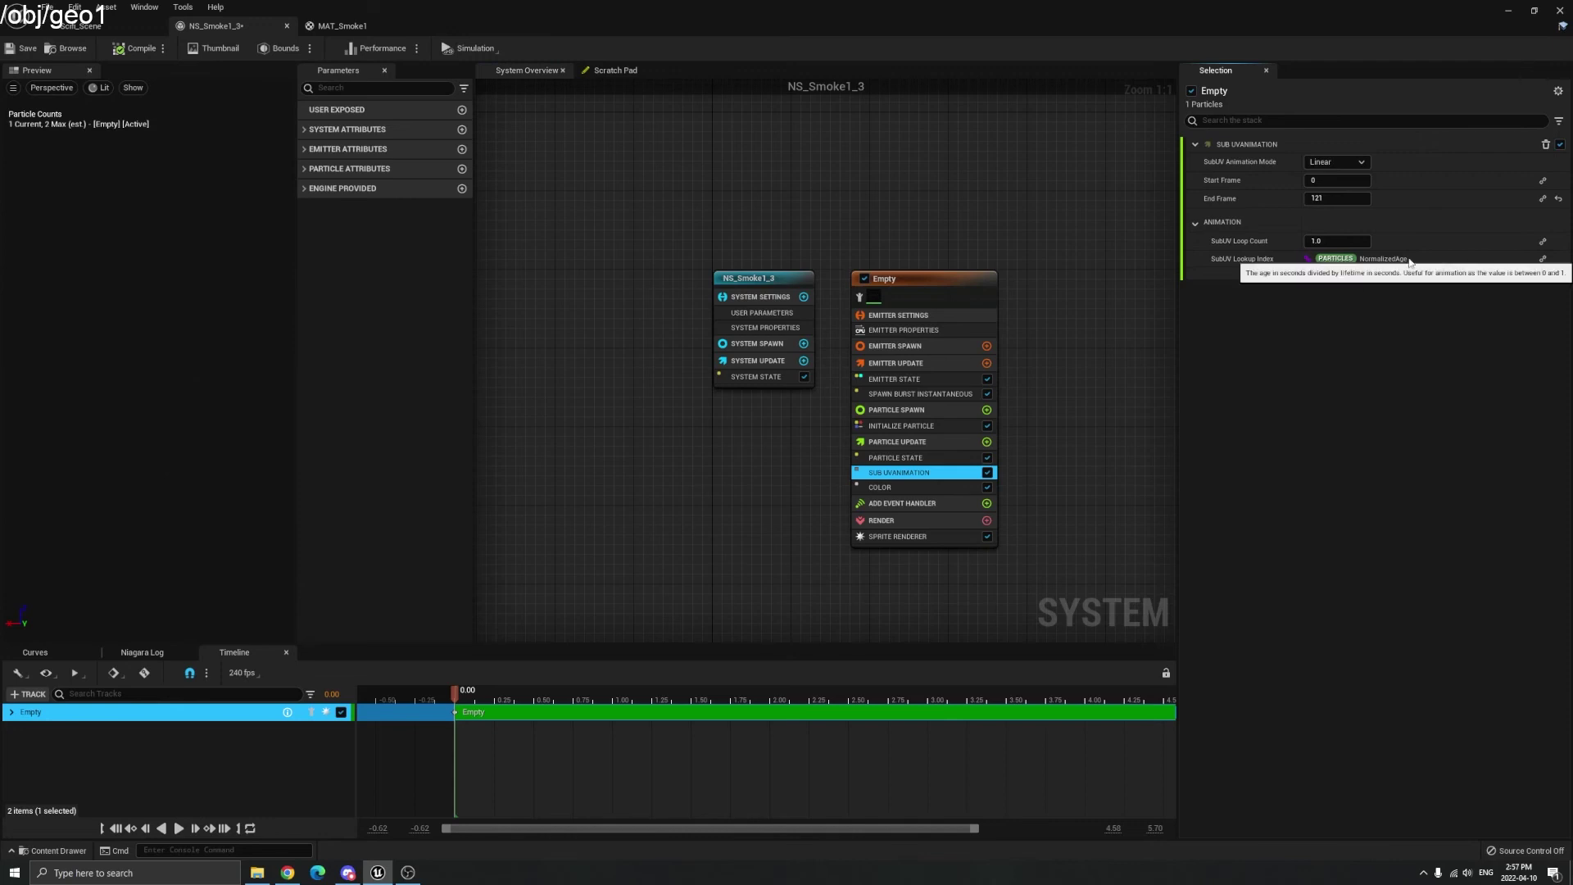
{"action": "left_click", "coordinate": [1543, 260]}
{"action": "left_click", "coordinate": [1231, 357]}
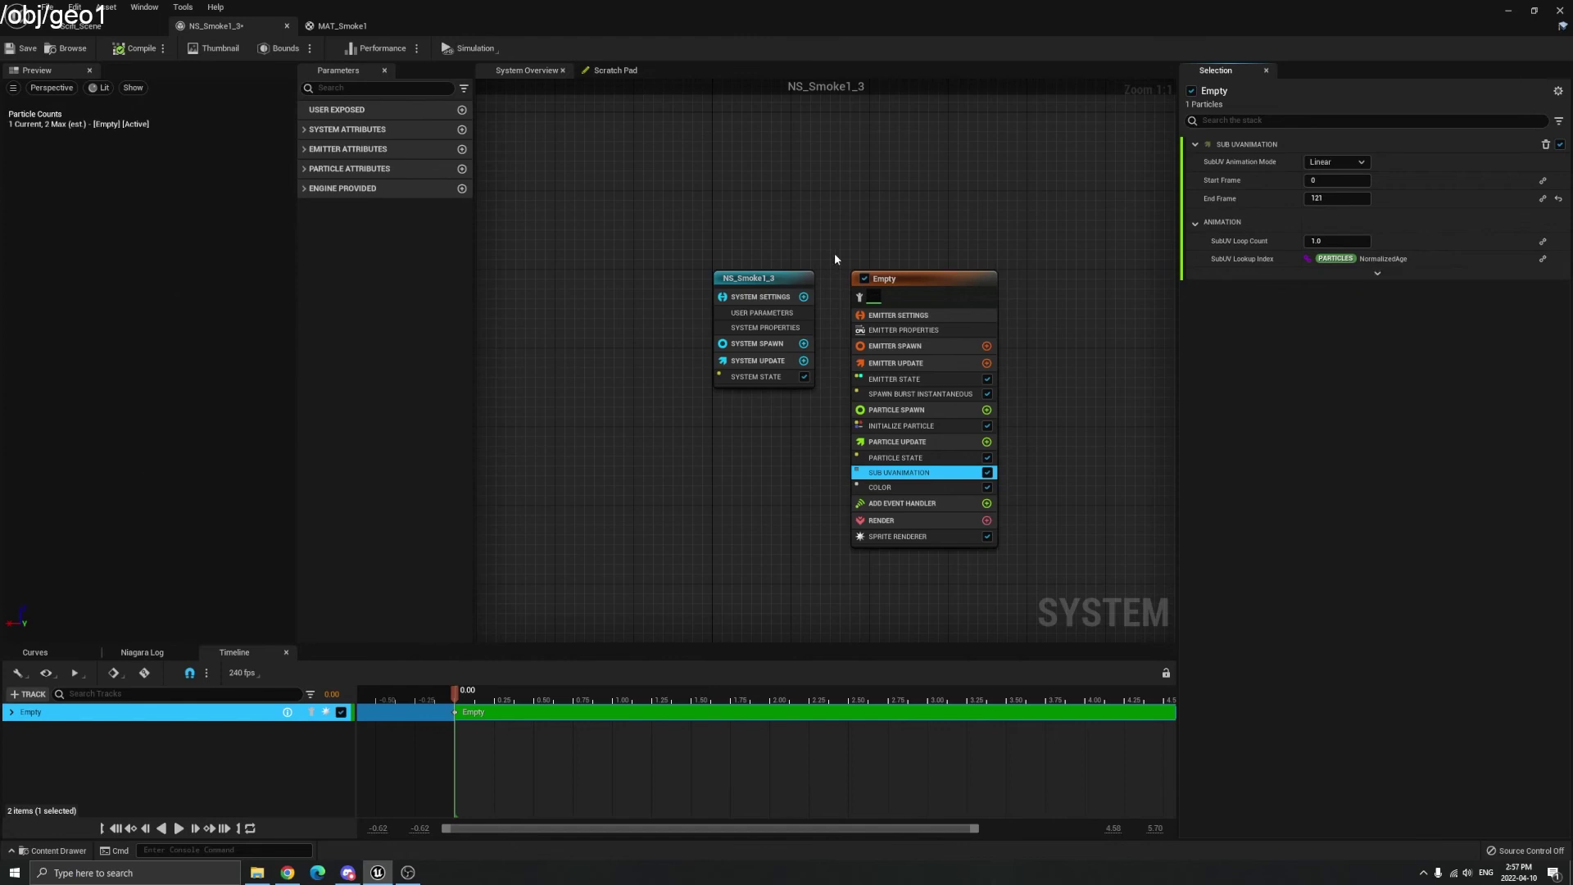
- Close the NS_Smoke1_3 system and inspect the NS_Smoke1 actor in the level
{"action": "left_click", "coordinate": [287, 26]}
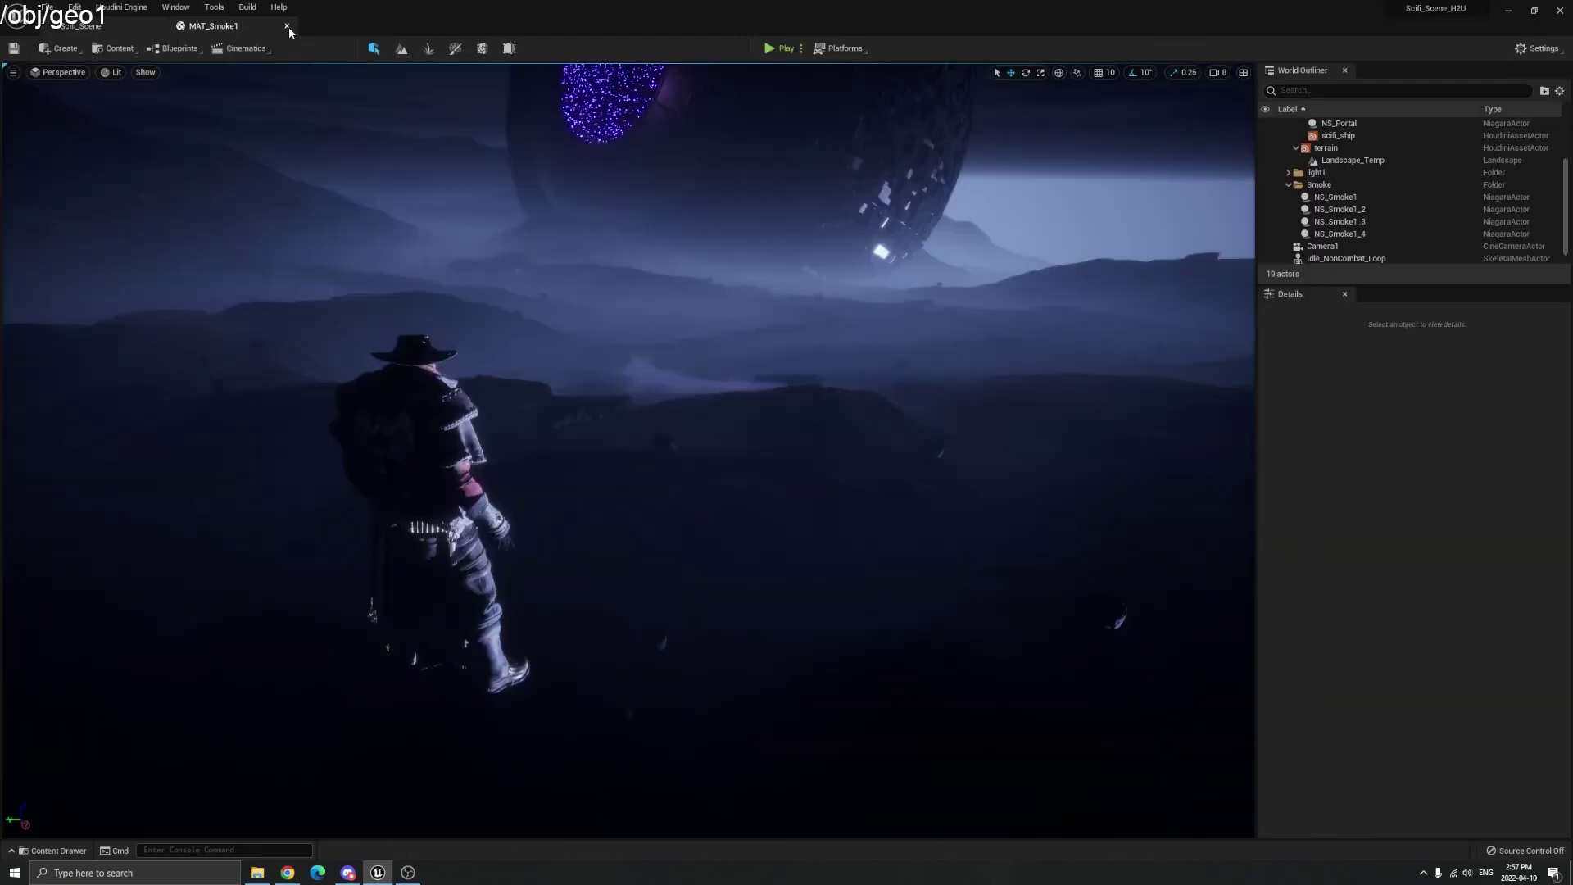
{"action": "left_click", "coordinate": [287, 26]}
{"action": "left_click", "coordinate": [927, 475]}
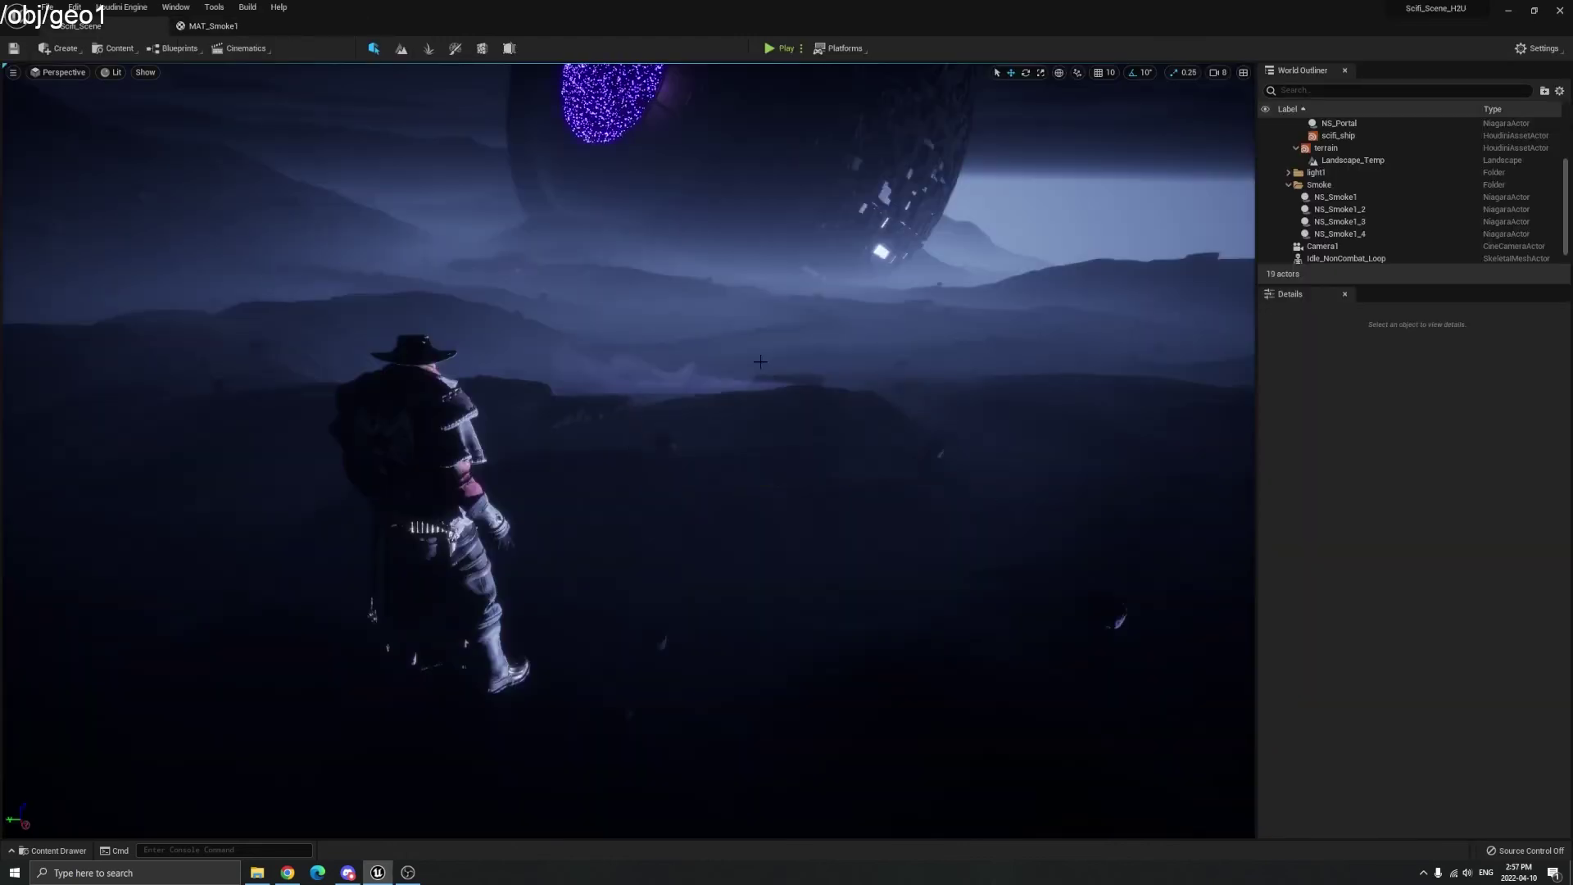
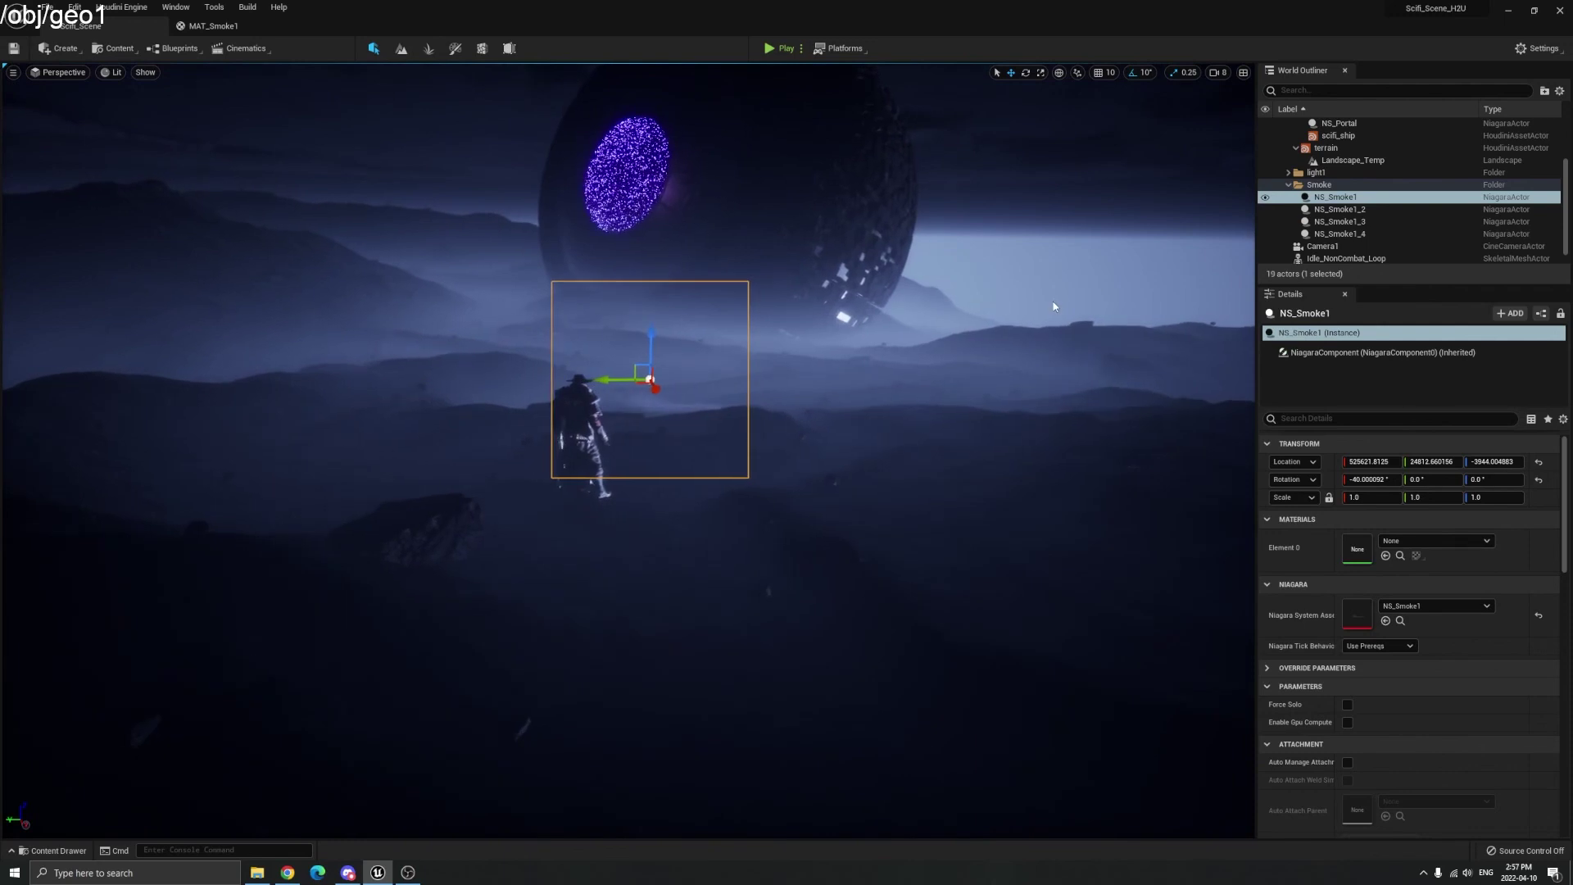
- In the MAT_Smoke1 graph, move the Texture Sample node lower and farther away from the Multiply nodes
{"action": "left_click", "coordinate": [256, 29]}
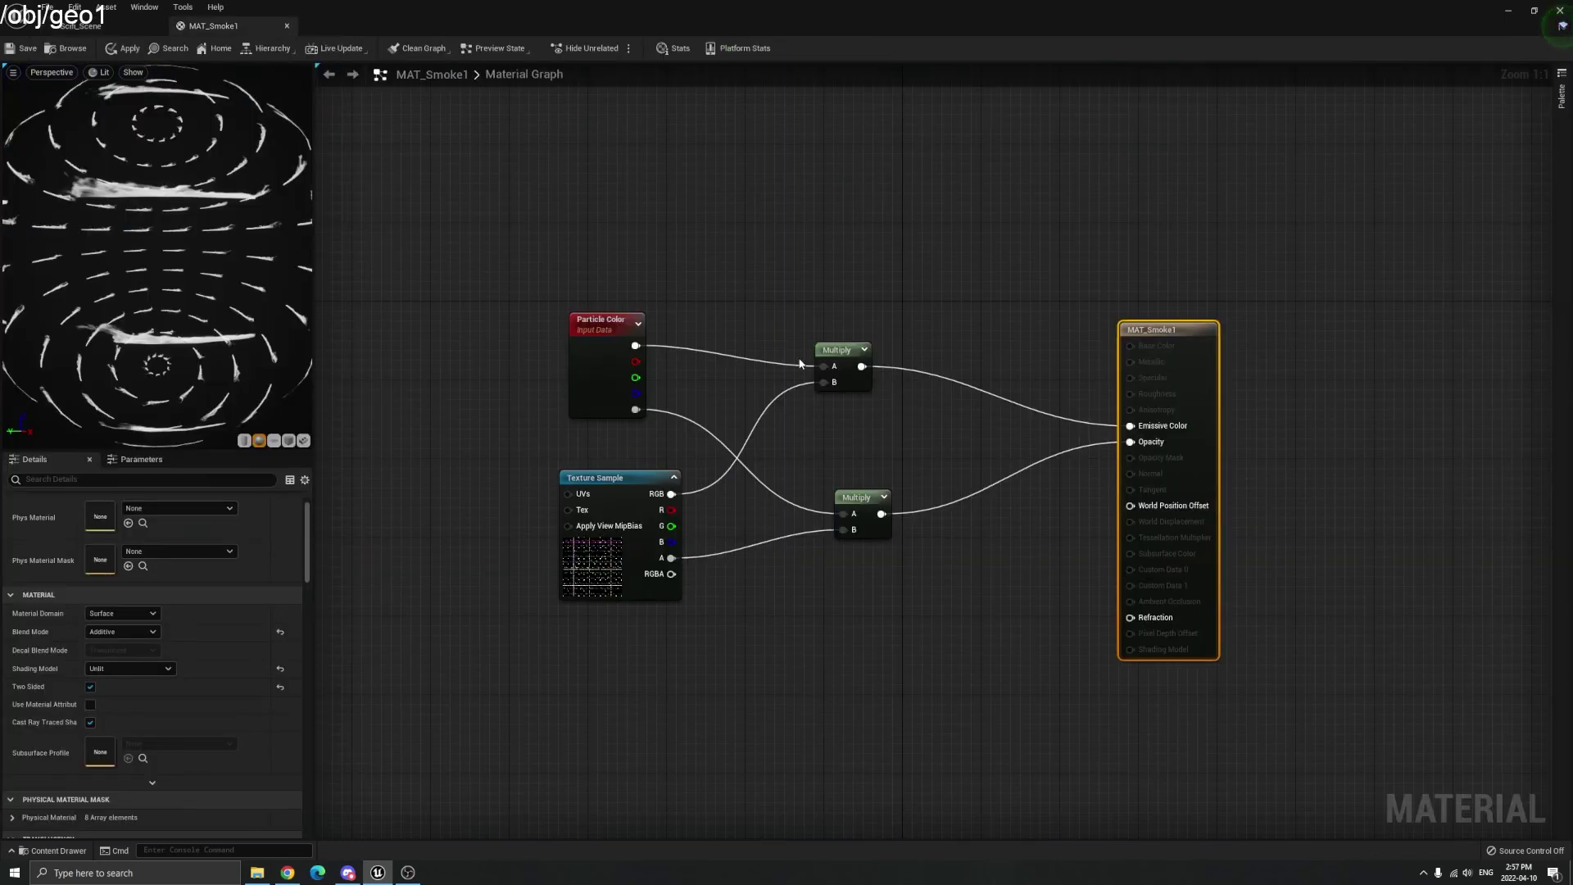
{"action": "left_click", "coordinate": [575, 506]}
{"action": "left_click_drag", "start_coordinate": [573, 505], "coordinate": [484, 562]}
- Search the available material nodes for SubUV, and examine the MAT_Smoke1 graph and its whole preview sphere
{"action": "right_click", "coordinate": [823, 621]}
{"action": "type", "text": "subu"}
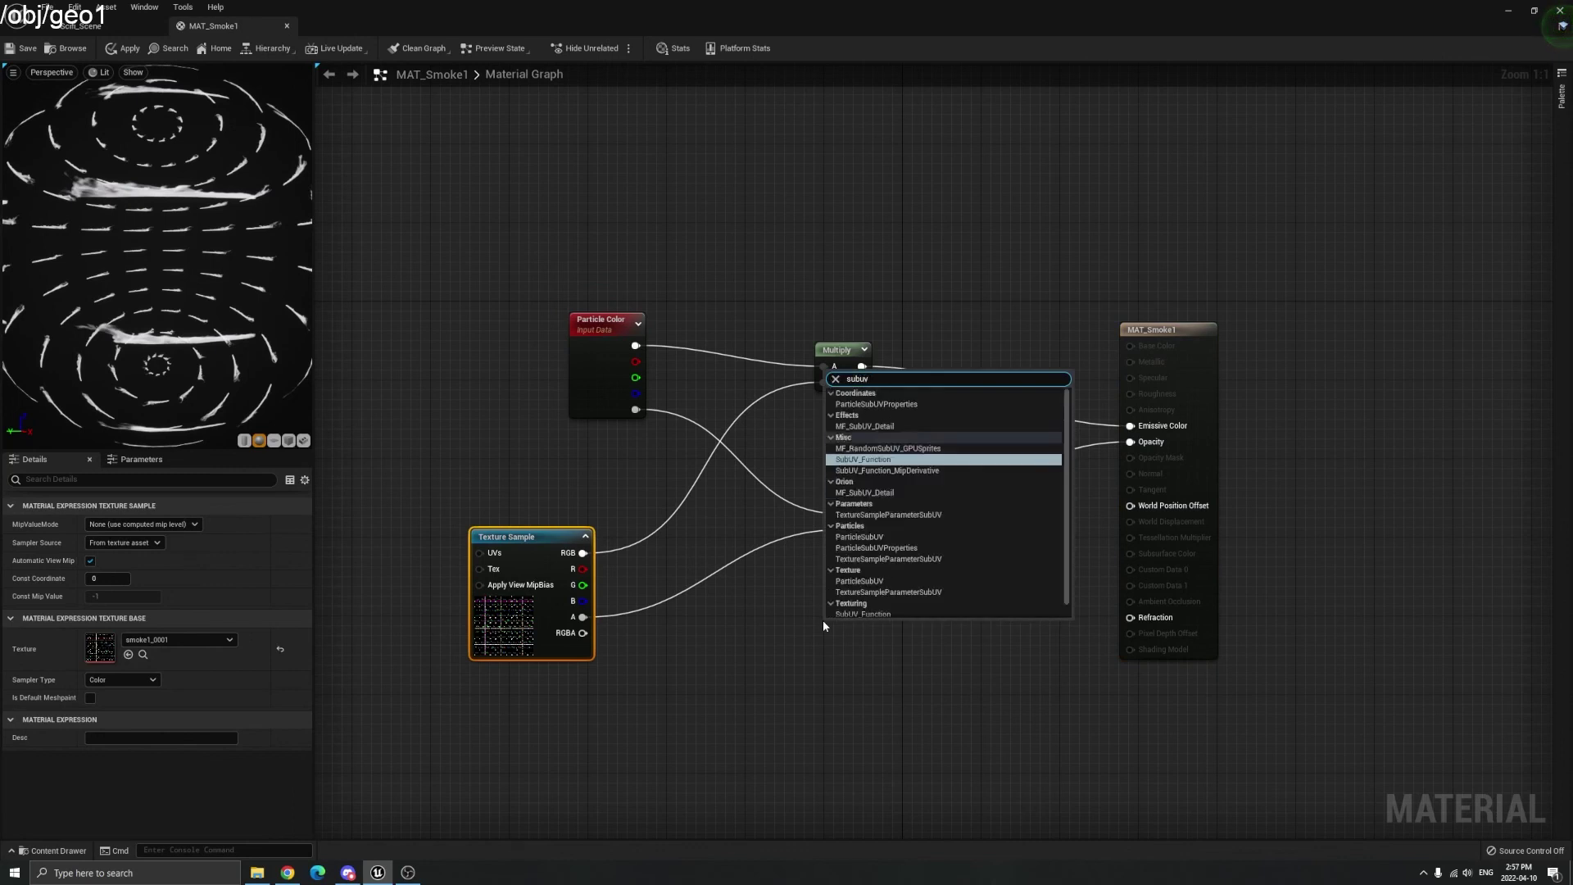
{"action": "type", "text": "v"}
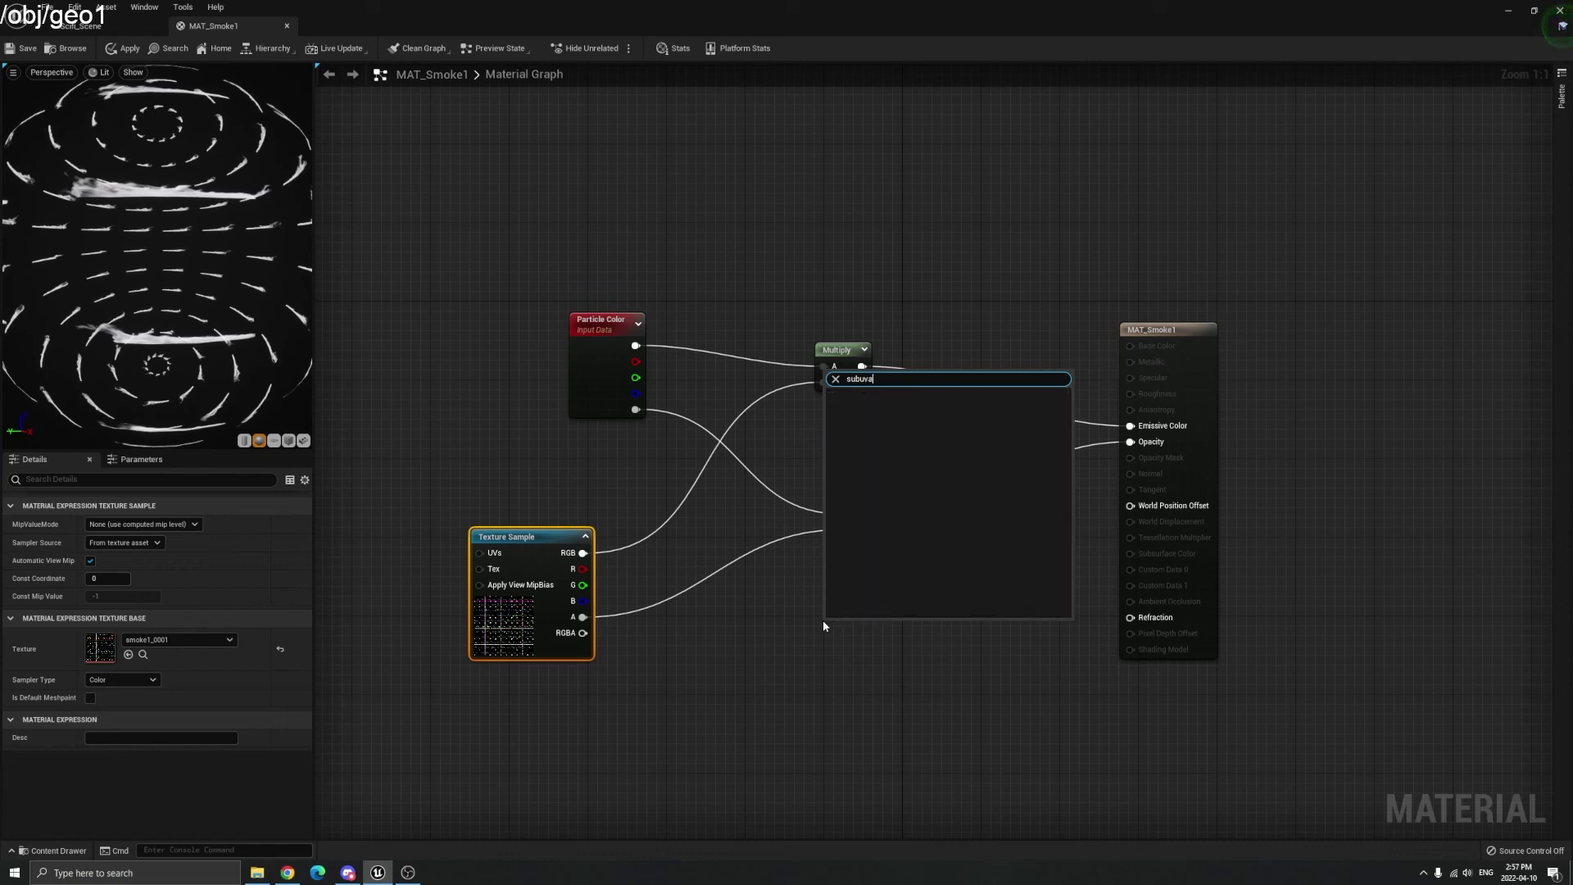
{"action": "key", "text": "BackSpace"}
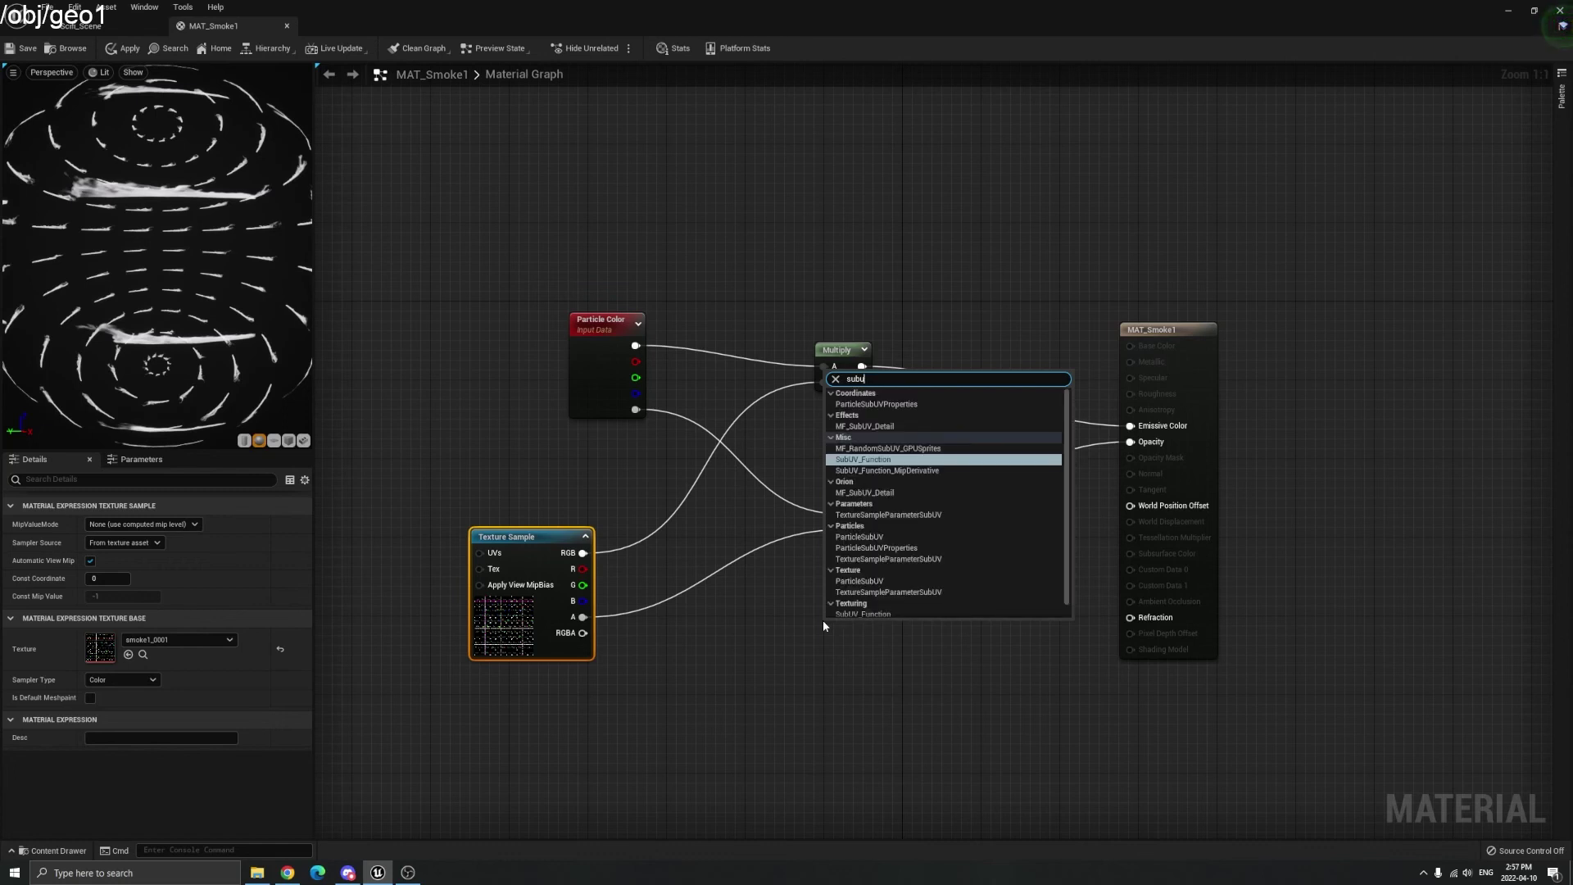
{"action": "key", "text": "BackSpace"}
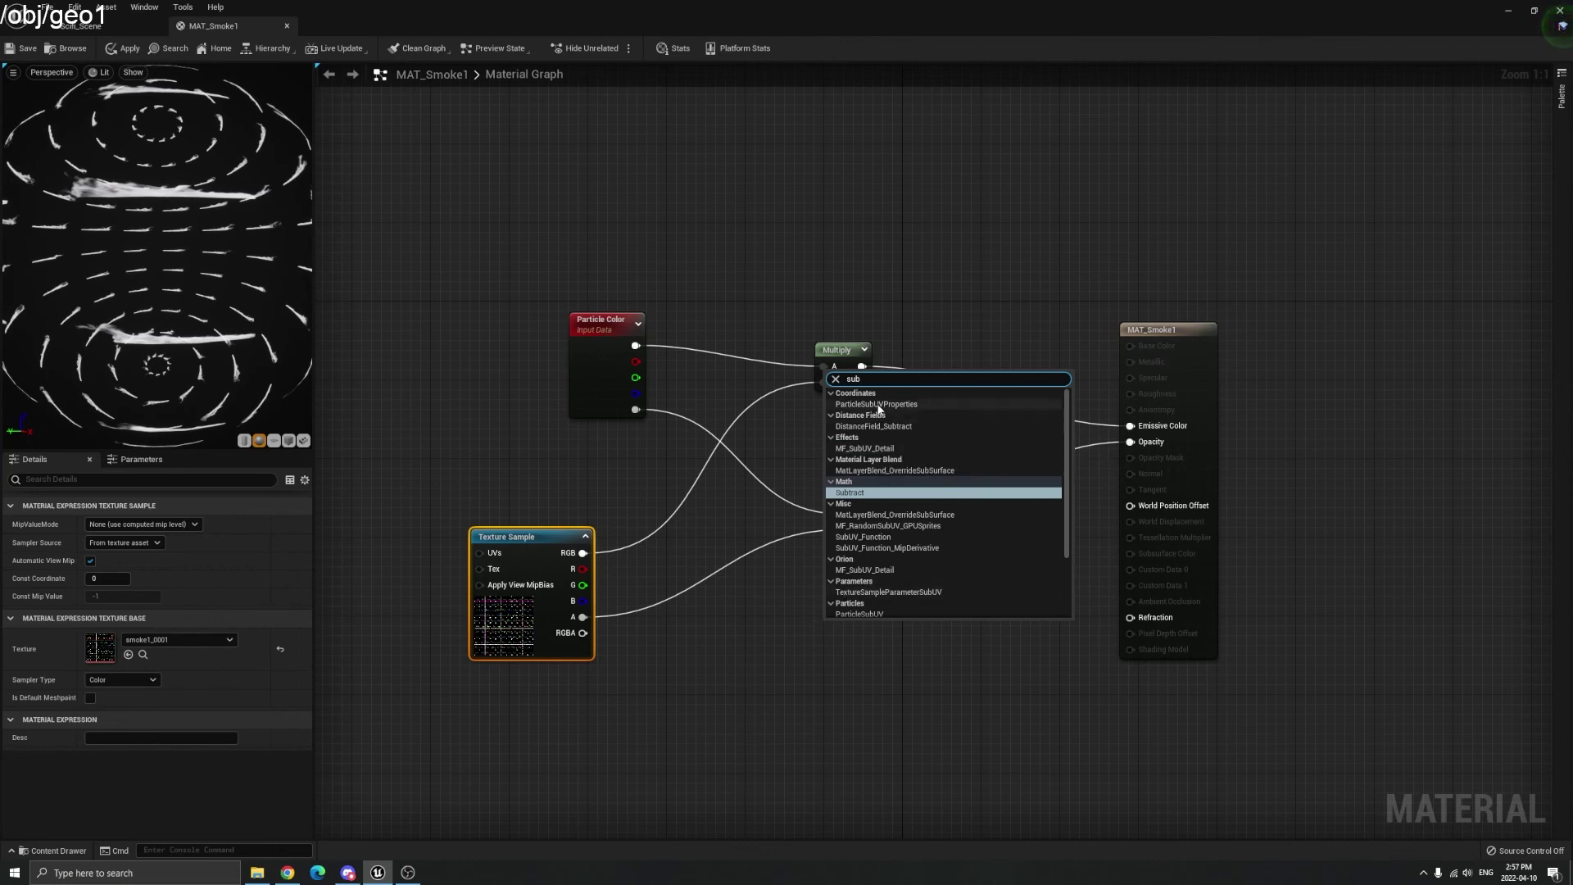
{"action": "left_click", "coordinate": [692, 696]}
{"action": "right_click_drag", "start_coordinate": [714, 525], "coordinate": [886, 554]}
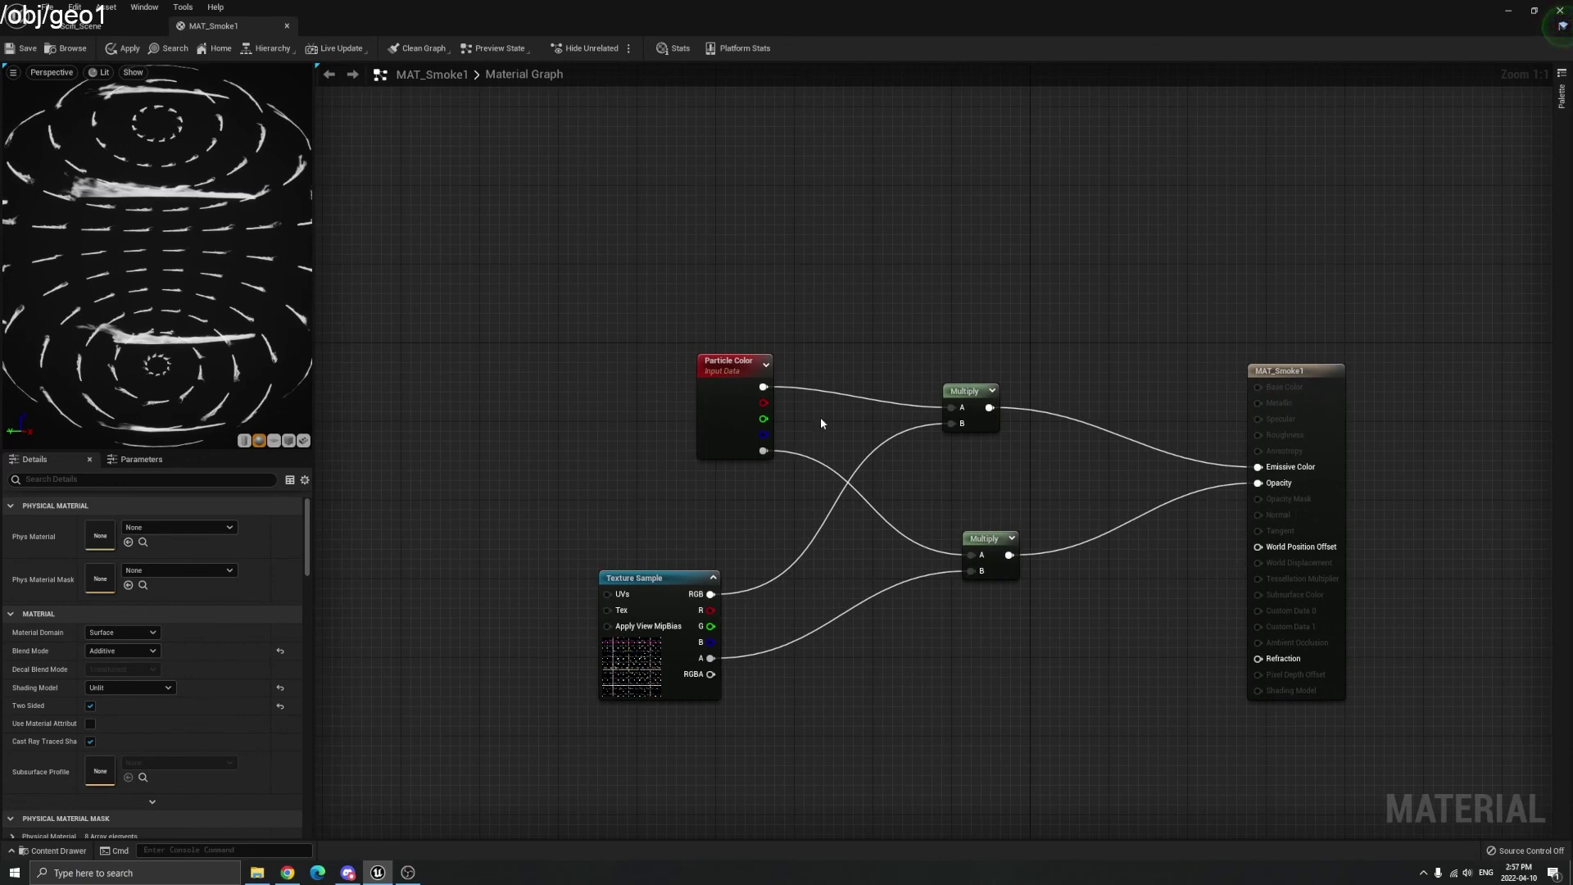
{"action": "scroll", "coordinate": [107, 250], "scroll_direction": "down", "scroll_amount": 5}
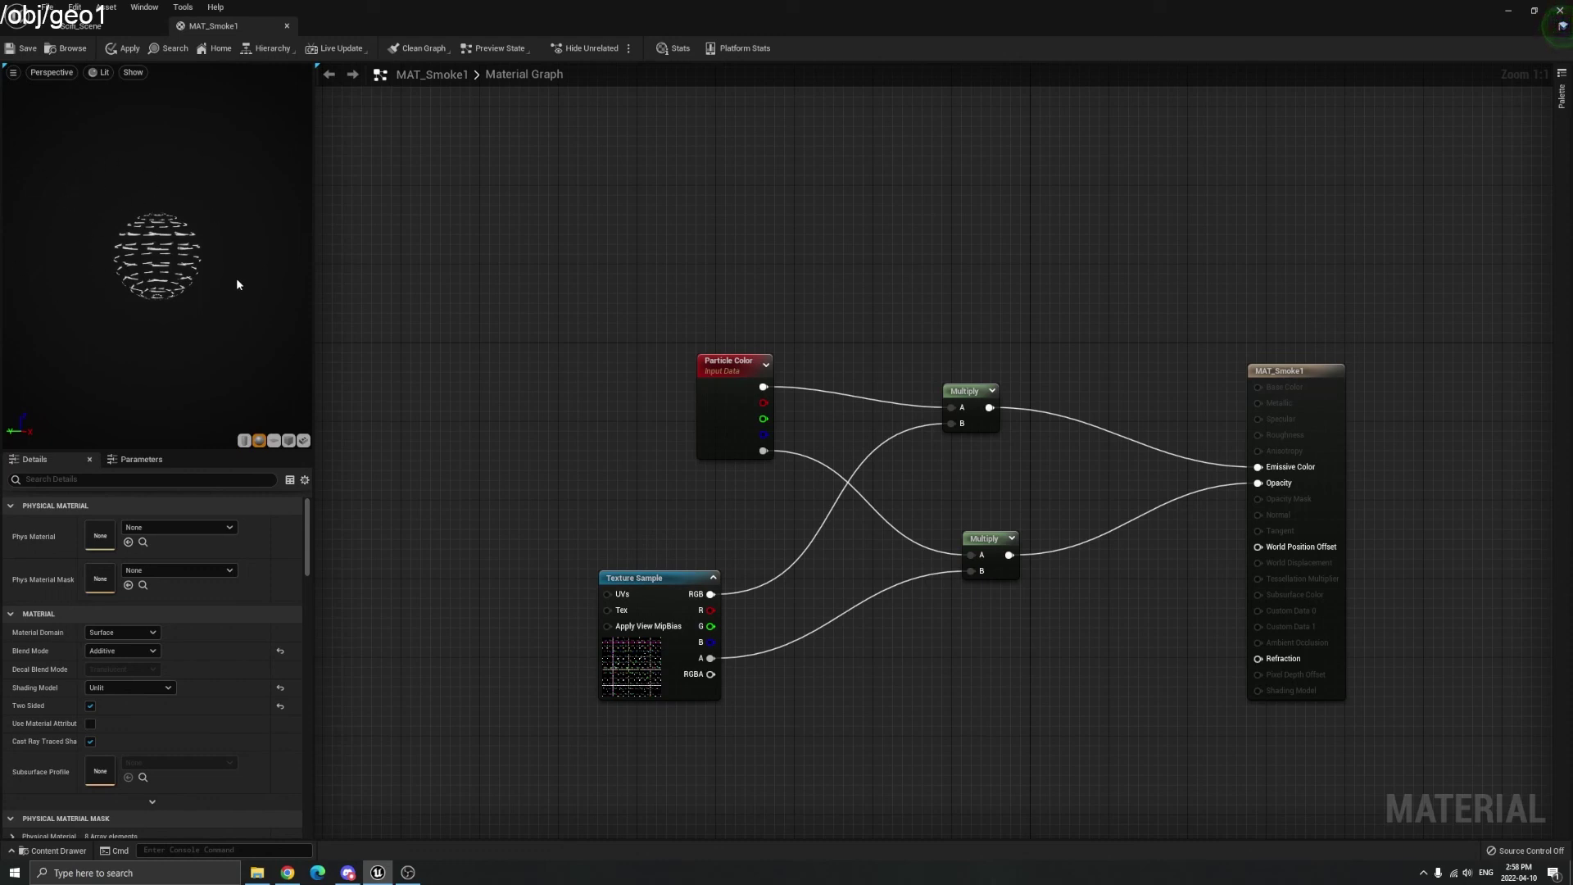
- Return to the level, focus on the NS_Smoke1 actor and view its smoke sprite from different angles
{"action": "left_click", "coordinate": [123, 27]}
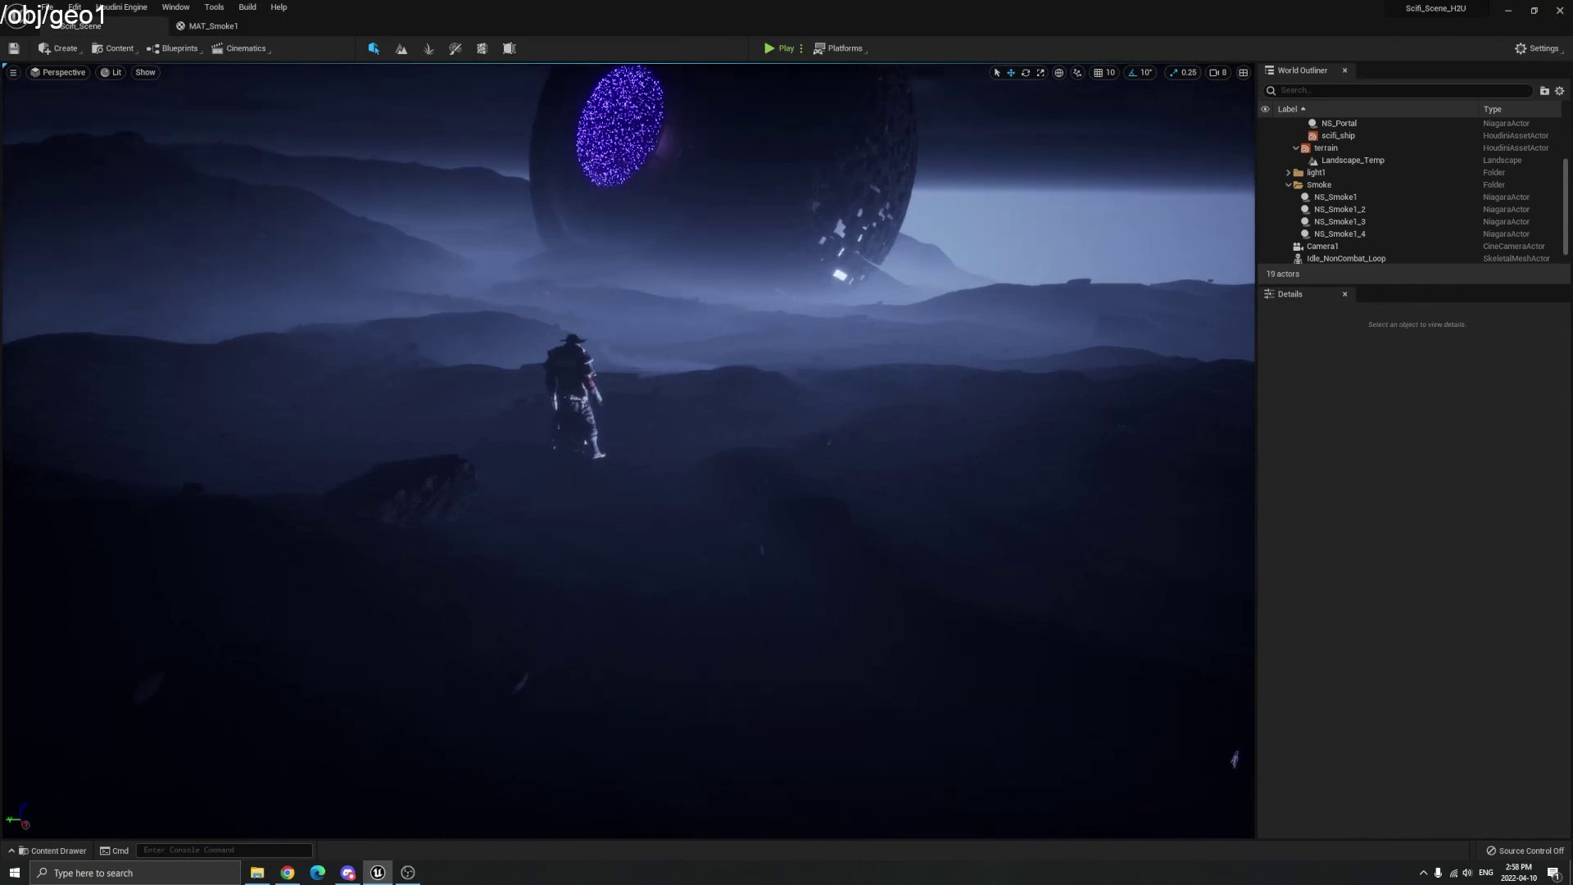
{"action": "double_click", "coordinate": [1336, 198]}
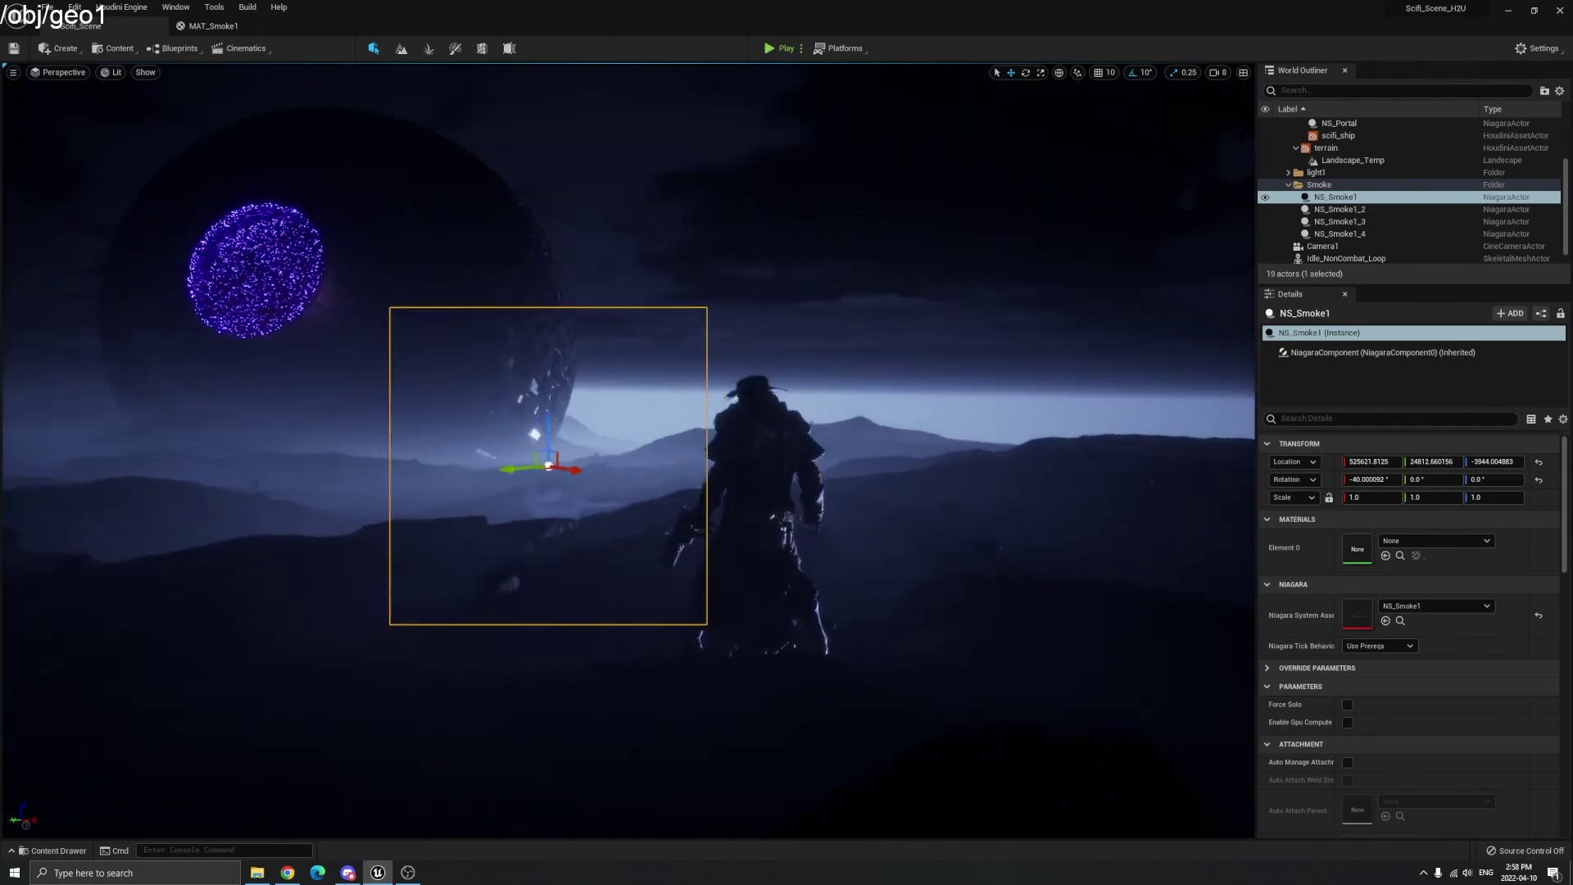
{"action": "left_click_drag", "start_coordinate": [642, 594], "coordinate": [641, 594], "text": "alt"}
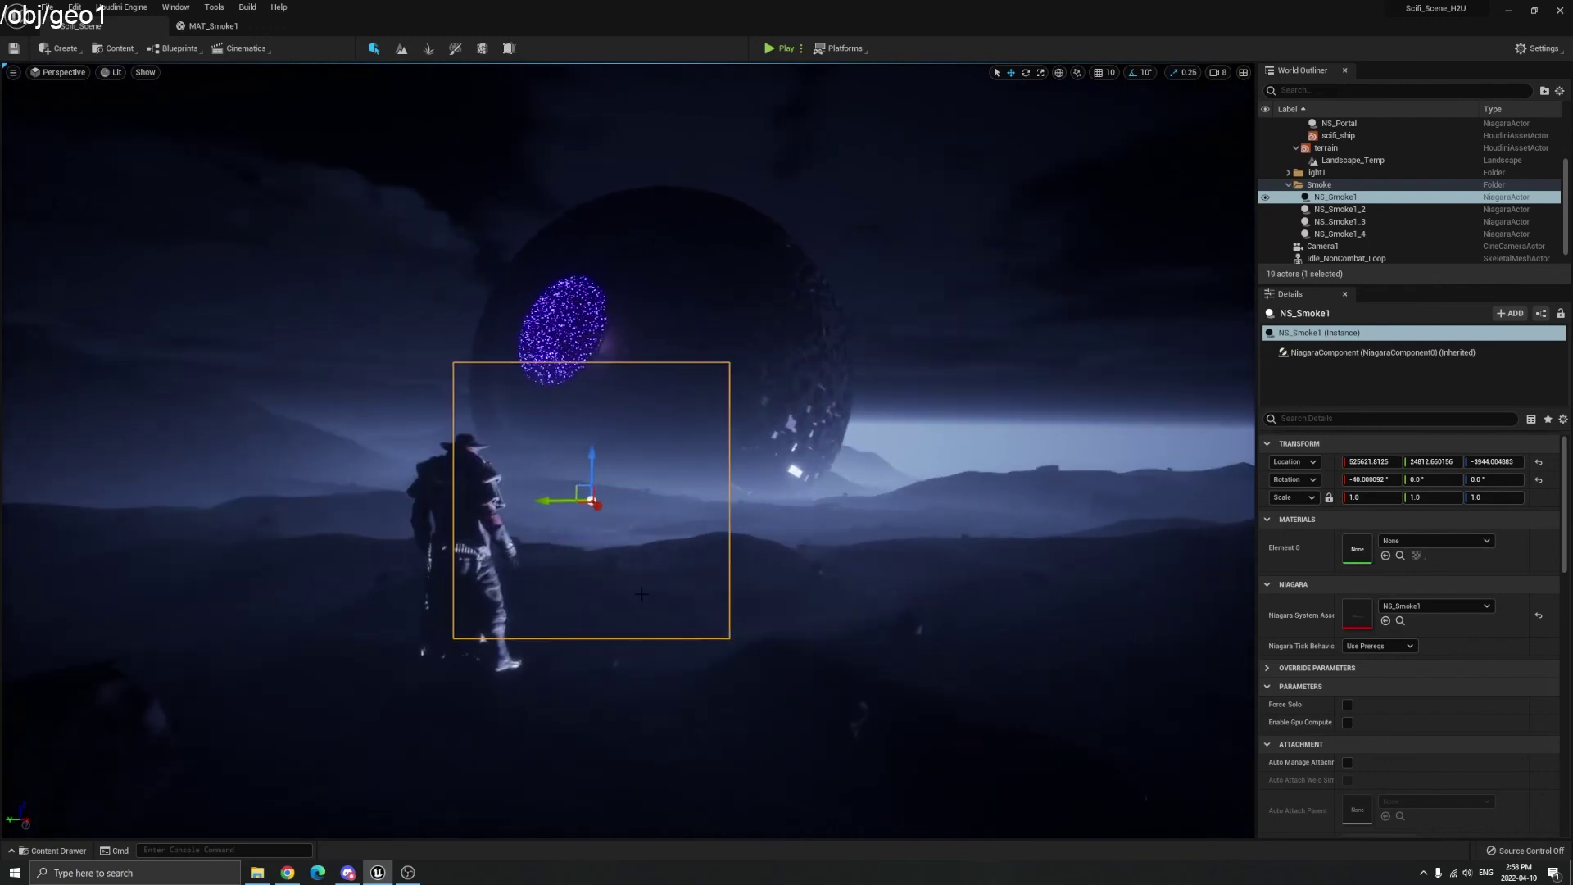